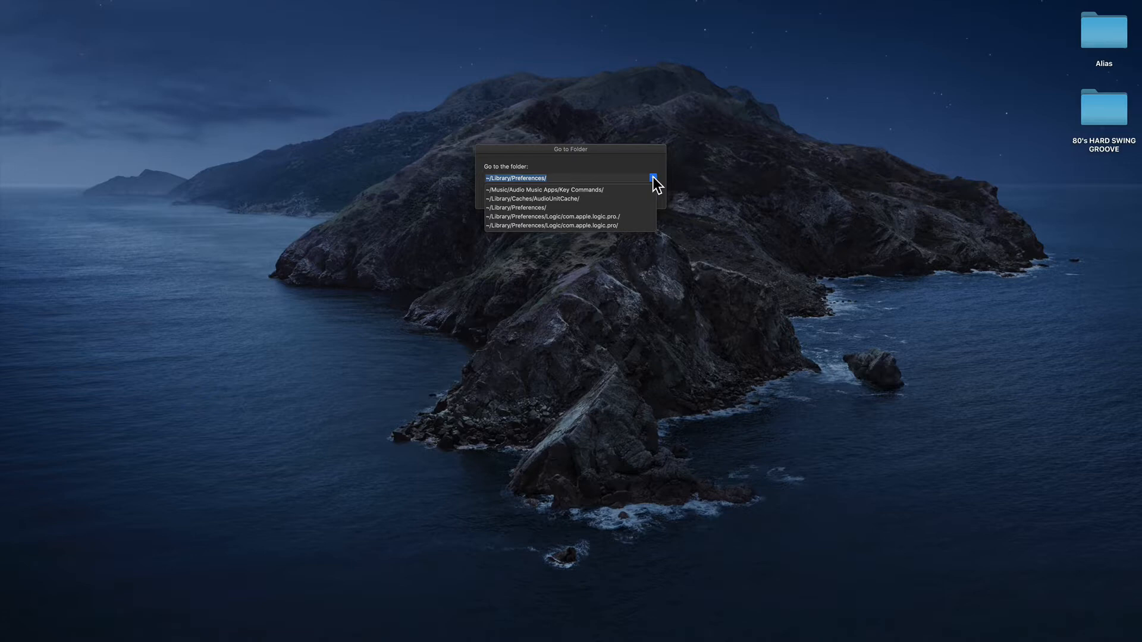
Go to the folder ~/Library/Preferences/ in Finder.
click(653, 178)
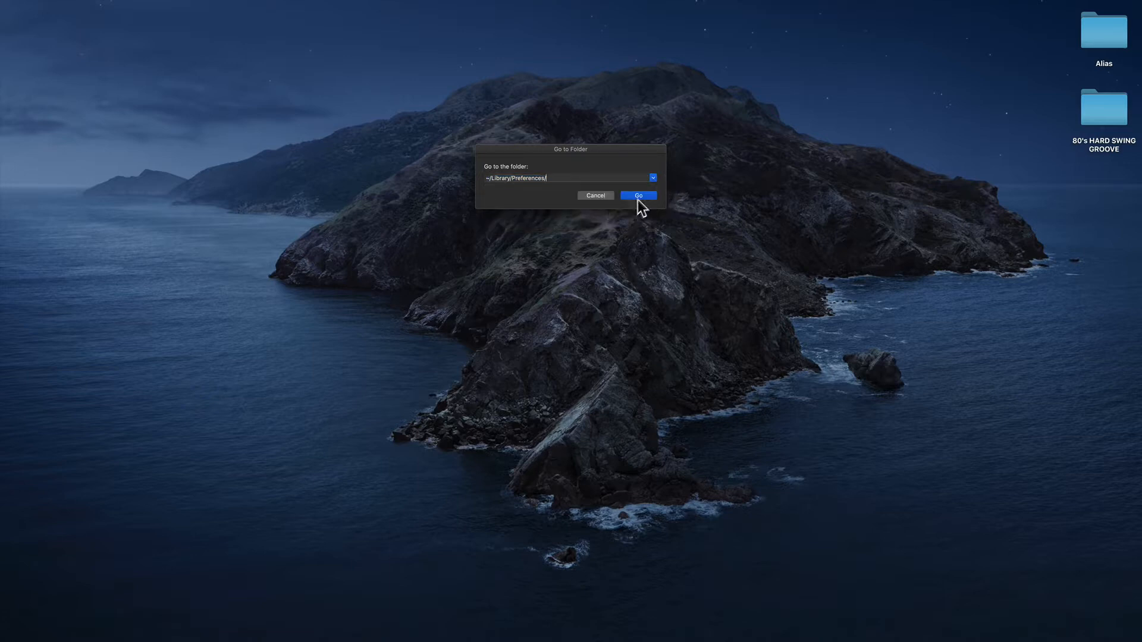
click(639, 198)
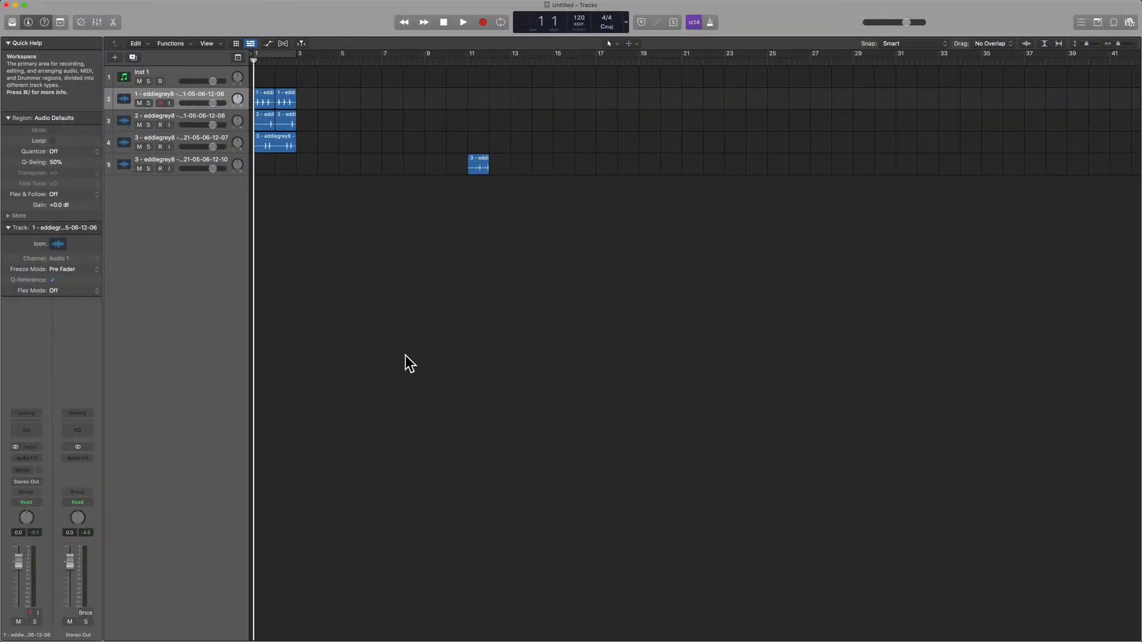
In Logic Pro, show track automation, try adding two volume automation points over the regions on track 2, and undo them.
key(a)
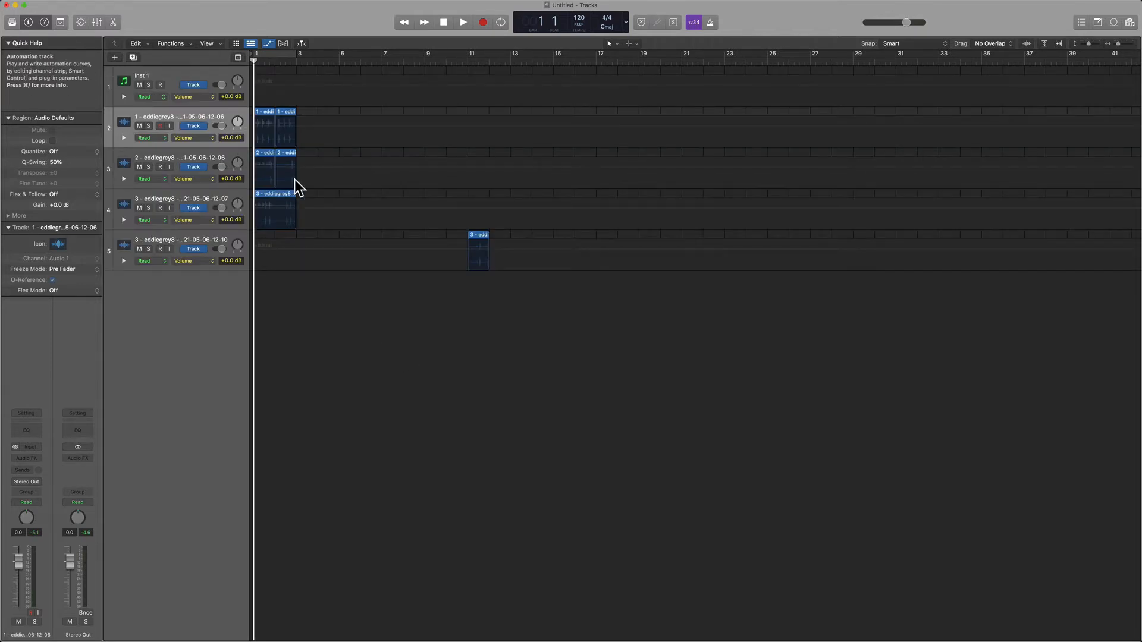
click(279, 119)
click(283, 135)
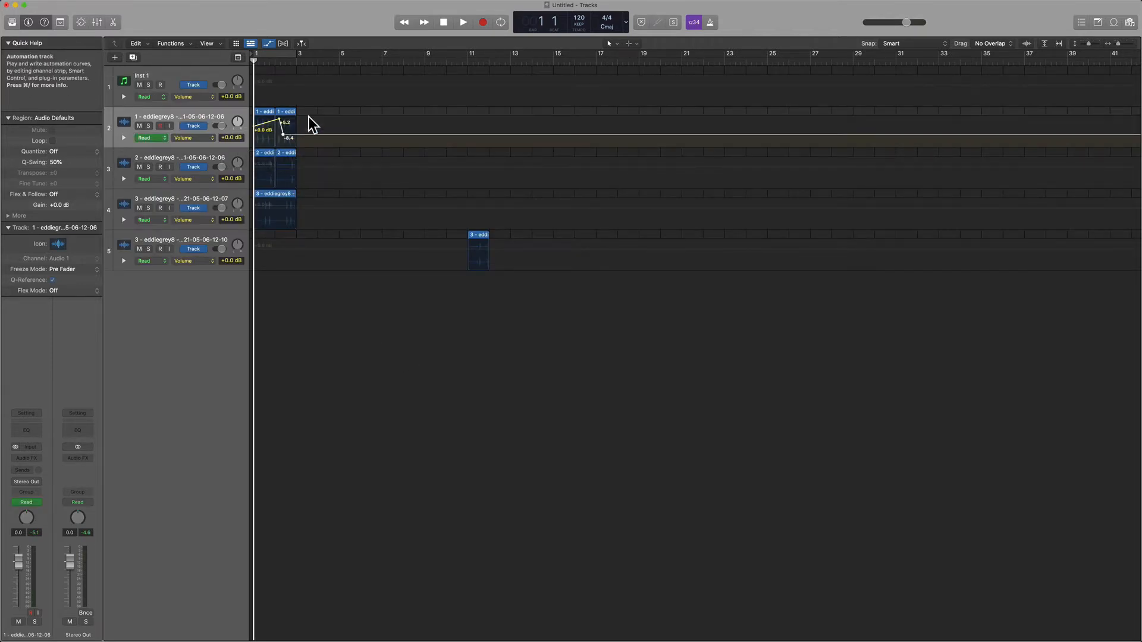
key(super+z)
key(super+z)
key(super+z)
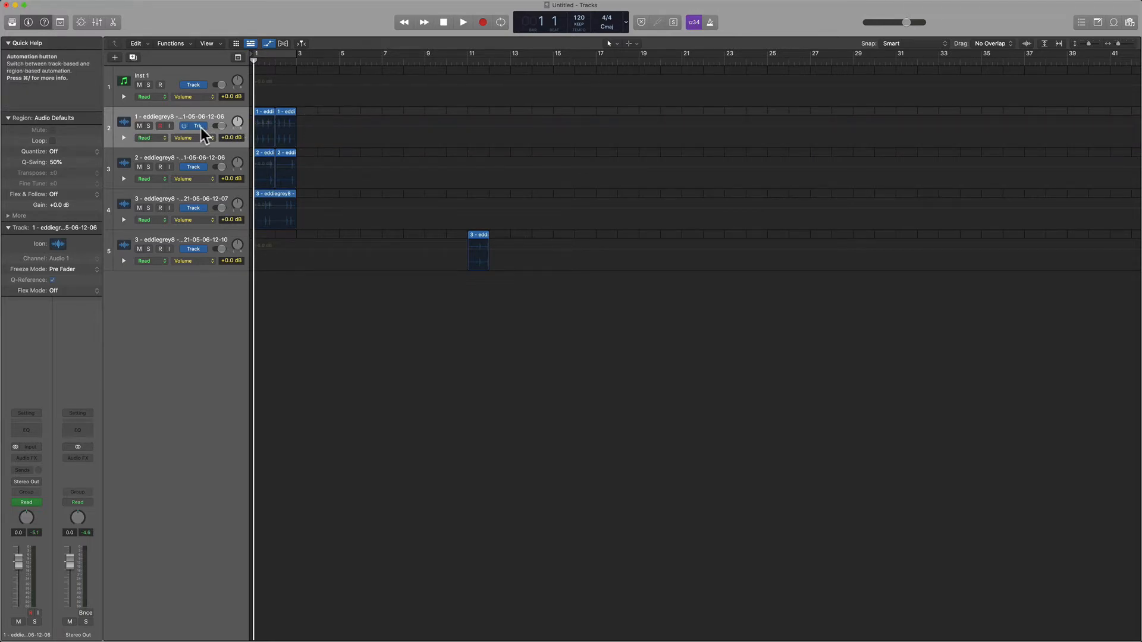
Set the automation mode of track 2 to Latch.
click(169, 140)
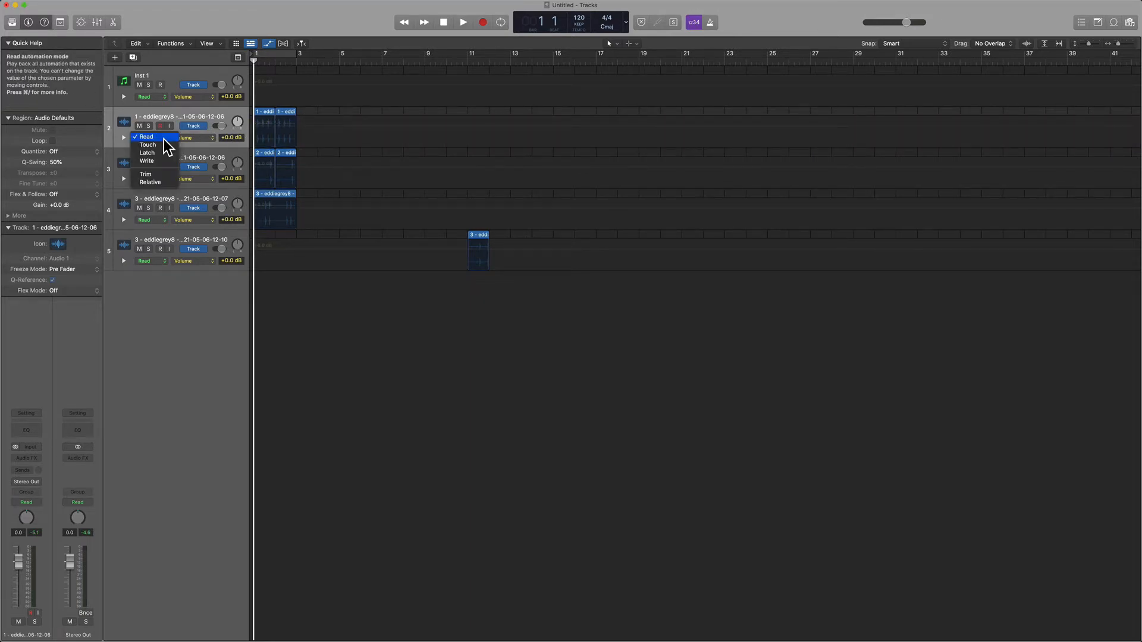
click(164, 151)
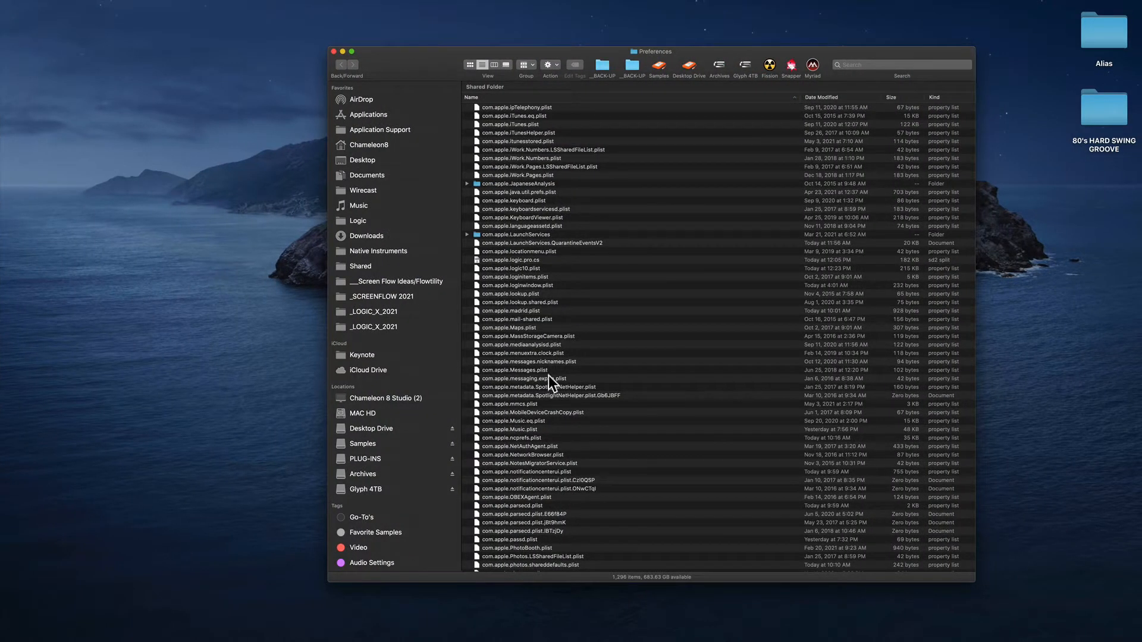
In Finder's Preferences folder, locate com.apple.logic.pro.cs and com.apple.logic10.plist, selecting each file individually.
click(549, 378)
scroll(610, 467, down, 5)
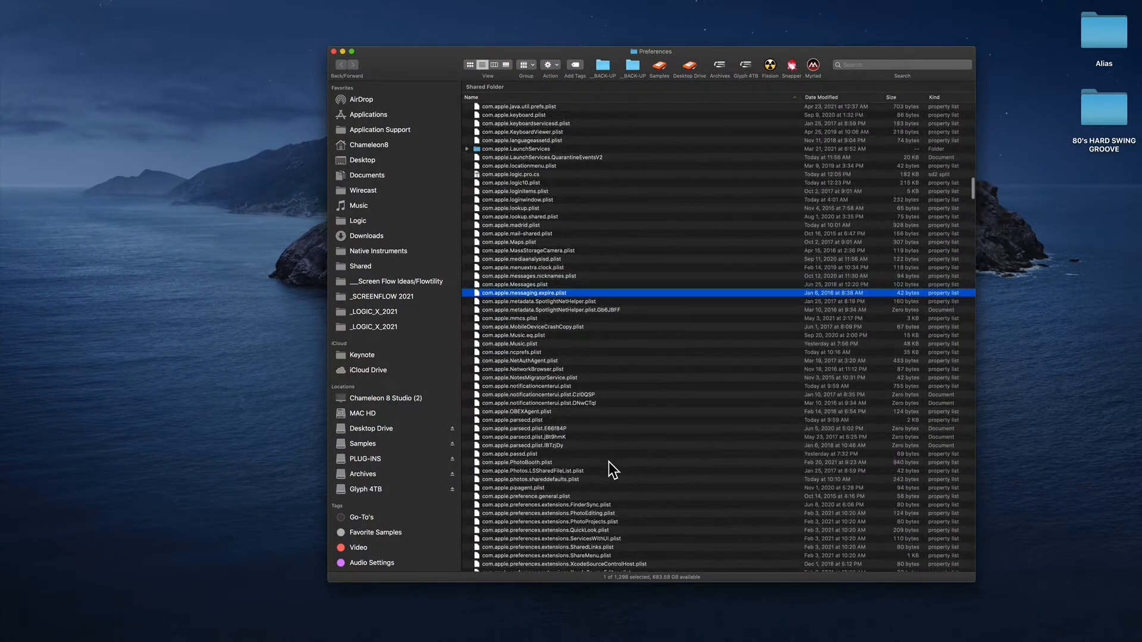
scroll(612, 468, down, 3)
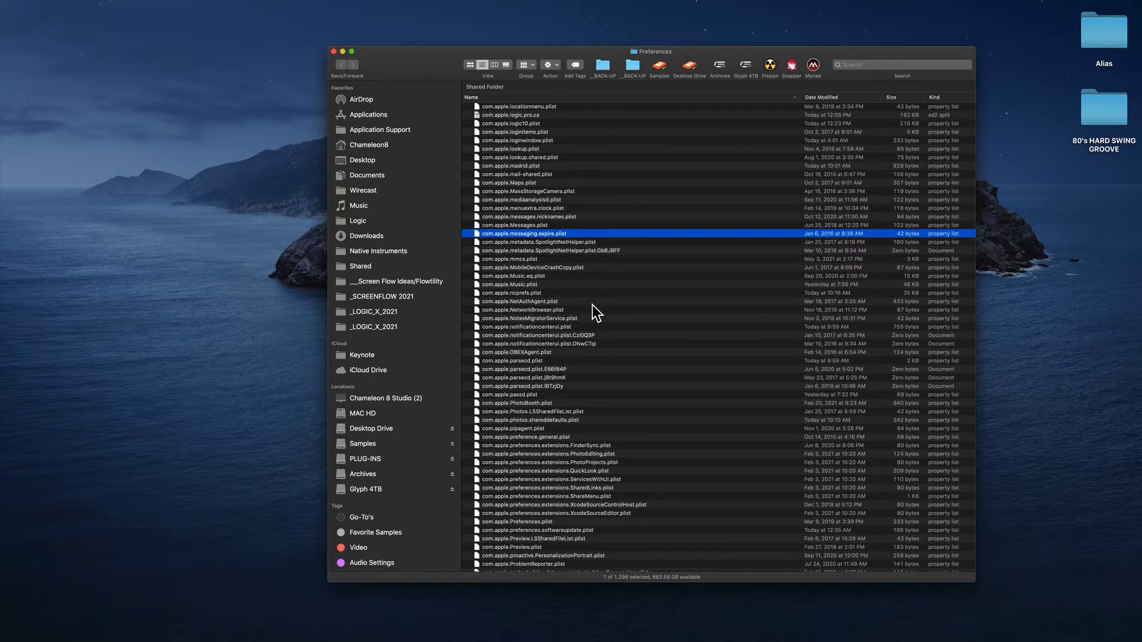
scroll(593, 304, down, 5)
scroll(592, 304, down, 6)
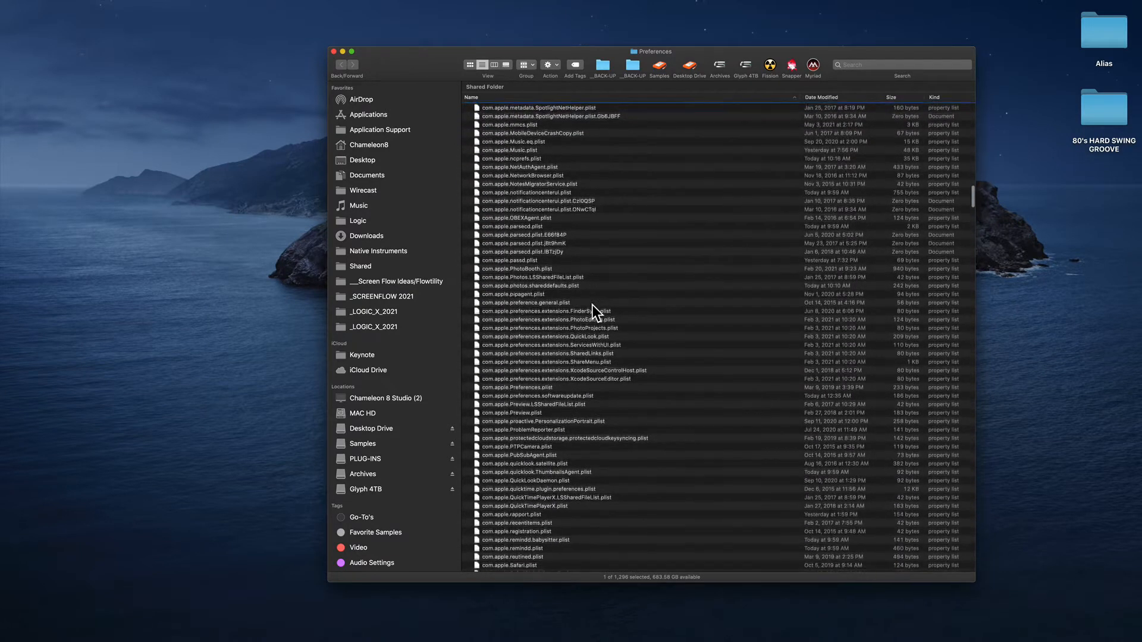
scroll(593, 305, down, 2)
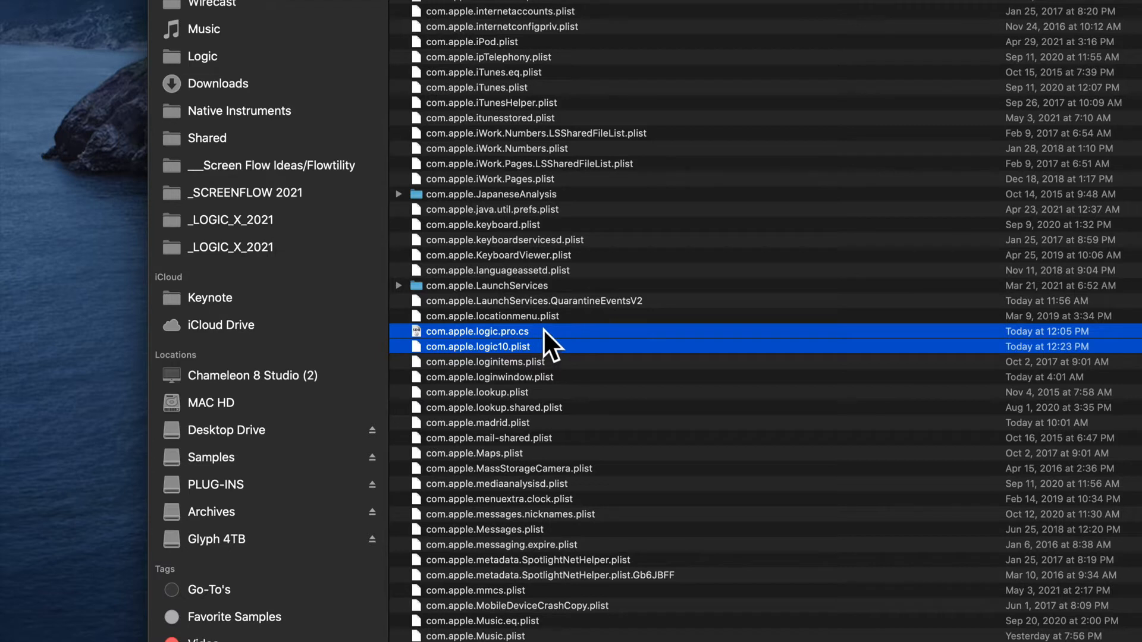
click(544, 330)
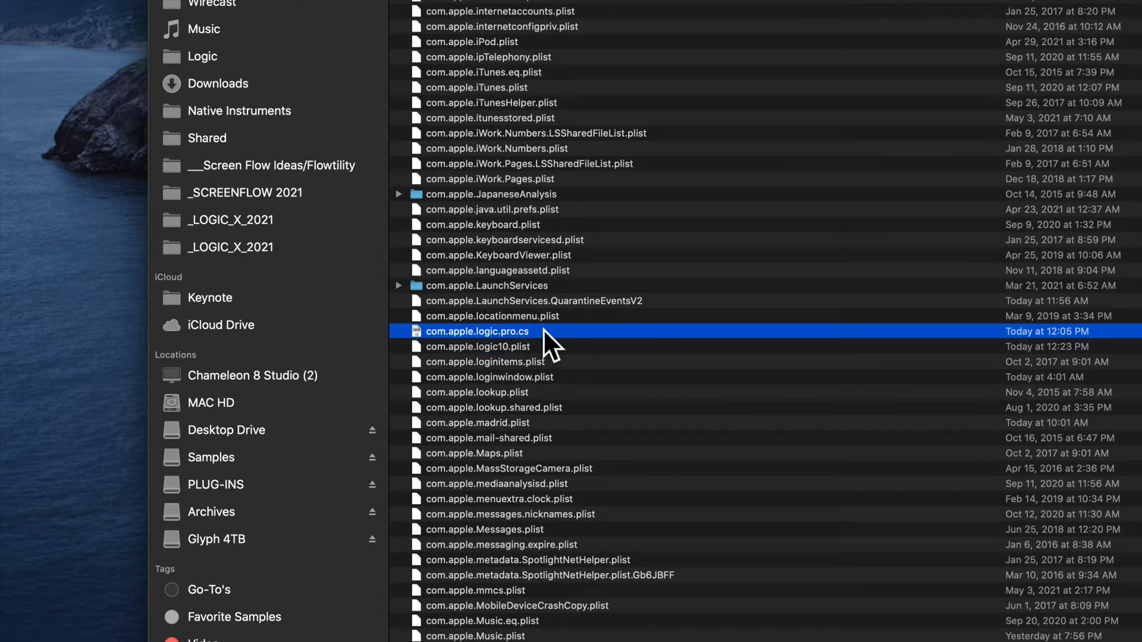
click(548, 346)
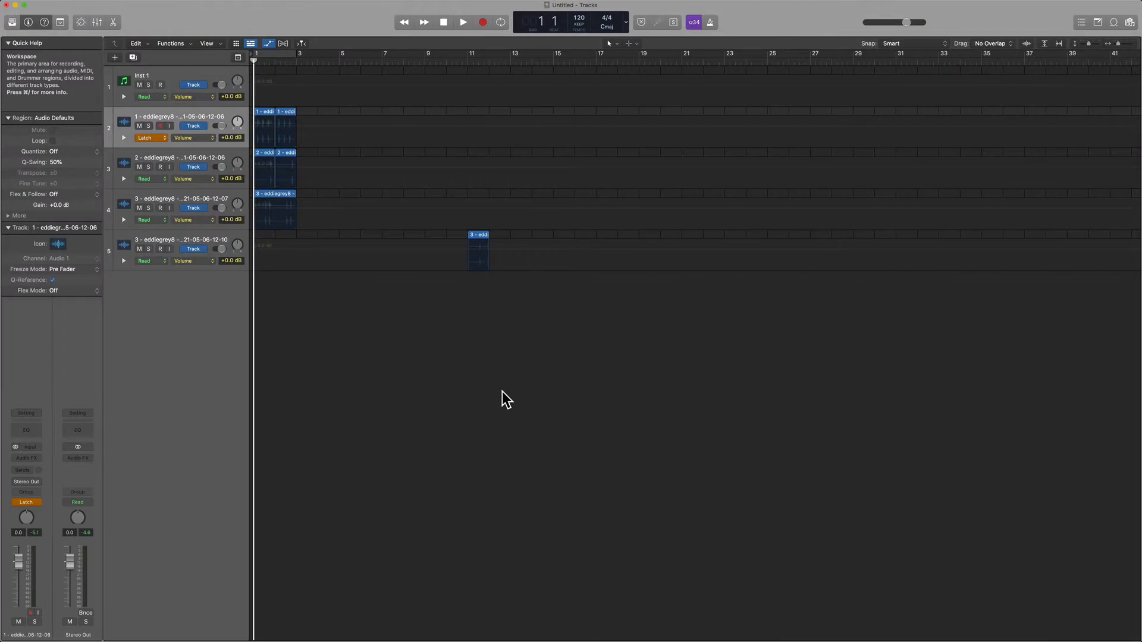
In Logic Pro, hide track automation, look through the Key Commands import, save and initialize options, and close the window.
key(a)
key(alt+k)
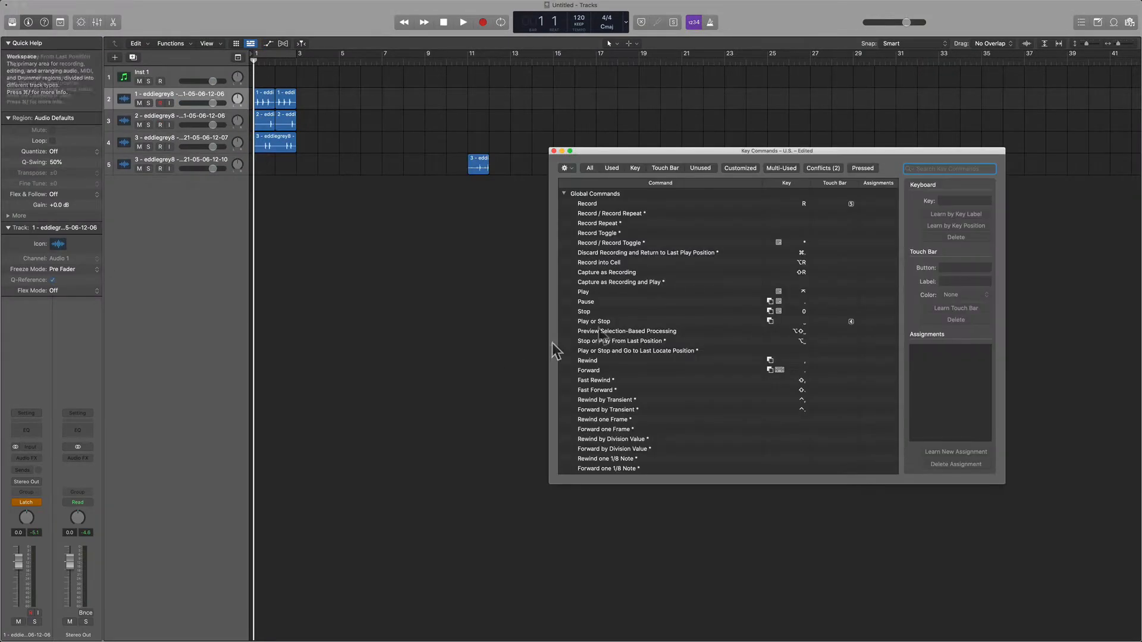
drag(658, 151, 517, 183)
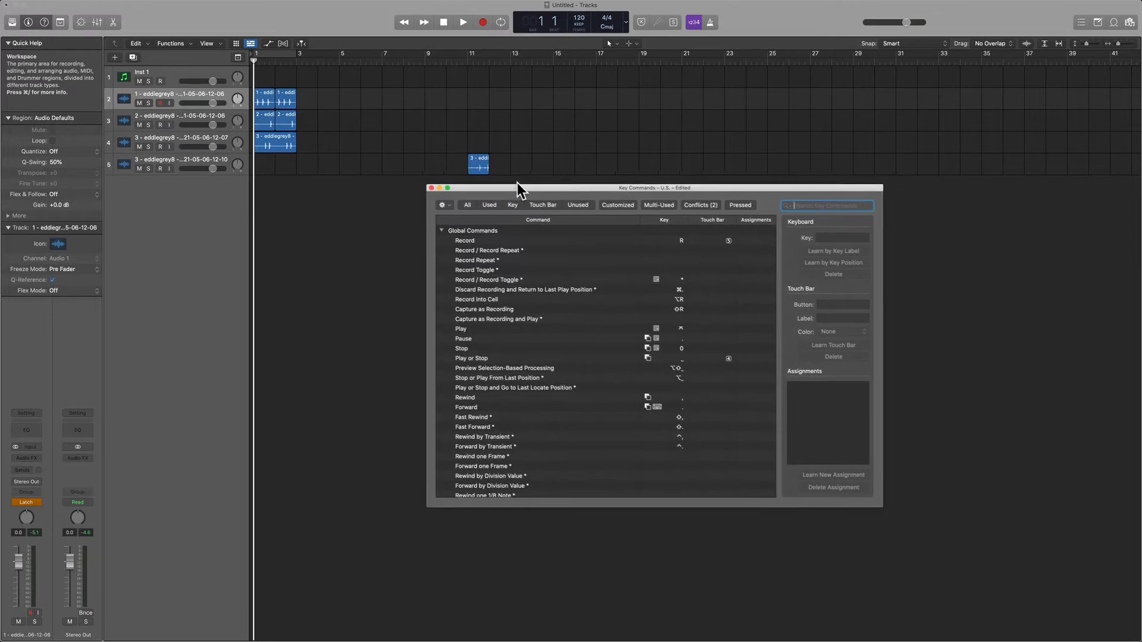
click(444, 203)
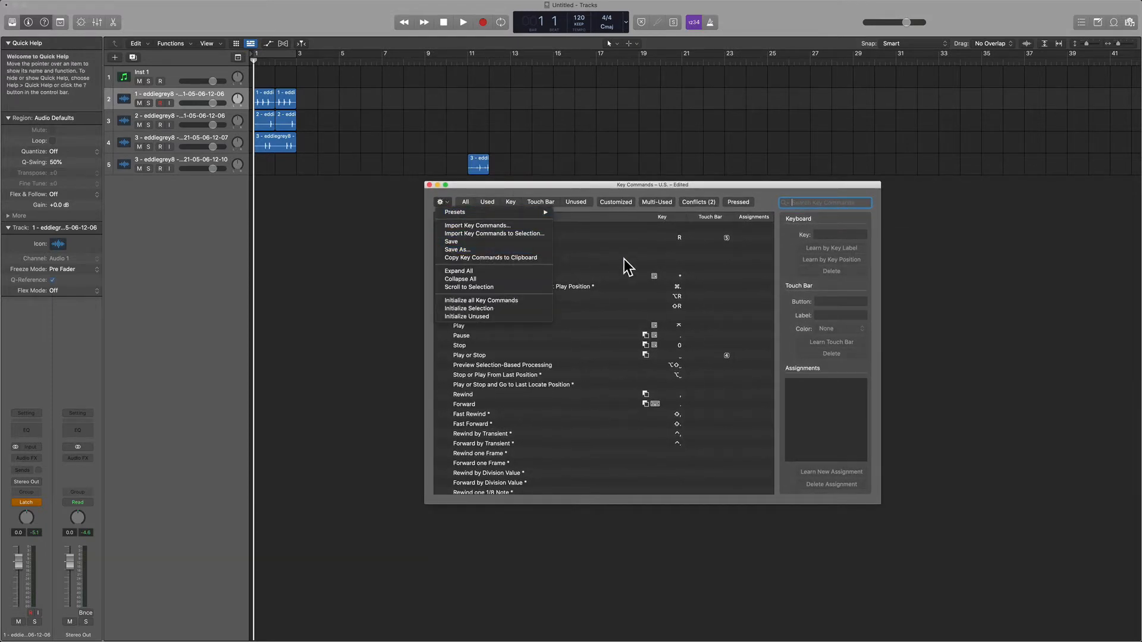
click(600, 191)
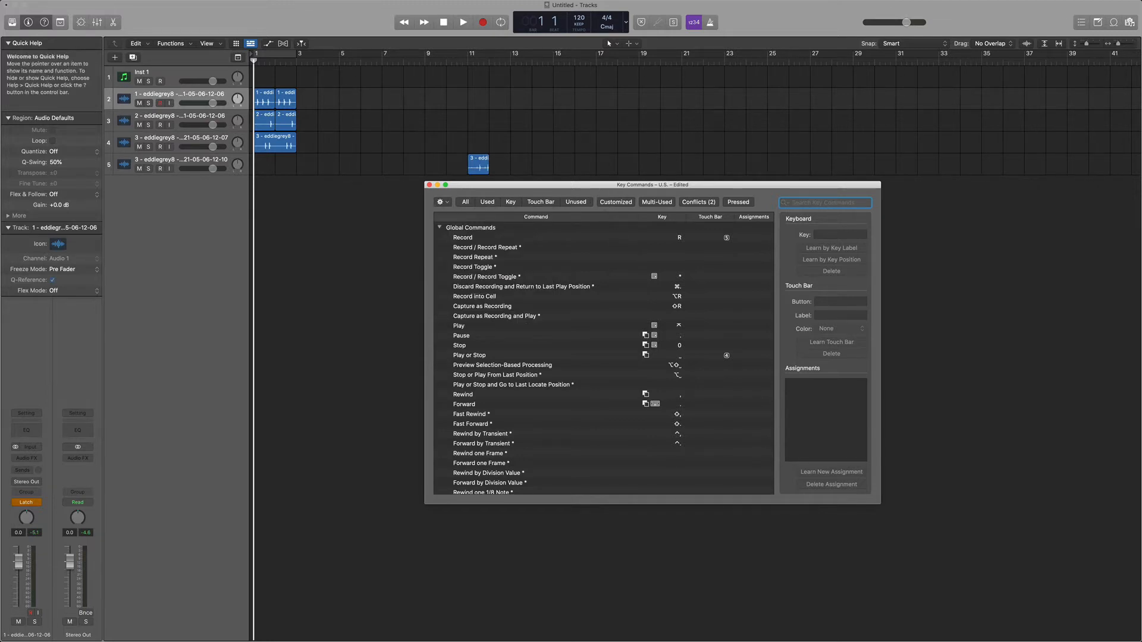
click(430, 185)
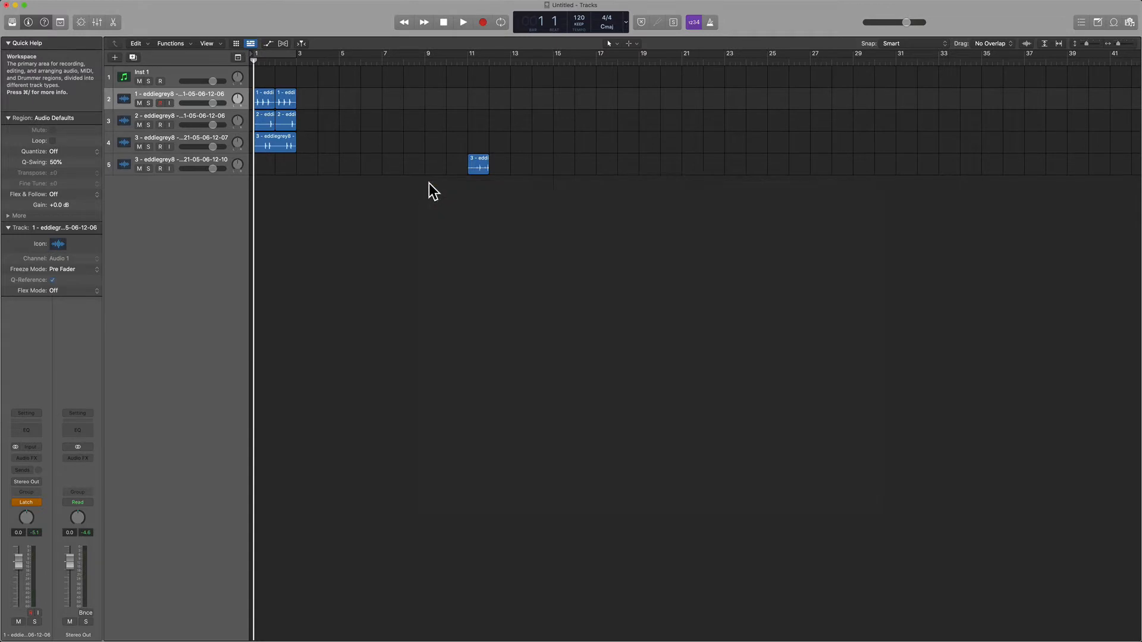
Open Logic Pro's preferences, view the General Project Handling settings, and close the window.
key(super+comma)
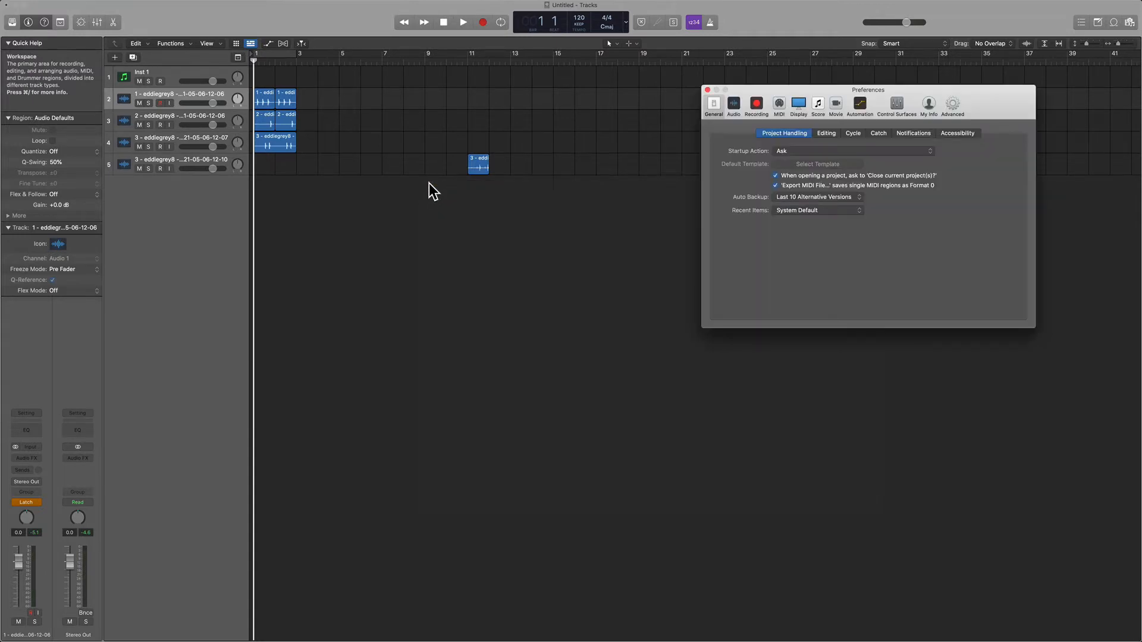
drag(862, 90, 575, 236)
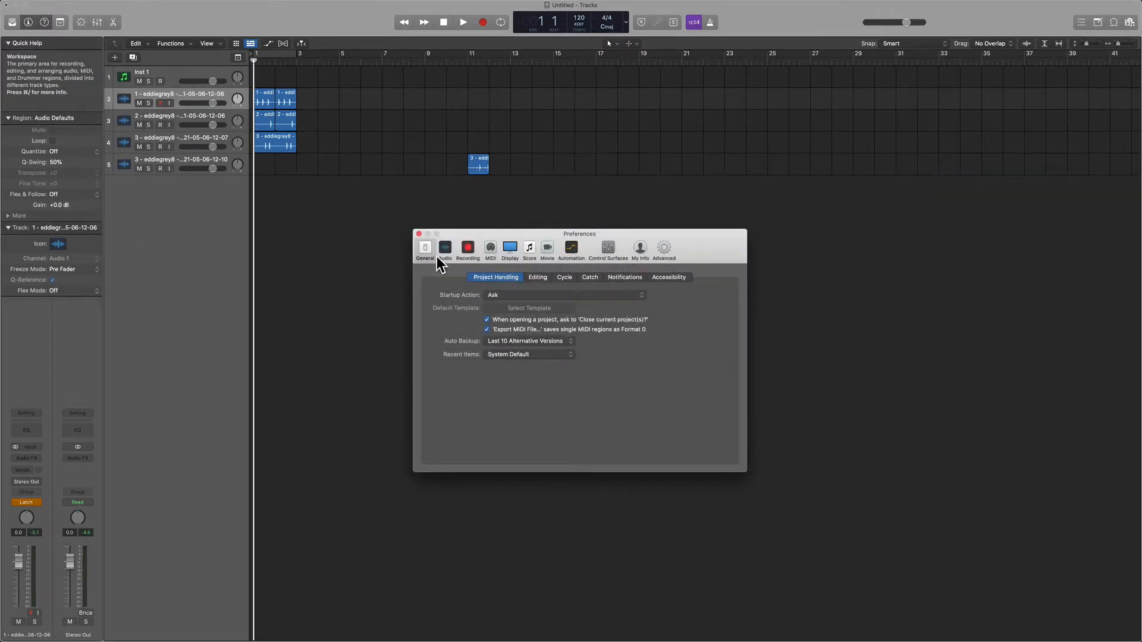
drag(446, 233, 400, 227)
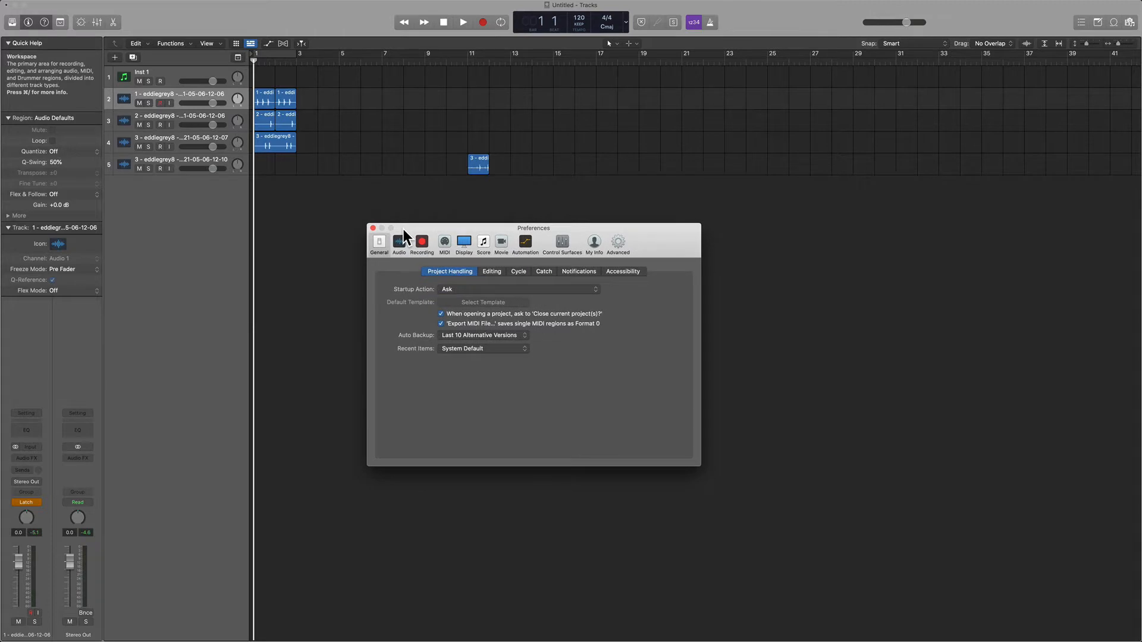
click(372, 229)
Set the automation mode of track 2 to Read.
click(26, 503)
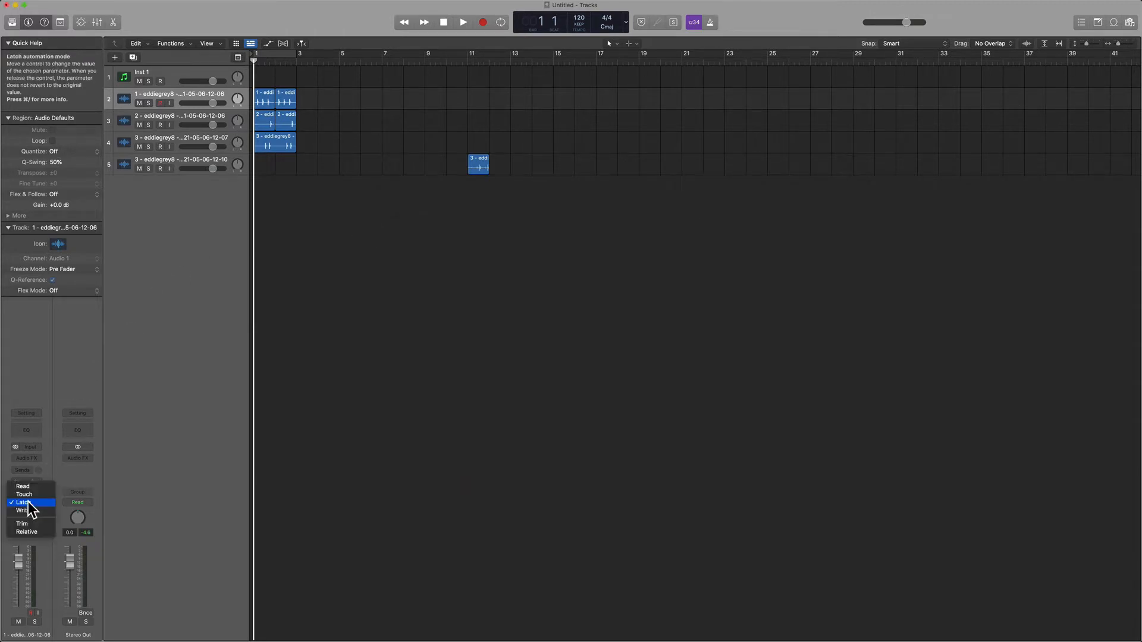
click(44, 492)
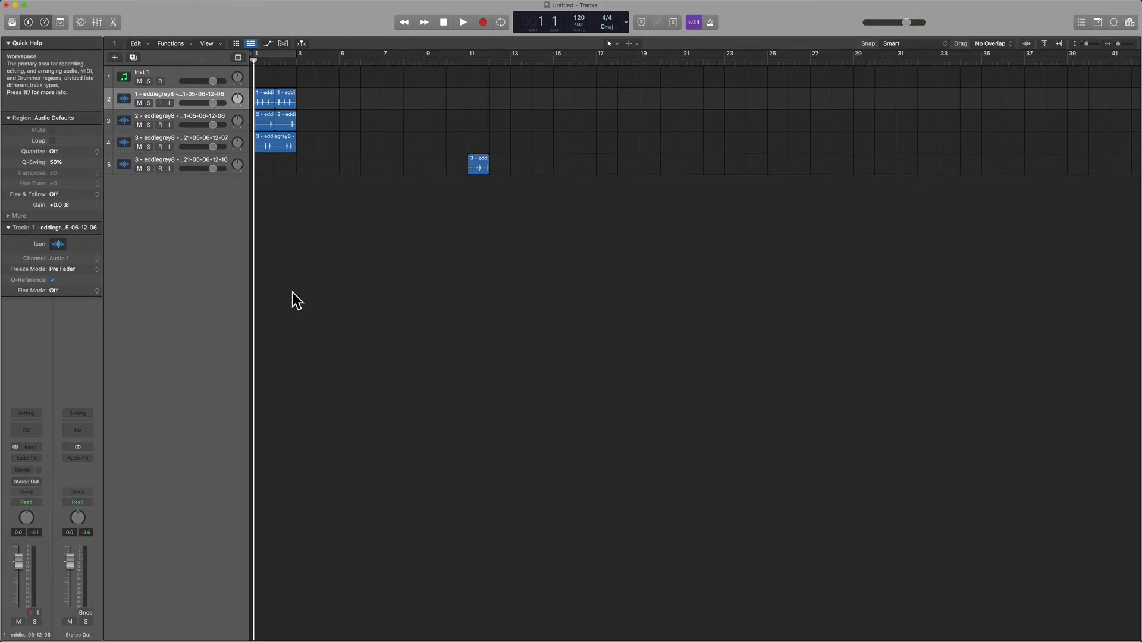
Switch to Finder and examine the file information for com.apple.logic10.plist, including its creation and modification times.
key(ctrl+Right)
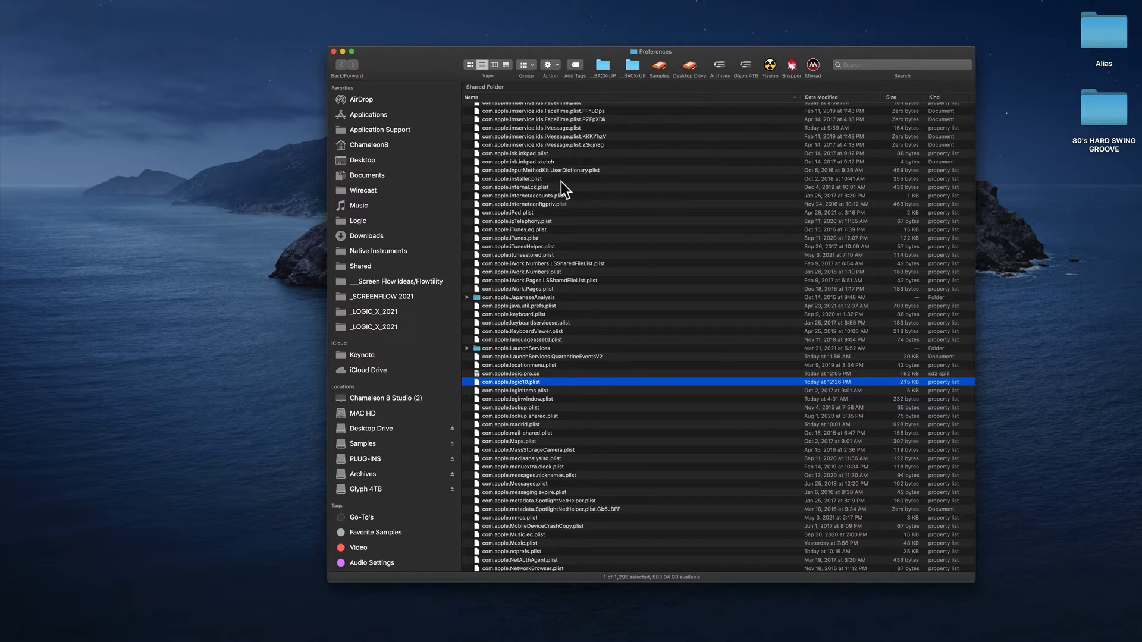
drag(408, 74, 365, 68)
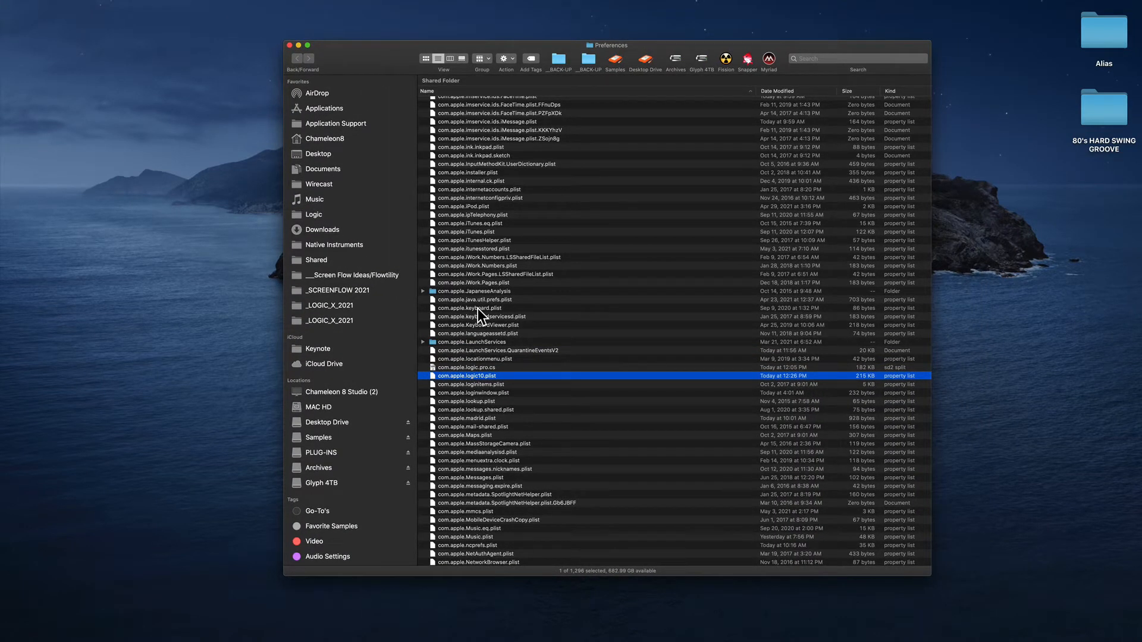
key(super+i)
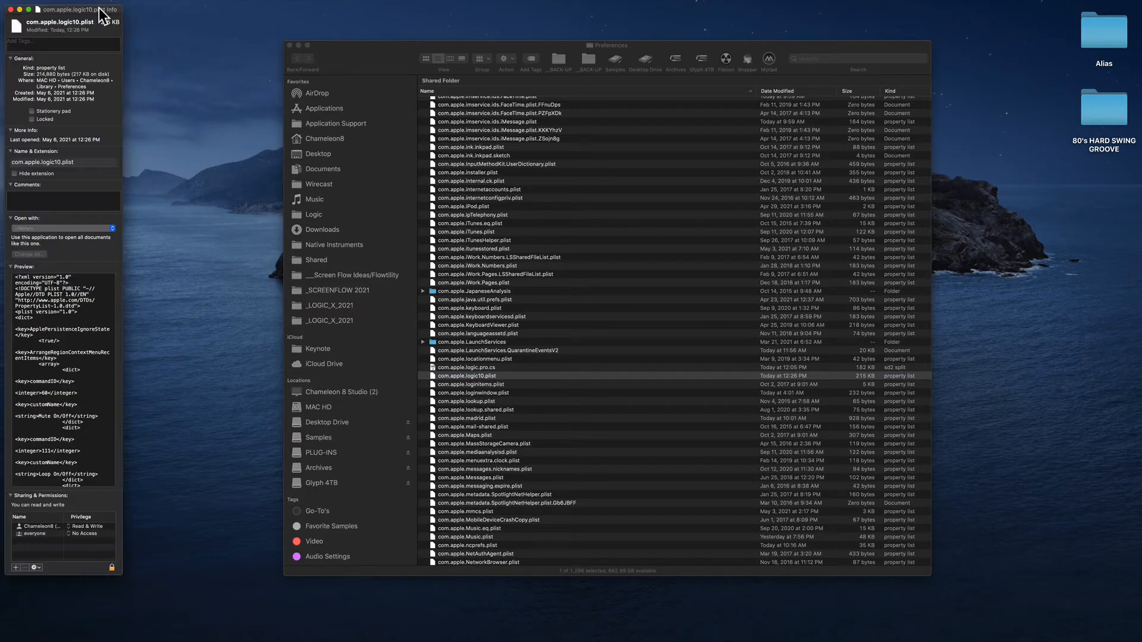
drag(97, 9, 202, 48)
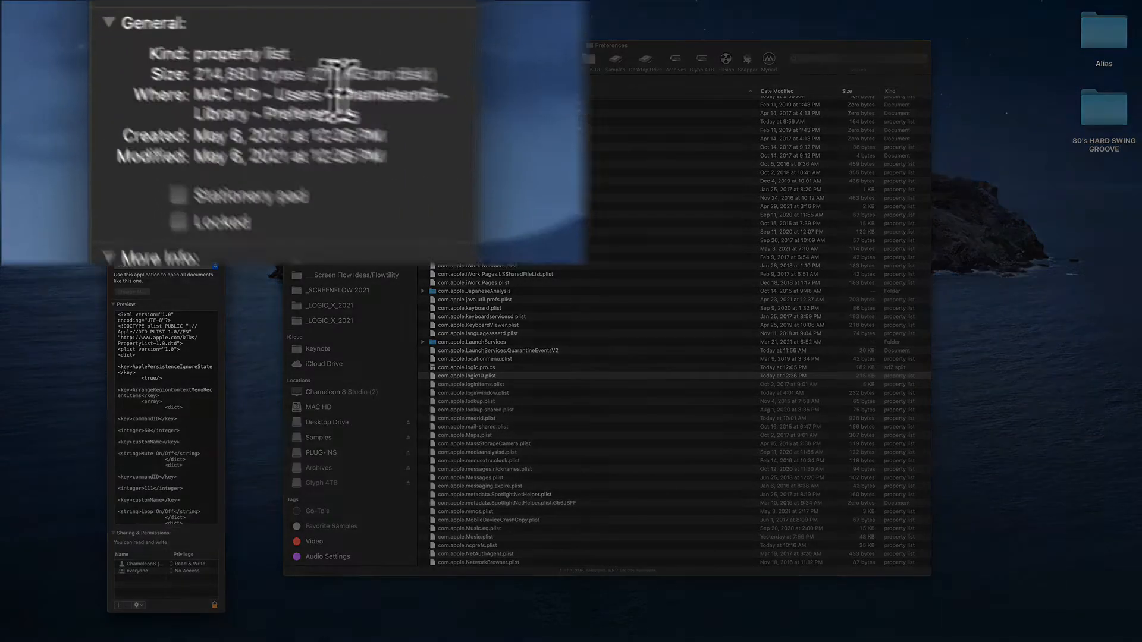
double_click(202, 117)
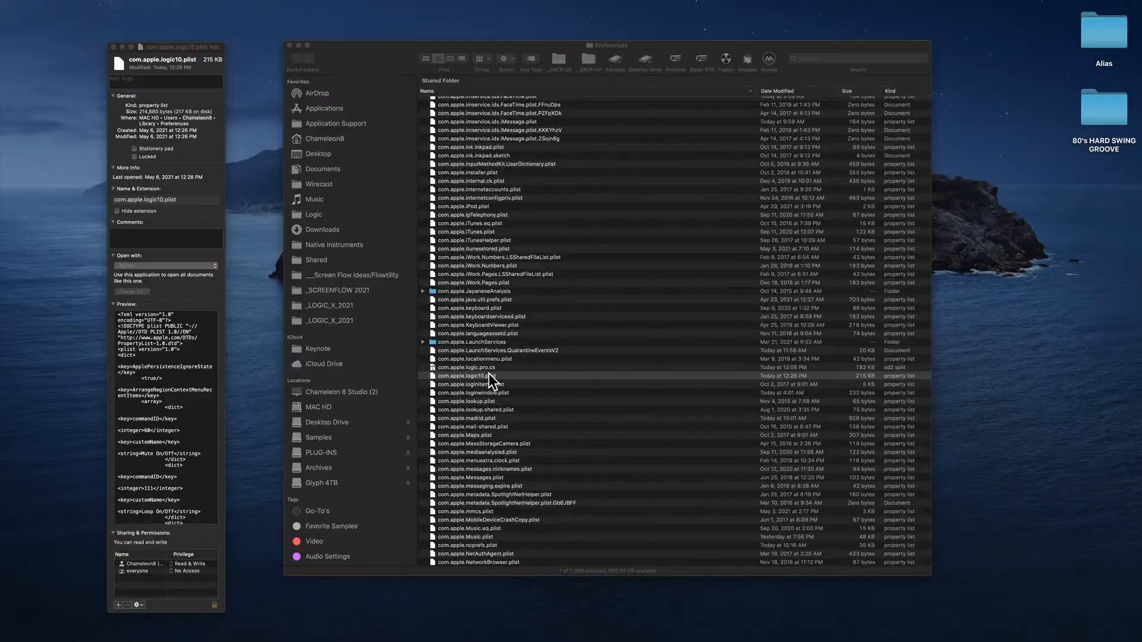
In Logic Pro, open the General Editing preferences and test the track selection behaviour by selecting the region at bar 11 on track 5.
key(ctrl+Left)
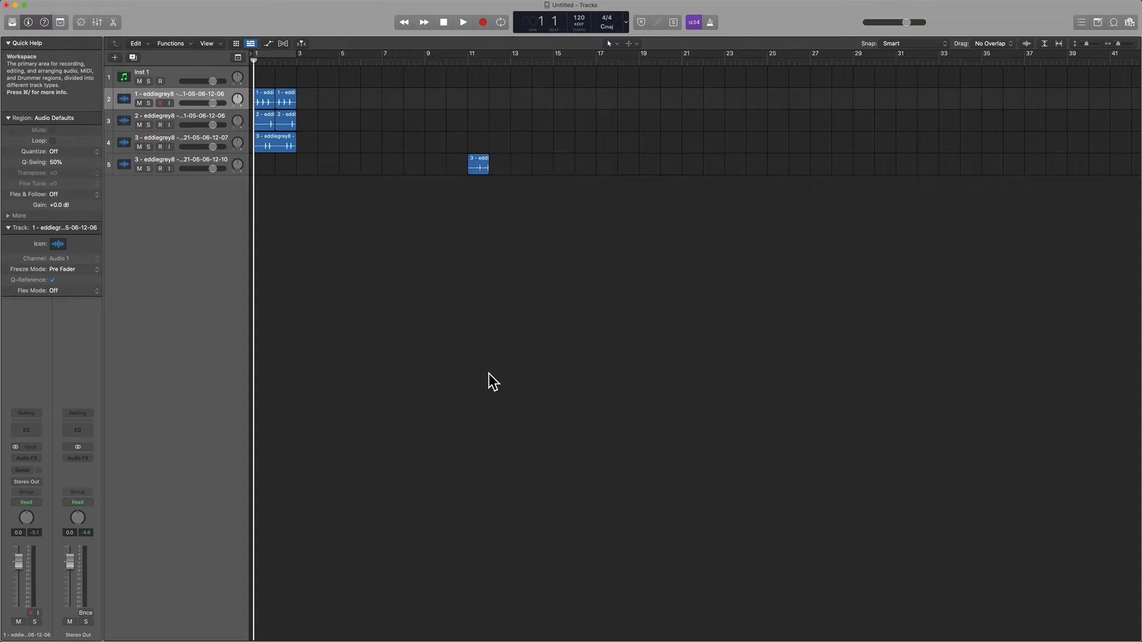
key(super+comma)
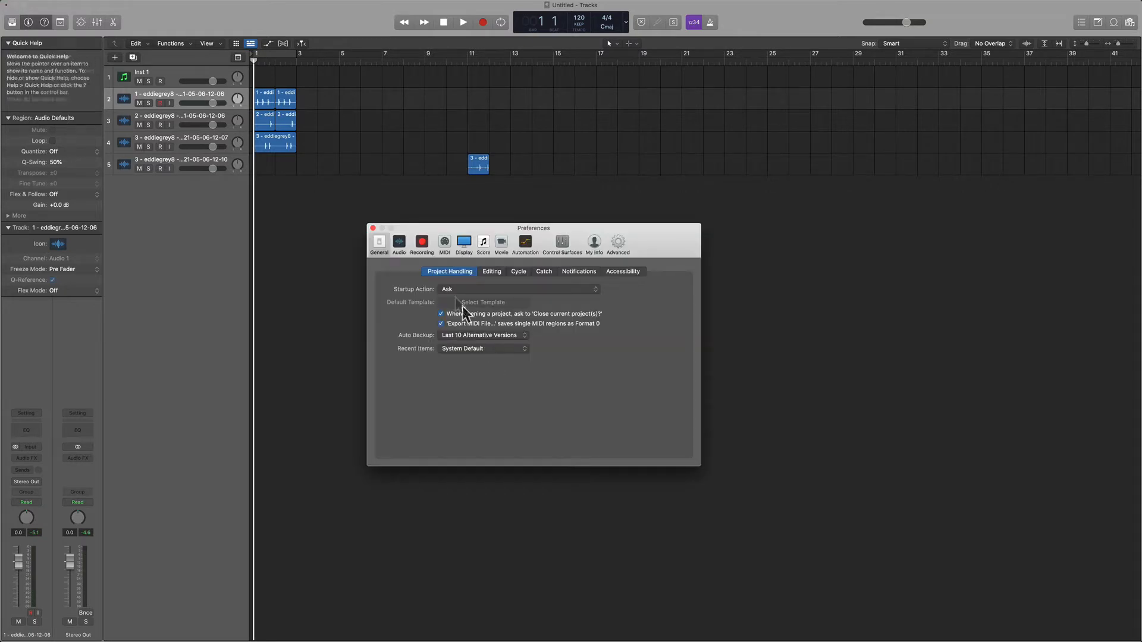
click(489, 271)
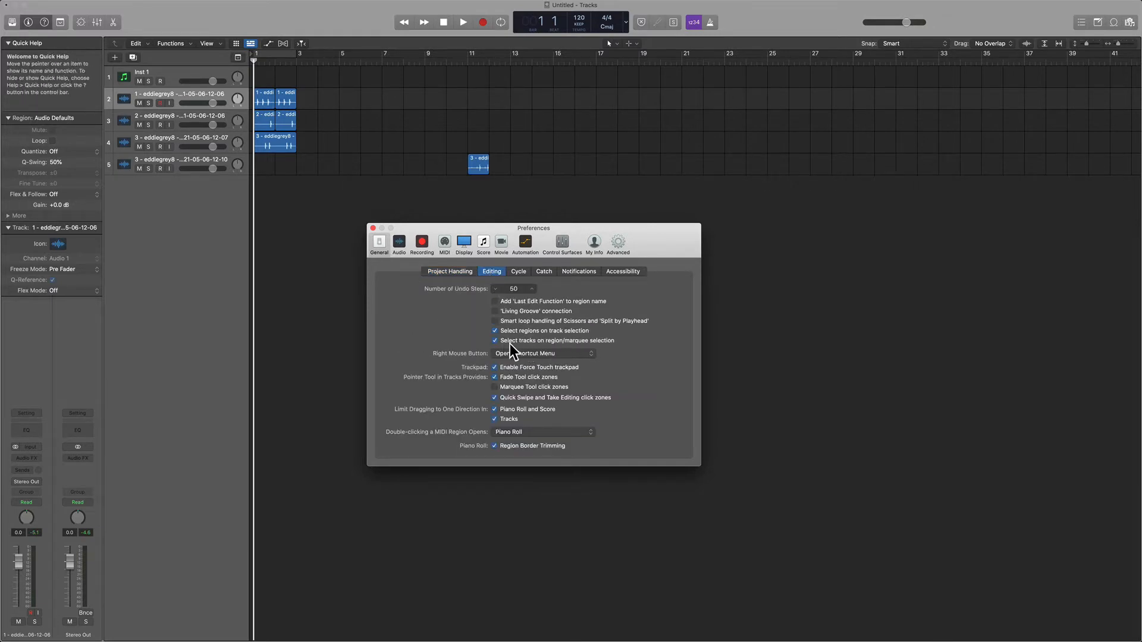
drag(527, 227, 579, 239)
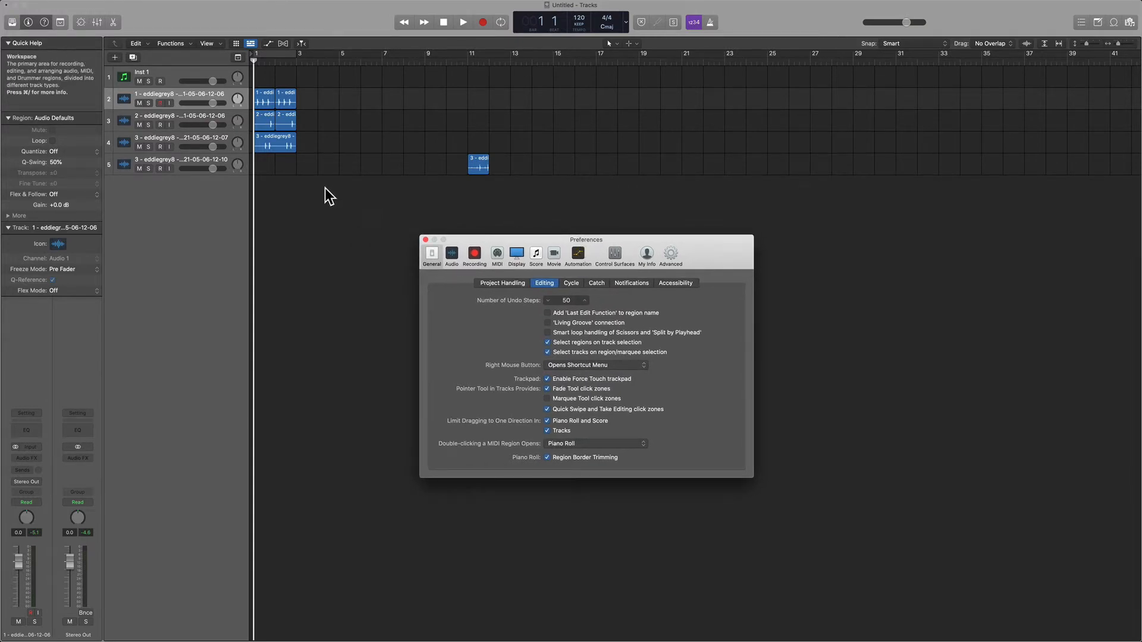
click(478, 166)
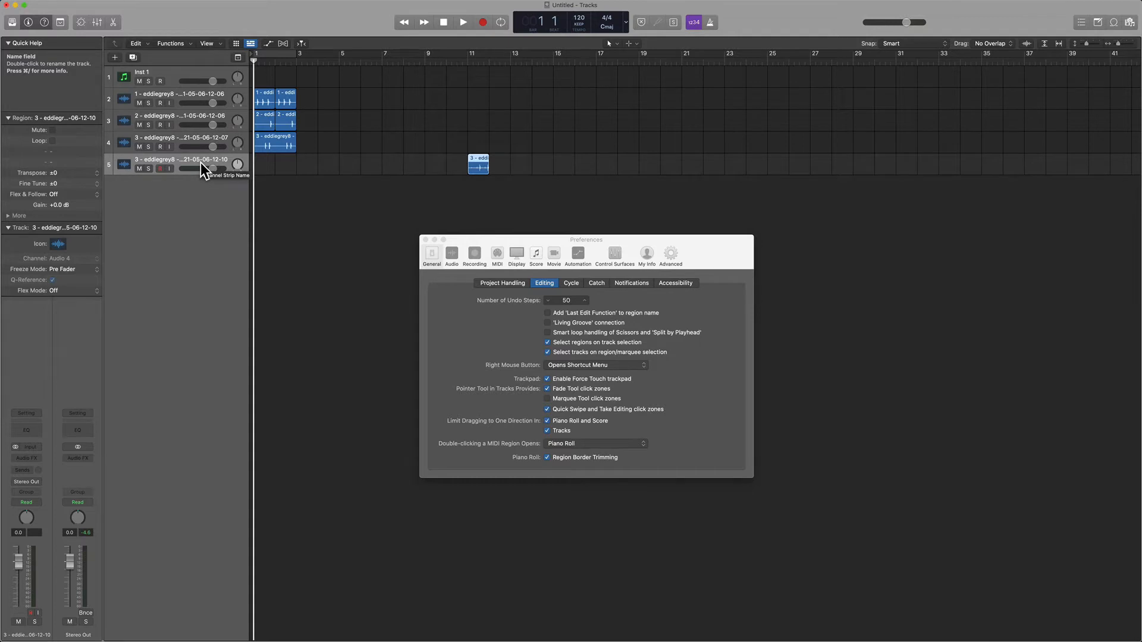
Disable "Select regions on track selection" and "Select tracks on region/marquee selection", and deselect the region in the Tracks area.
click(570, 343)
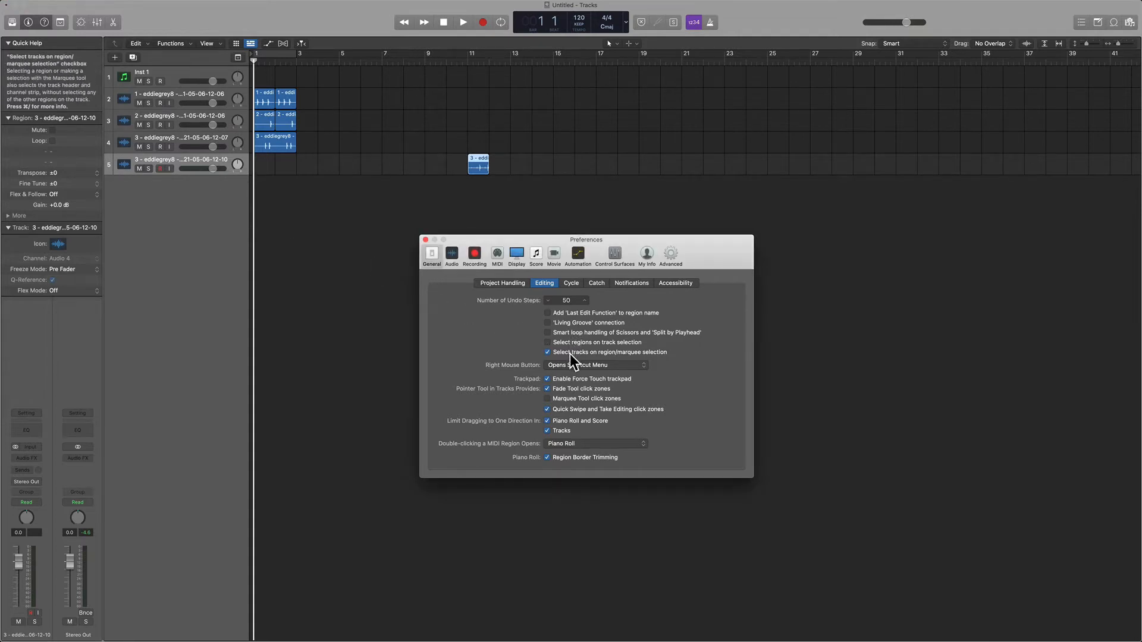
click(570, 354)
click(344, 205)
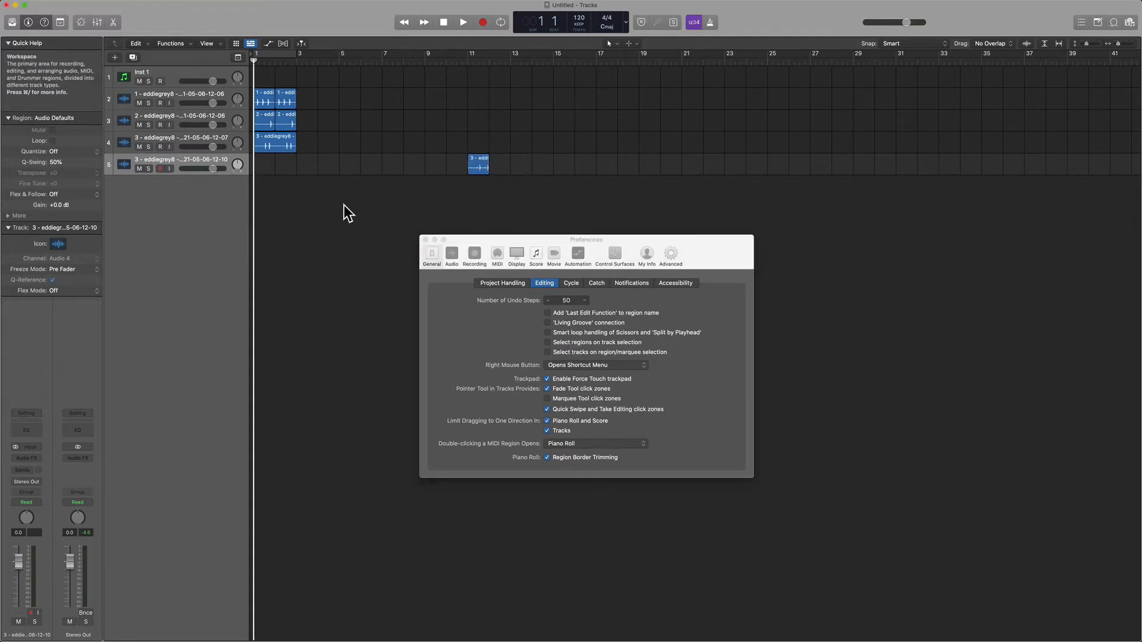
Test selecting the Inst 1 track and the bar 11 region separately, and re-enable "Select regions on track selection" and "Select tracks on region/marquee selection".
click(177, 71)
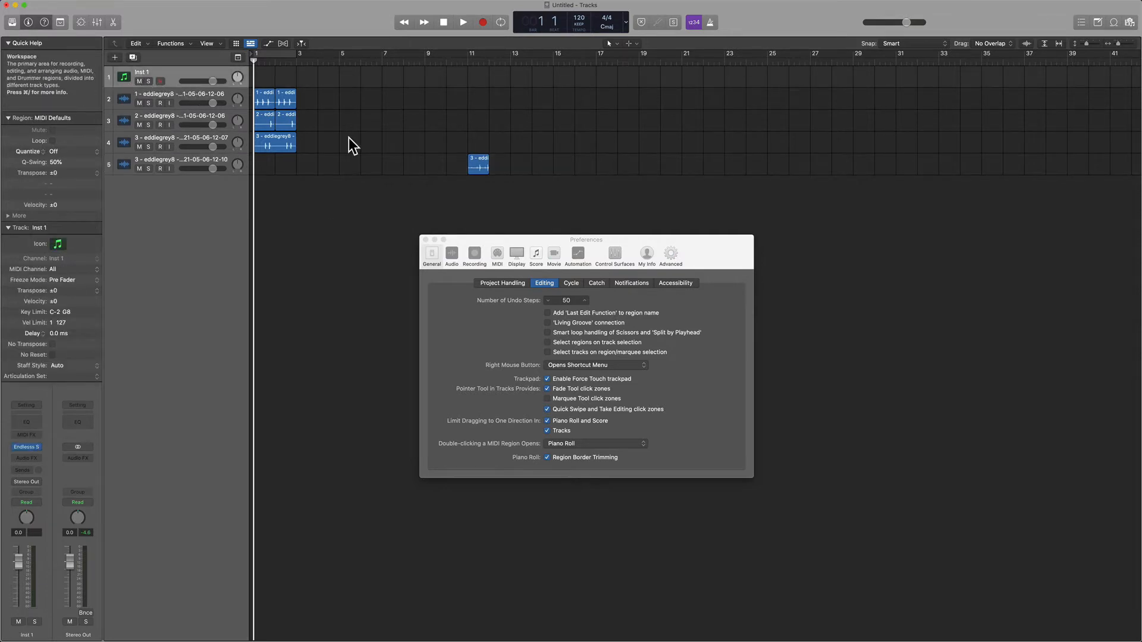
click(476, 163)
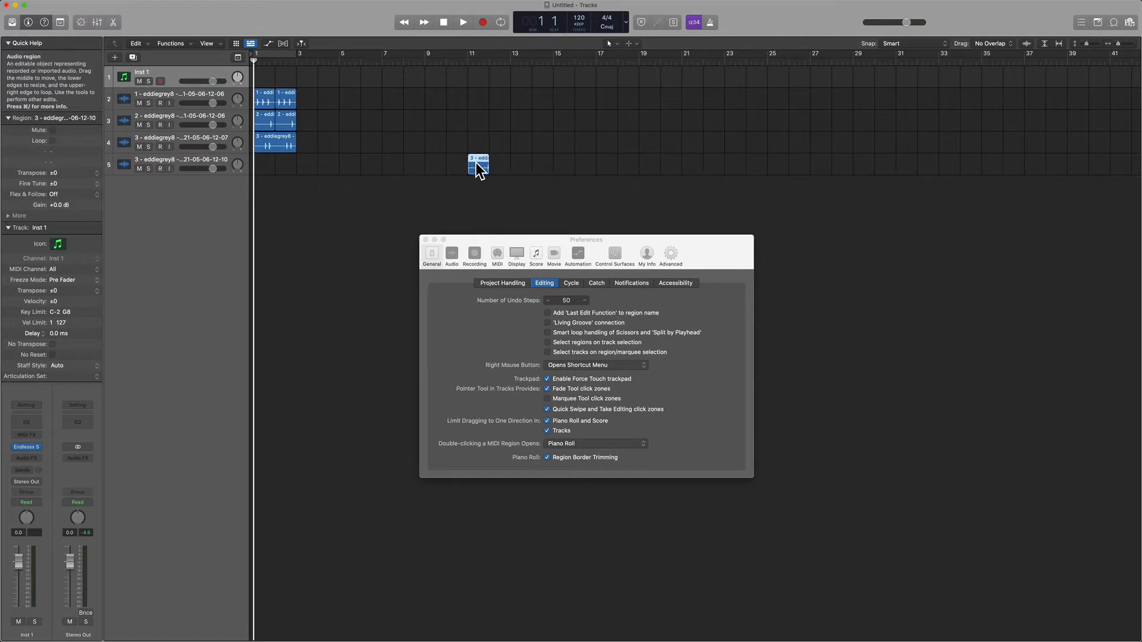
click(575, 343)
click(572, 351)
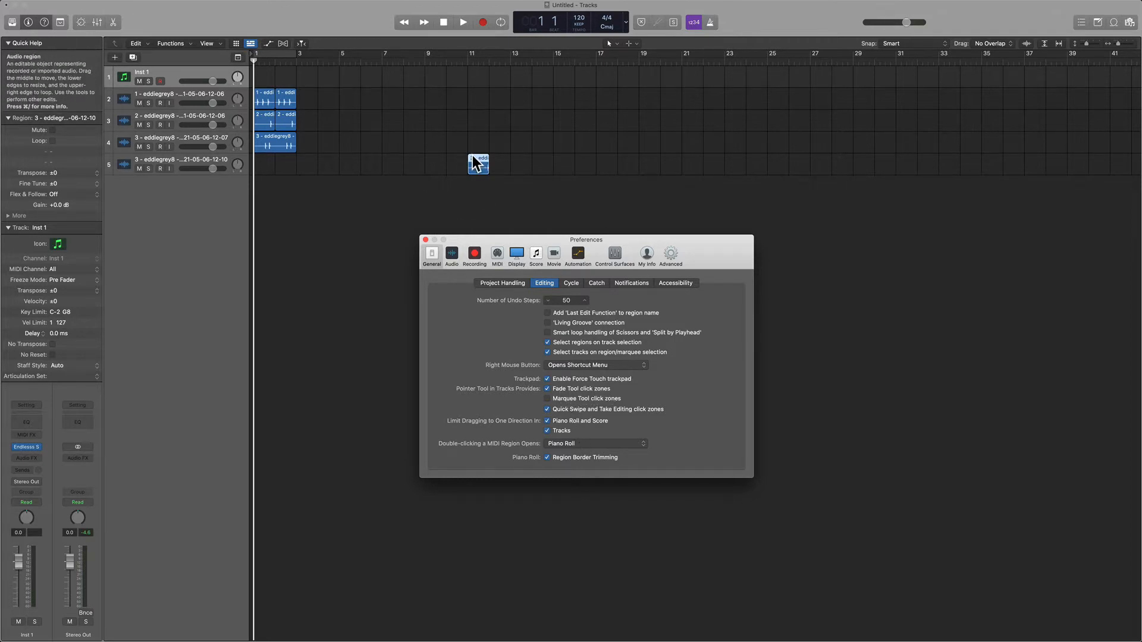
Try a fade-out on the end of the bar 11 region using the Fade Tool click zone, and undo it.
key(z)
drag(550, 239, 852, 165)
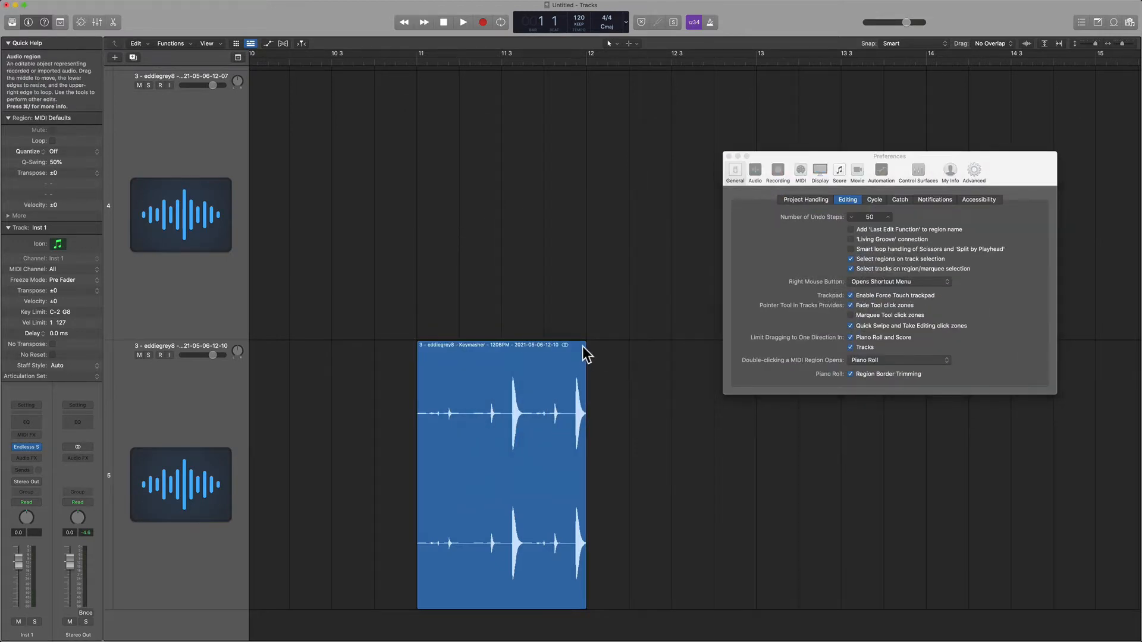
drag(583, 343, 539, 345)
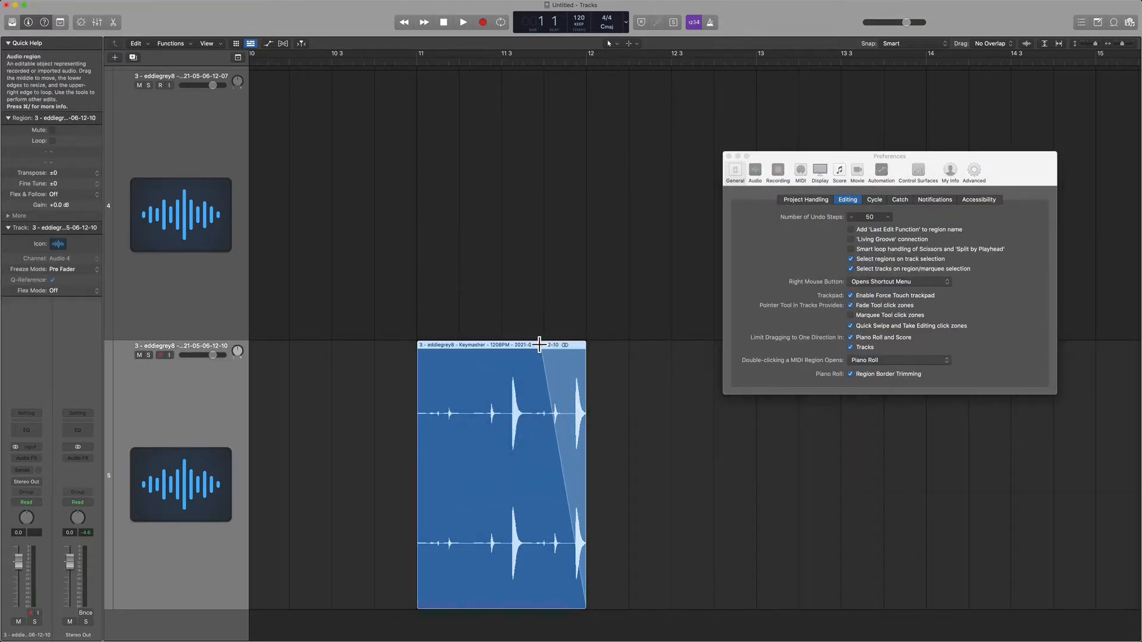
click(540, 291)
key(z)
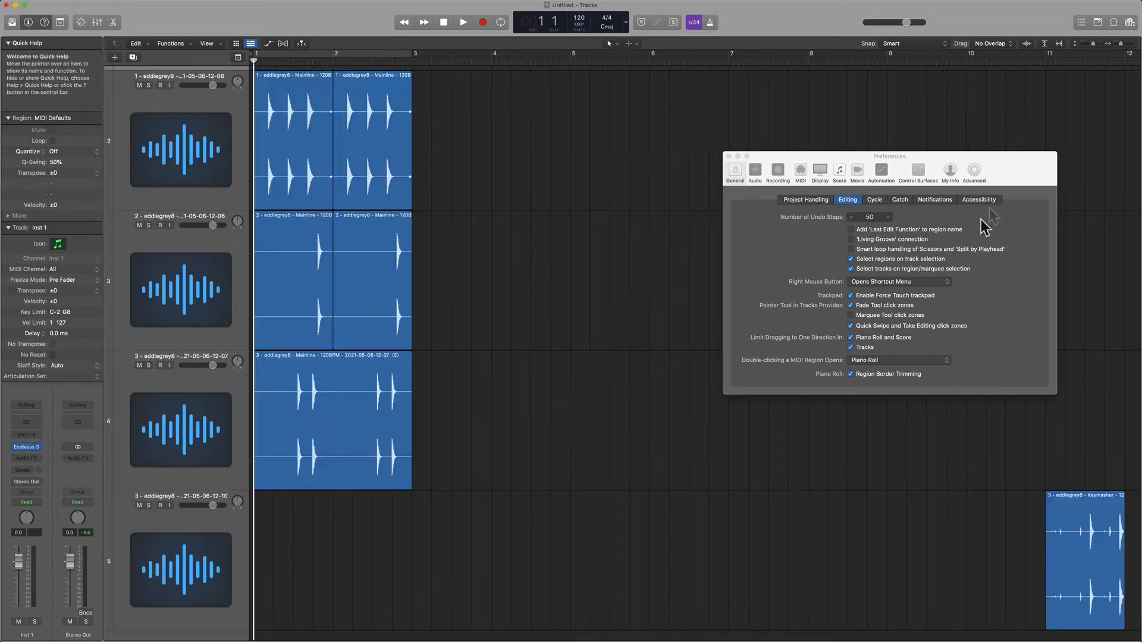
Test selecting and dragging the regions on tracks 4, 3, 2 and 5 in the Tracks area, undoing the region move.
drag(1003, 174, 768, 241)
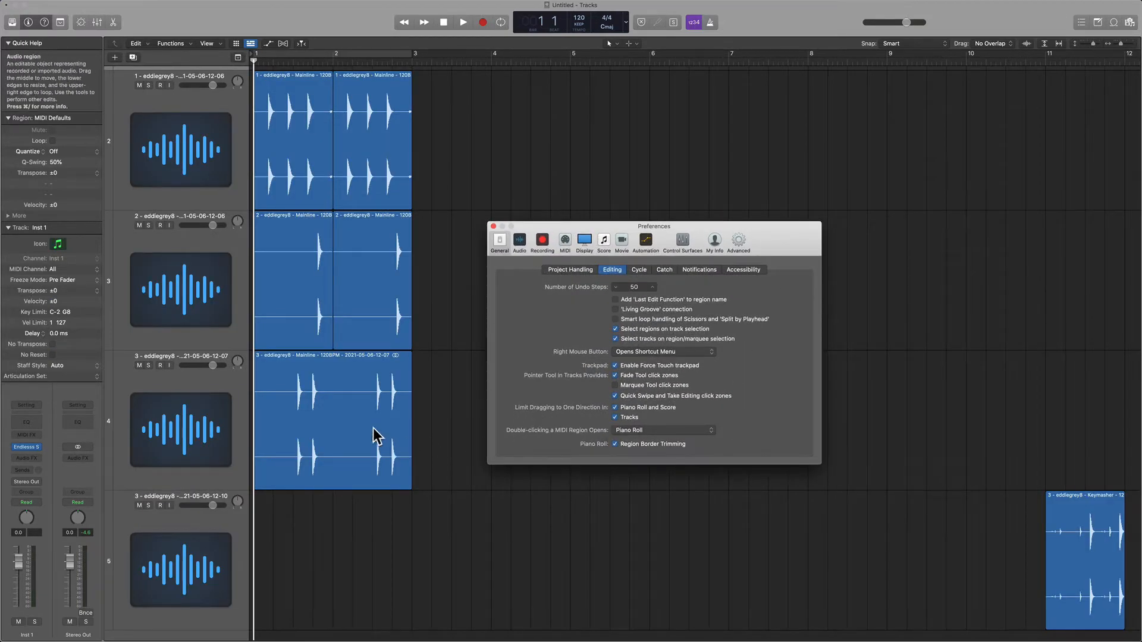
mouse_move(373, 438)
mouse_down()
mouse_move(375, 535)
mouse_move(357, 566)
mouse_move(525, 571)
mouse_move(303, 555)
mouse_move(374, 464)
mouse_move(378, 442)
mouse_move(365, 566)
mouse_move(360, 447)
mouse_up()
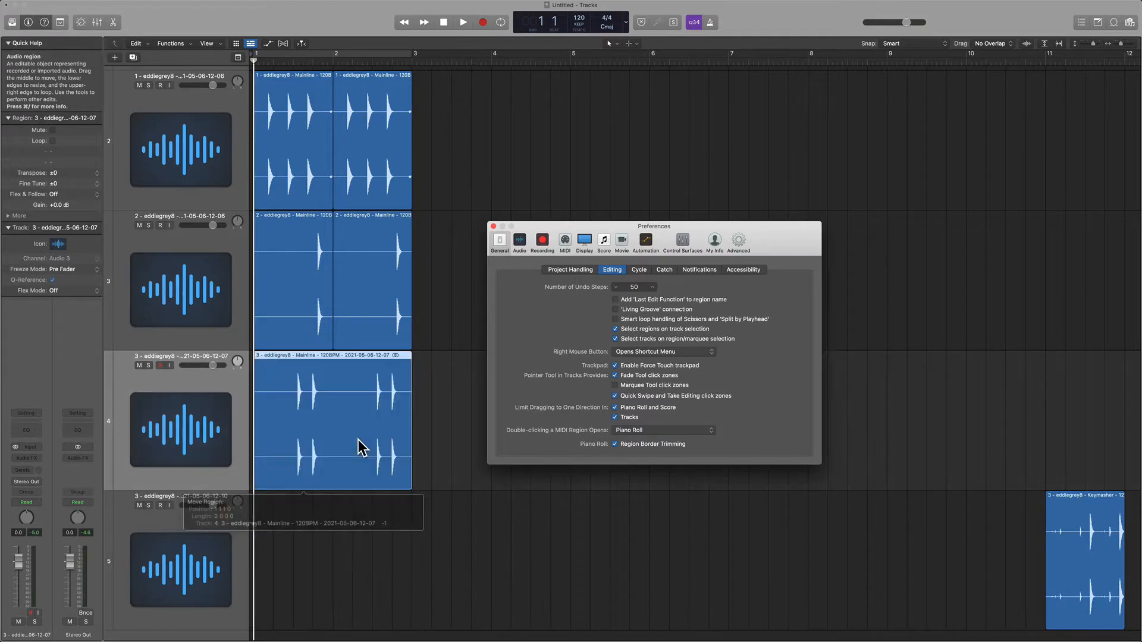
click(370, 315)
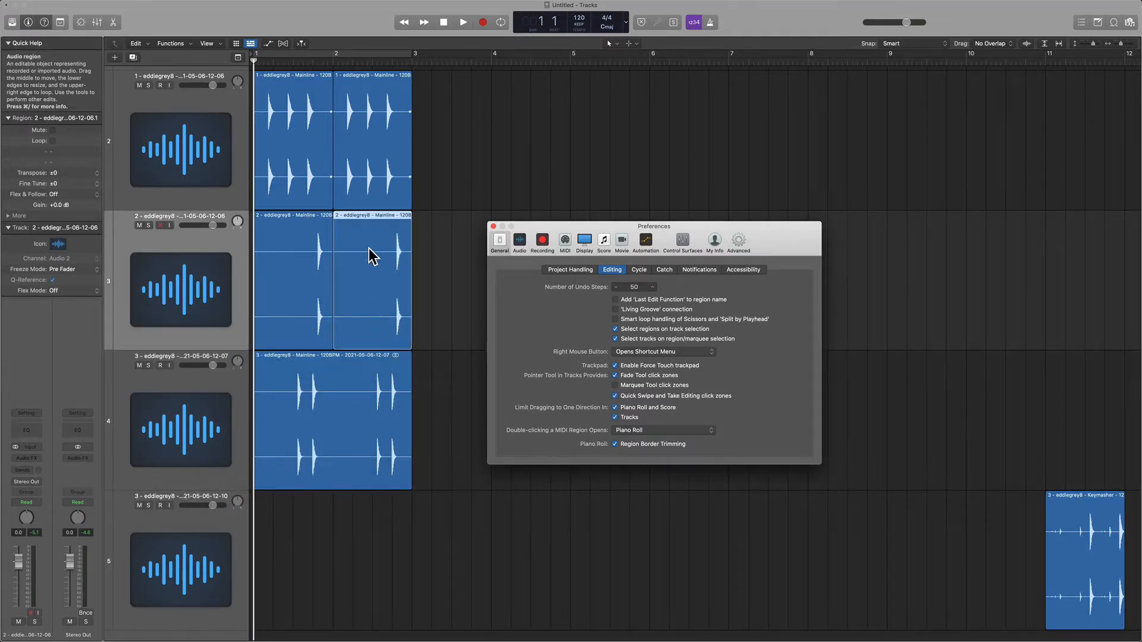
drag(377, 155, 539, 160)
key(super+z)
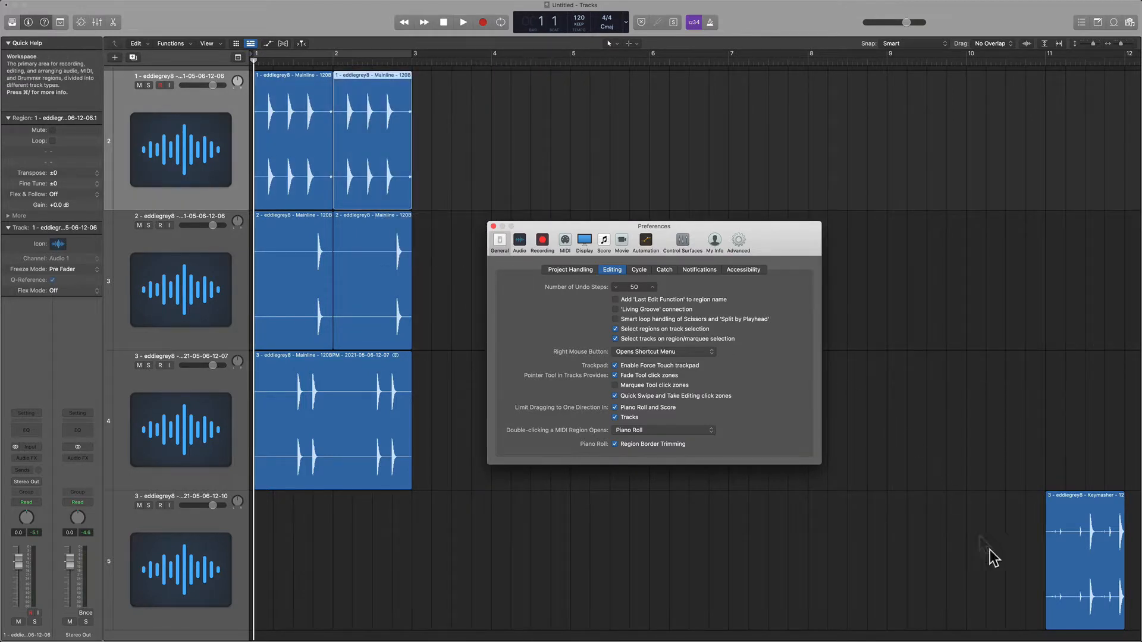
drag(1089, 558, 1082, 343)
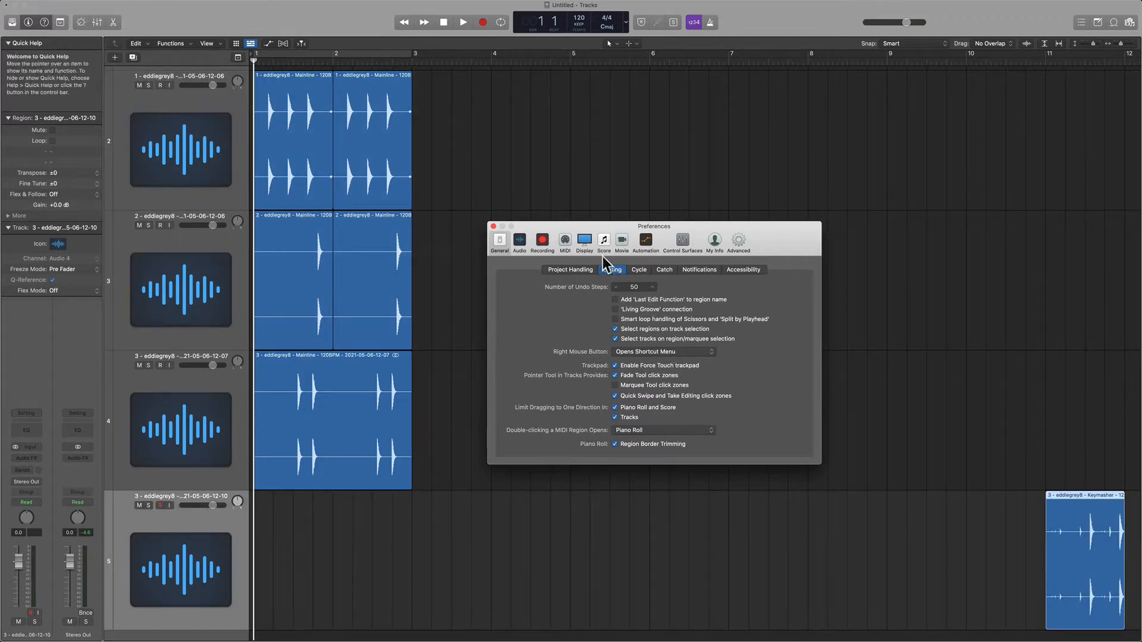
Open the General display preferences and place the playhead at bar 3 beat 3 to check the Wide playhead option.
click(587, 241)
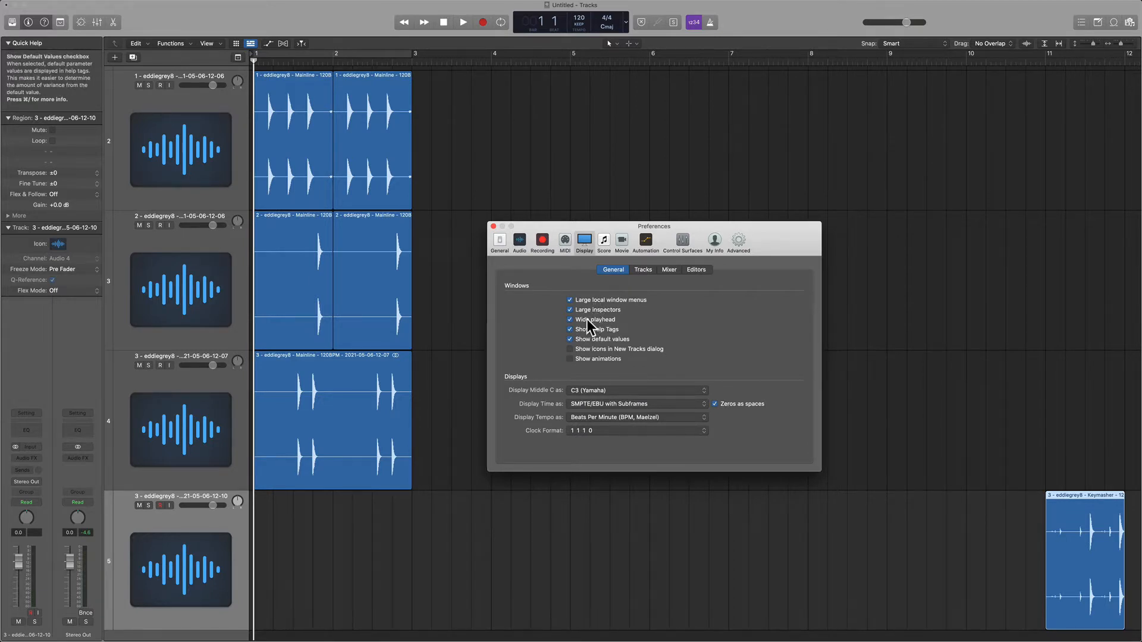
click(451, 60)
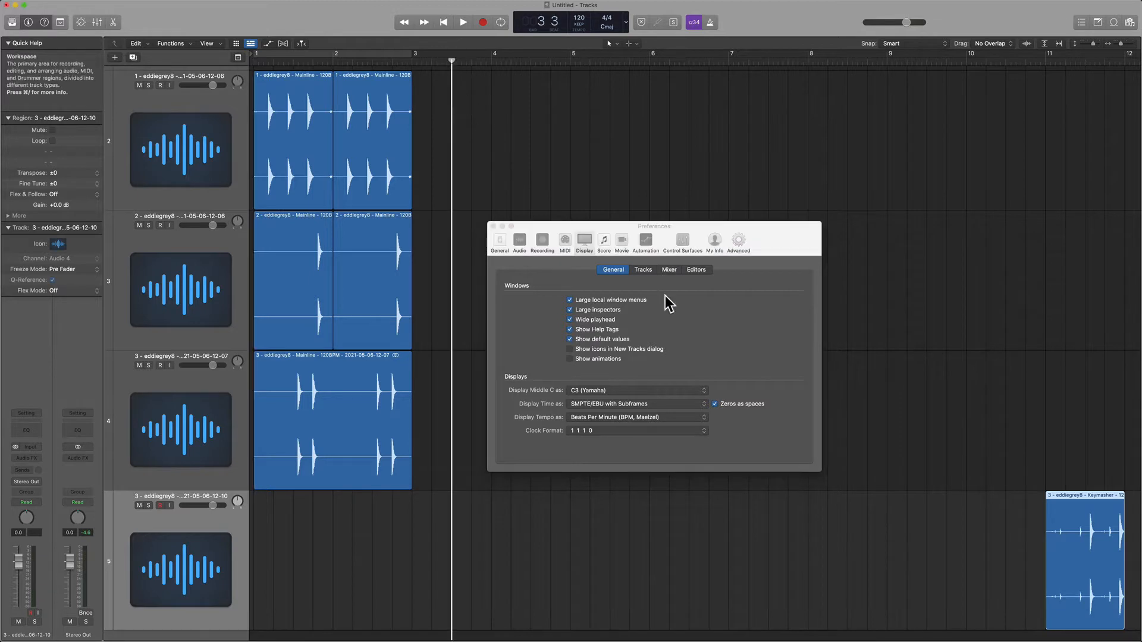
click(604, 323)
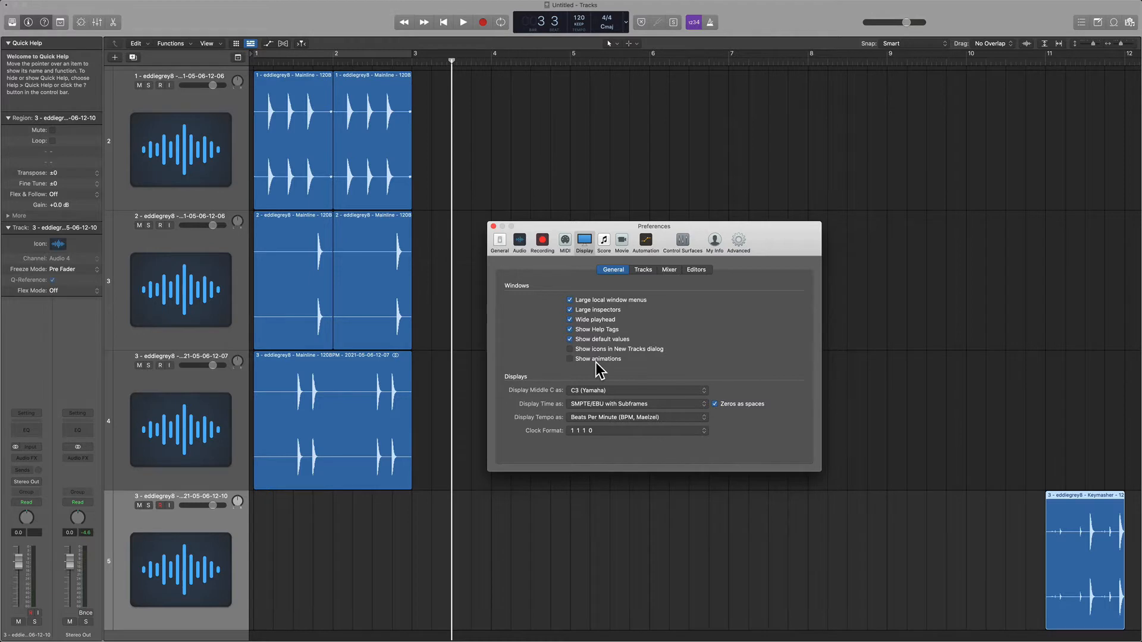
Review the display preferences for Tracks, Mixer and Editors in turn.
click(648, 271)
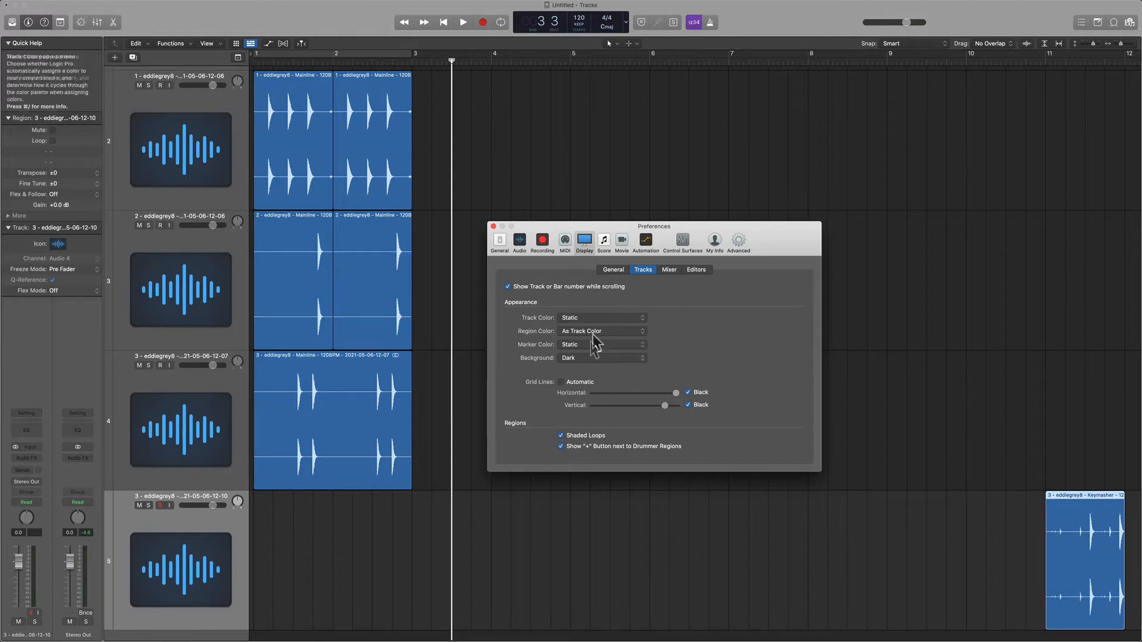
click(677, 271)
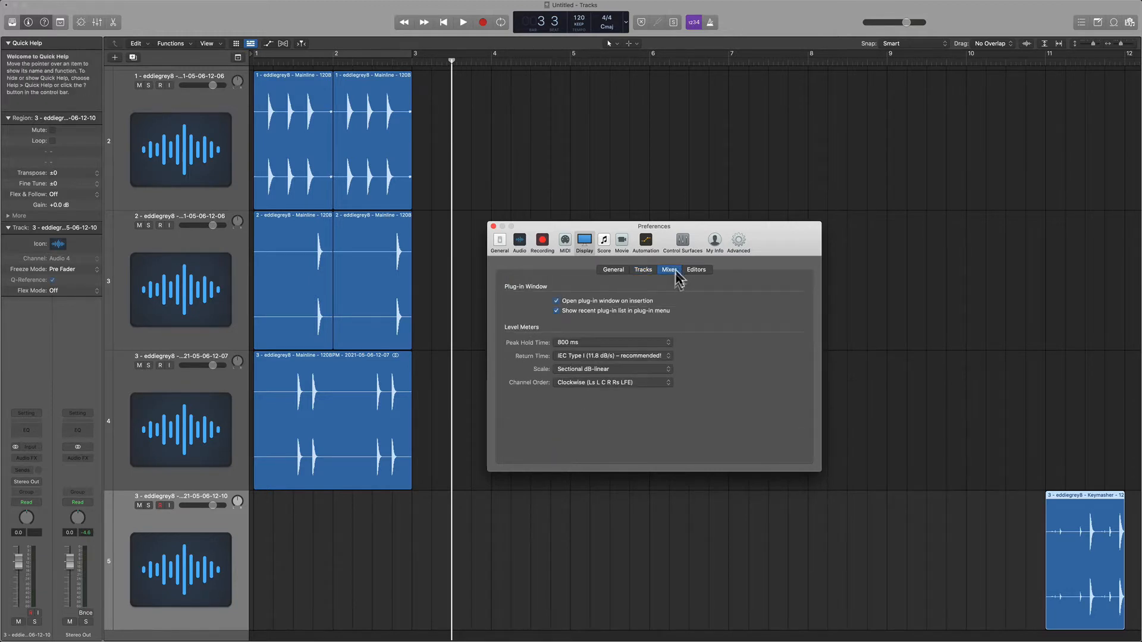
click(697, 270)
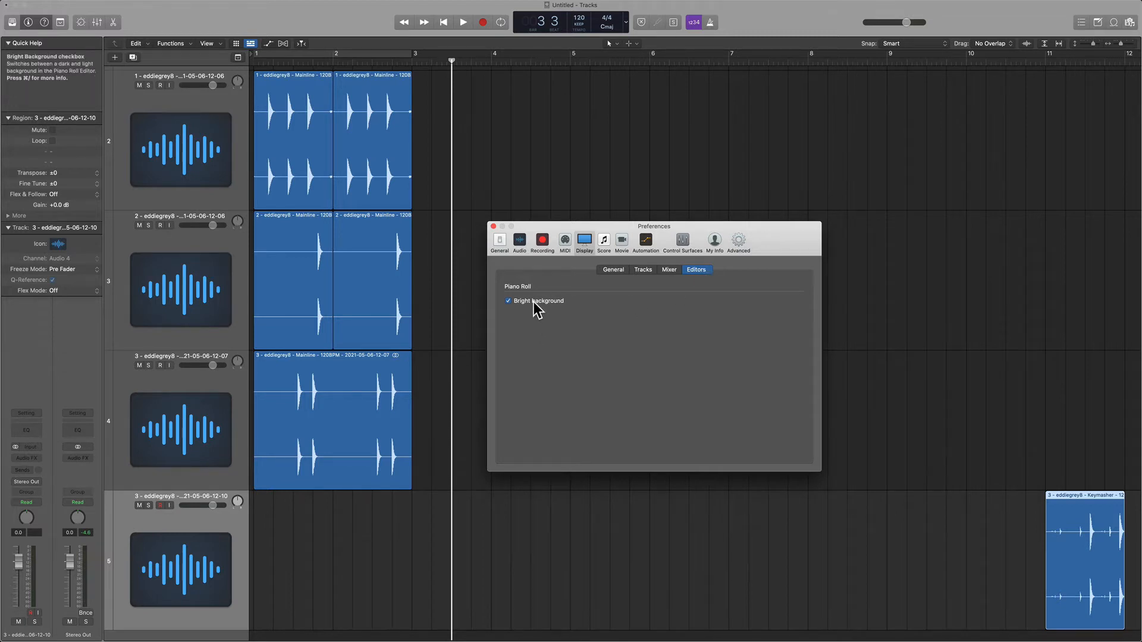
Show the Piano Roll briefly to examine its bright background, and hide it again.
key(p)
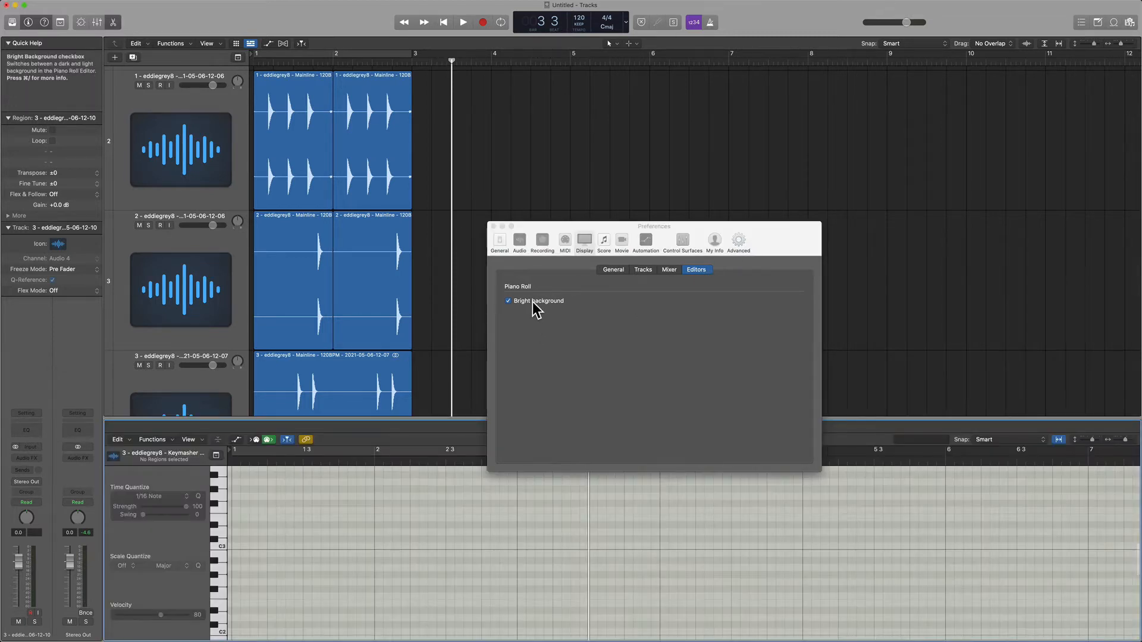
key(p)
click(635, 327)
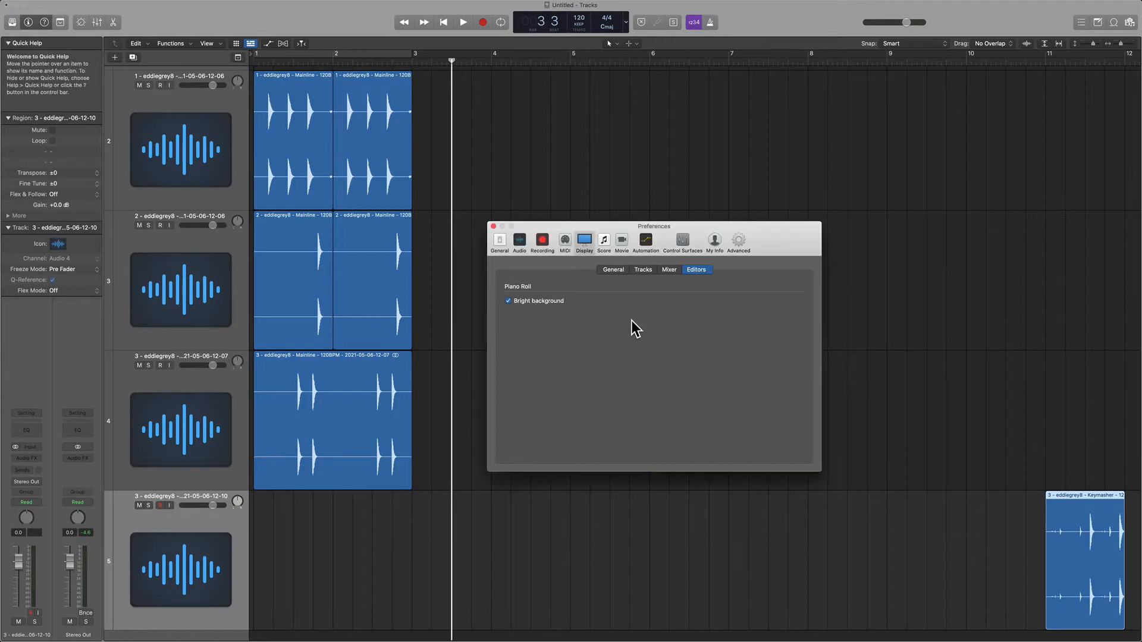
Close the Preferences window and deselect the region in the Tracks area.
click(494, 226)
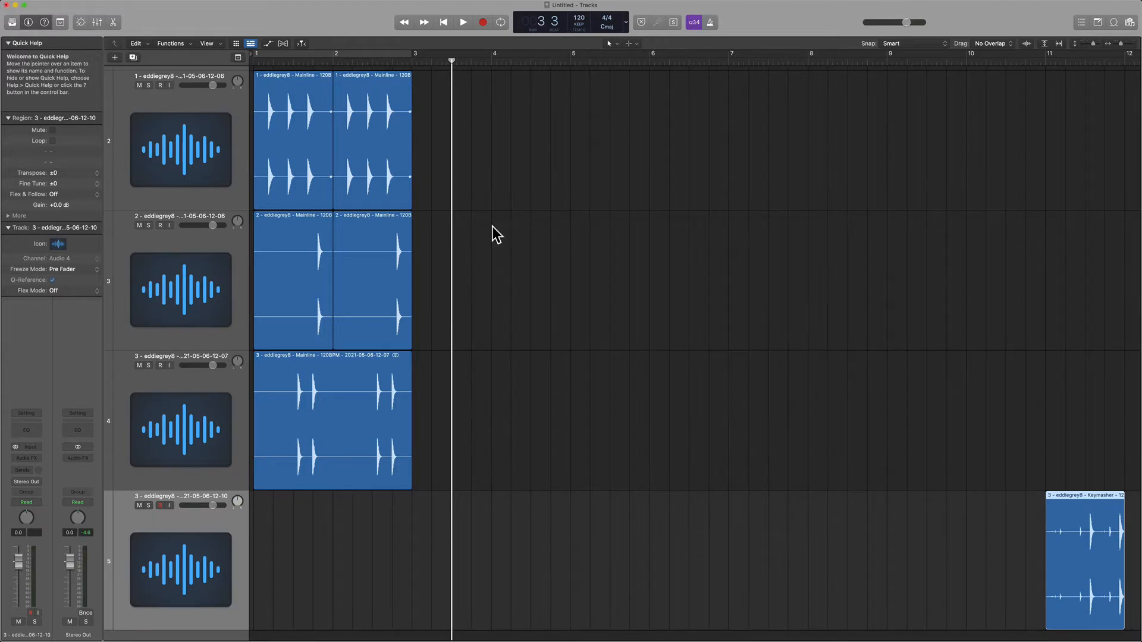
ctrl+alt+click(527, 256)
ctrl+alt+click(527, 256)
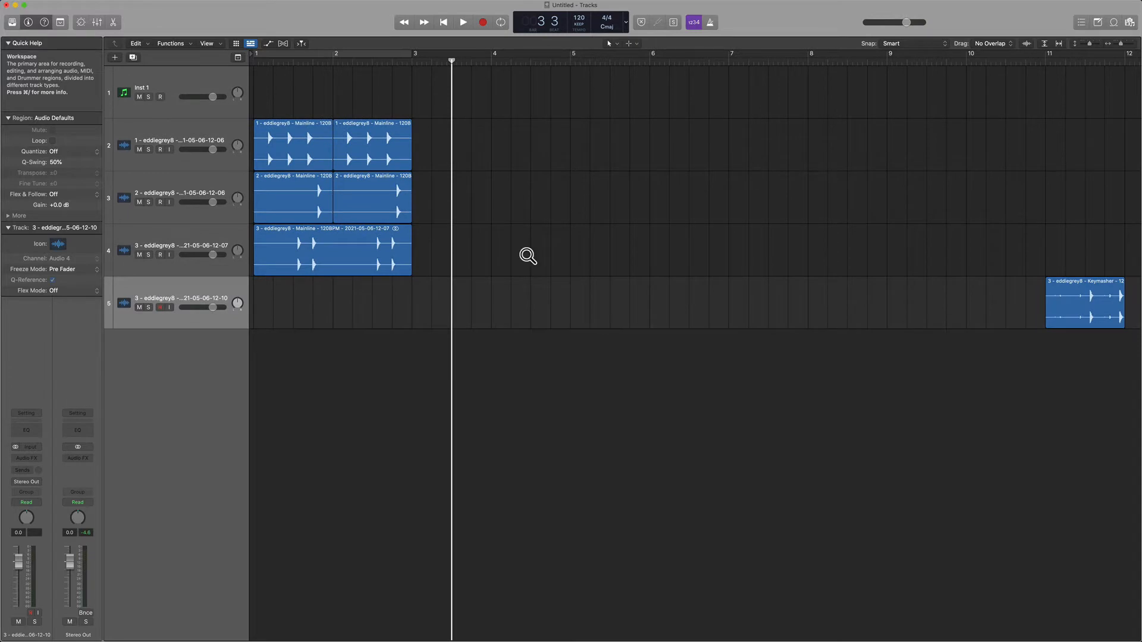
Open the Key Commands window and inspect the "Stop or Play From Last Position" command.
key(alt+k)
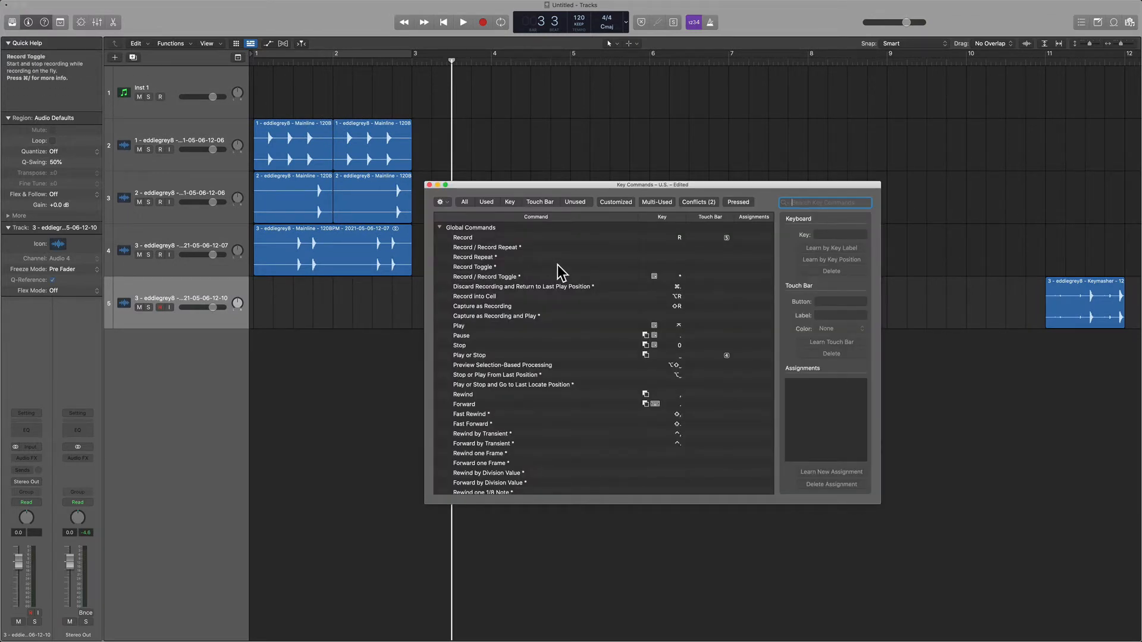
click(555, 307)
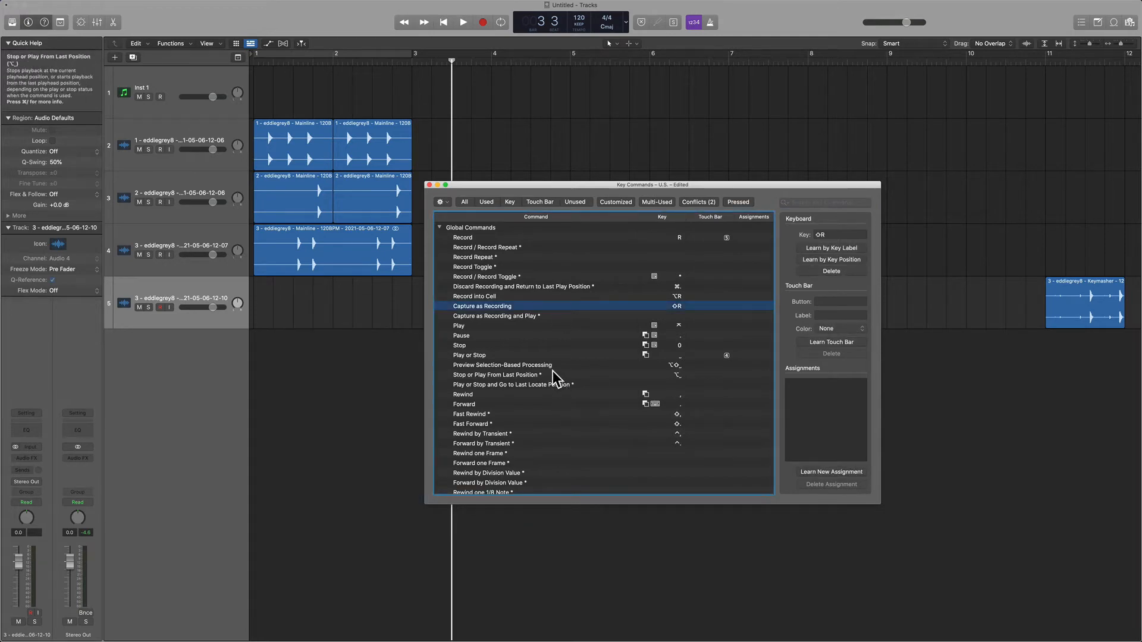
click(555, 376)
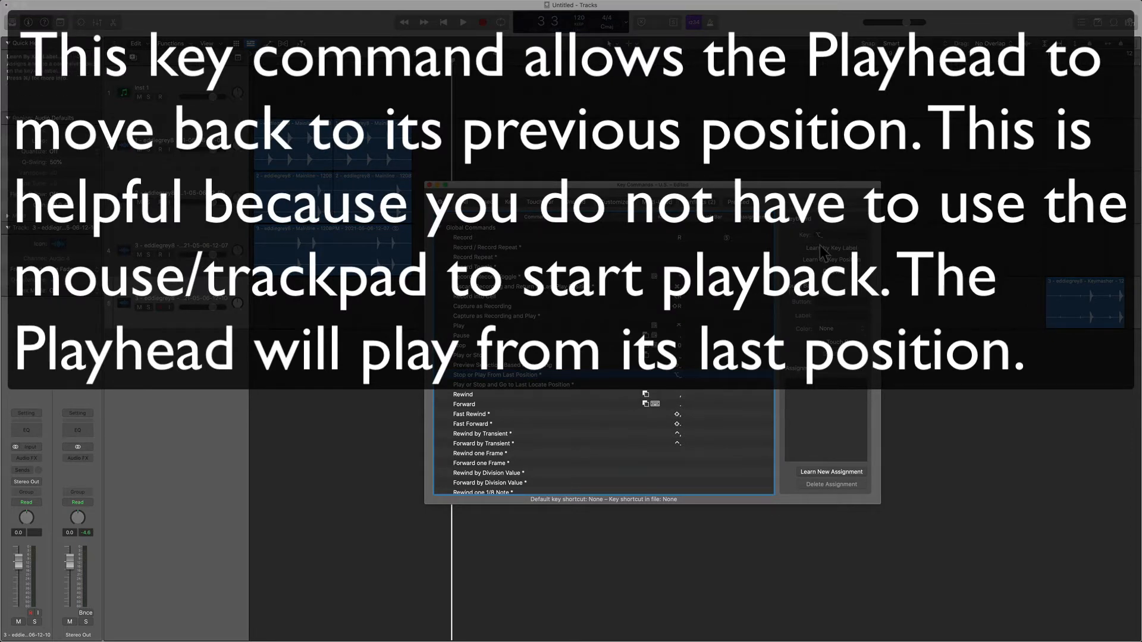
drag(748, 189, 744, 116)
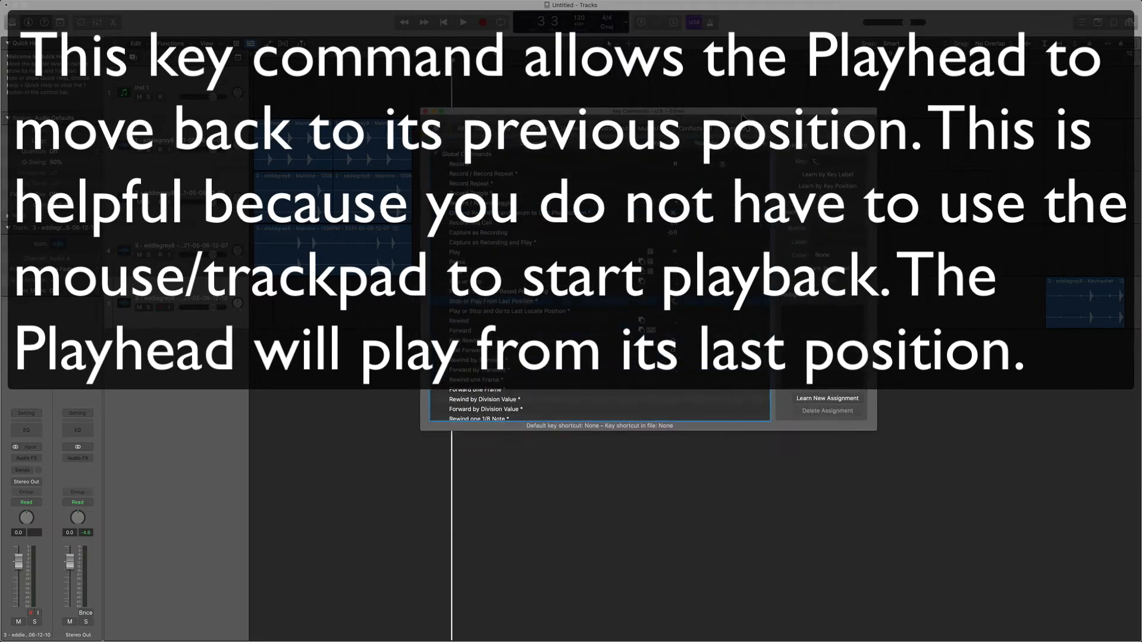
Find the "Show/Hide Loop Browser" key command by its assigned key, and open the Loop Browser from the Tracks area.
key(o)
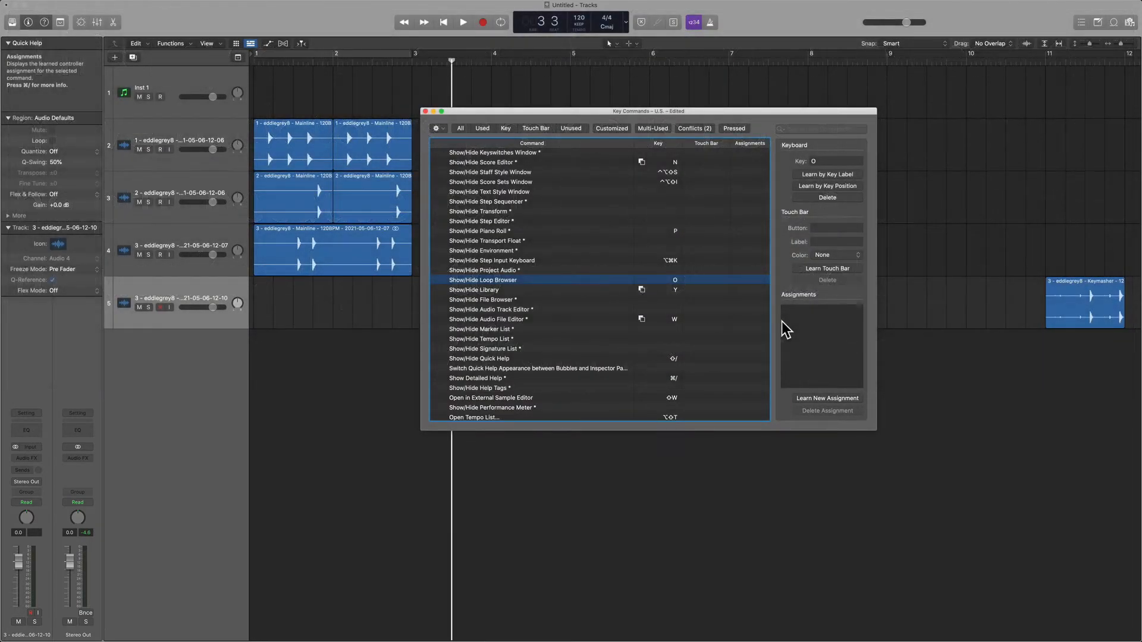
click(794, 473)
key(o)
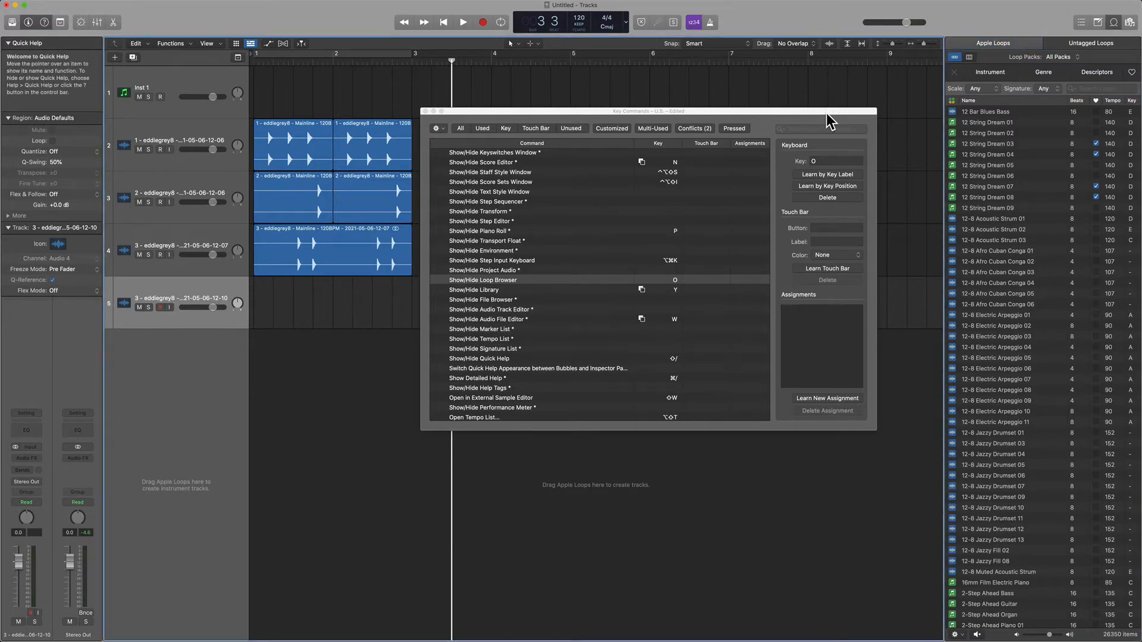
Move the focus to the Apple Loops list and step down to the loop 12-8 Acoustic Strum 02.
key(Tab)
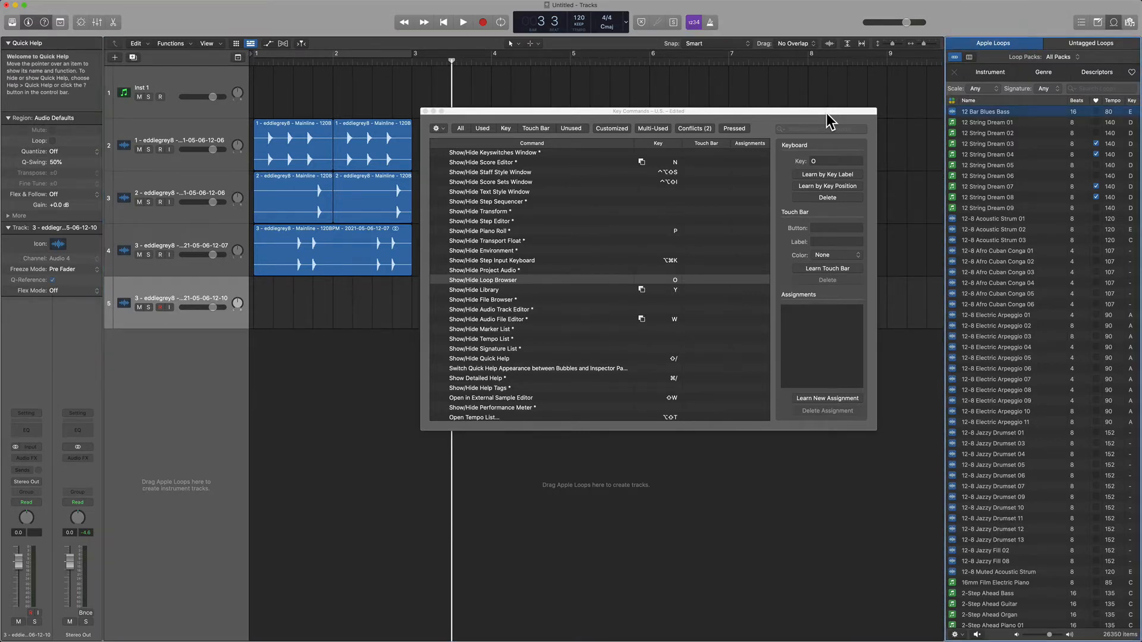
key(Down)
key(Down)
key(Down)
key(Down)
key(Down)
key(Down)
key(Down)
key(Down)
key(Down)
key(Down)
key(Down)
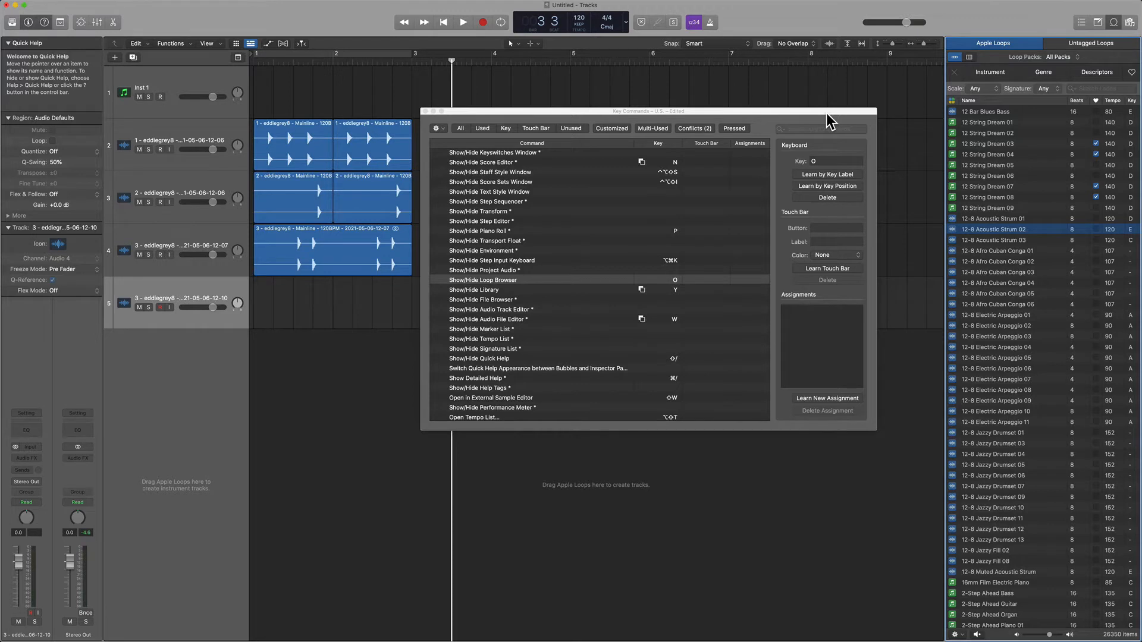
Return to the Key Commands window and locate the Preview command to examine its key assignment.
click(659, 241)
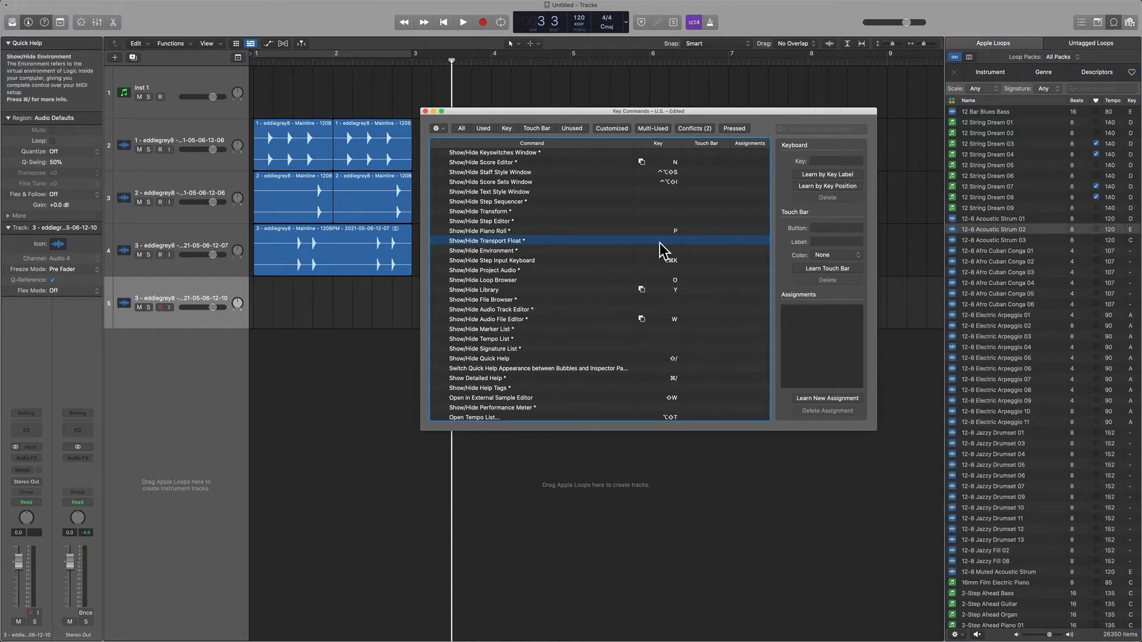
click(619, 231)
key(p)
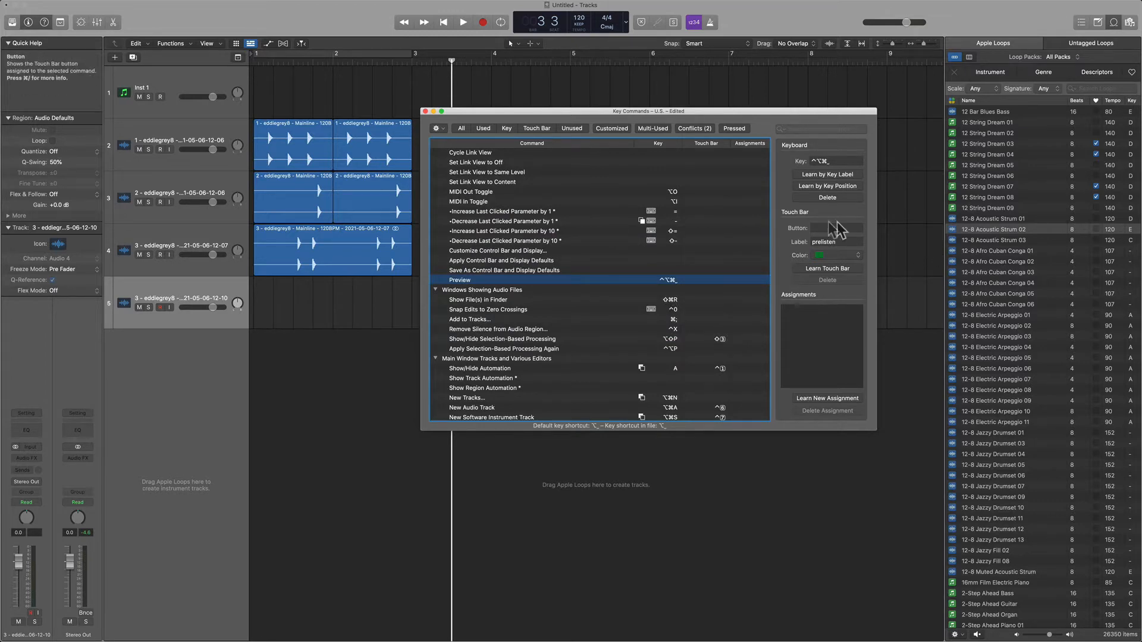
Preview the loop 12-8 Acoustic Strum 02 with its key command, and step down the list to 12-8 Afro Cuban Conga 03.
click(910, 151)
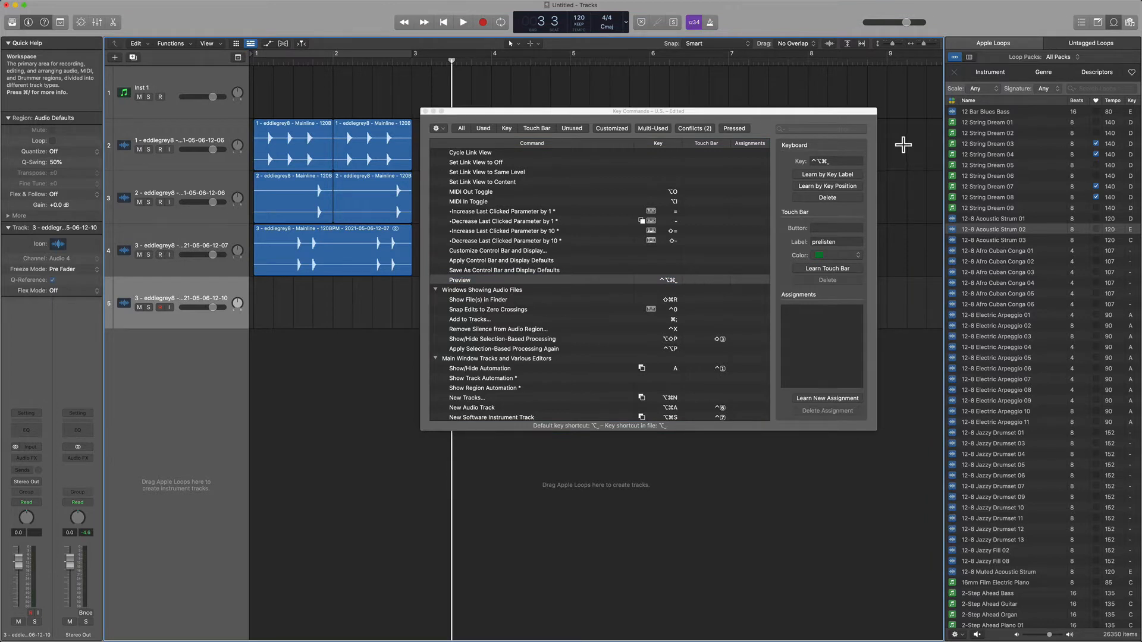
key(Tab)
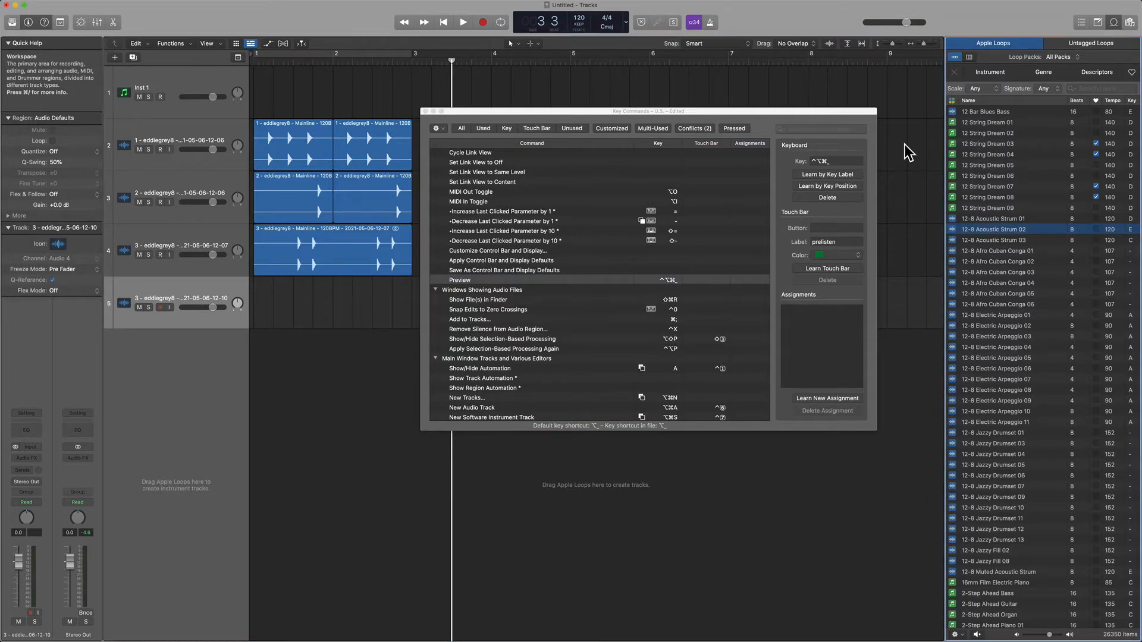
key(ctrl+alt+super+space)
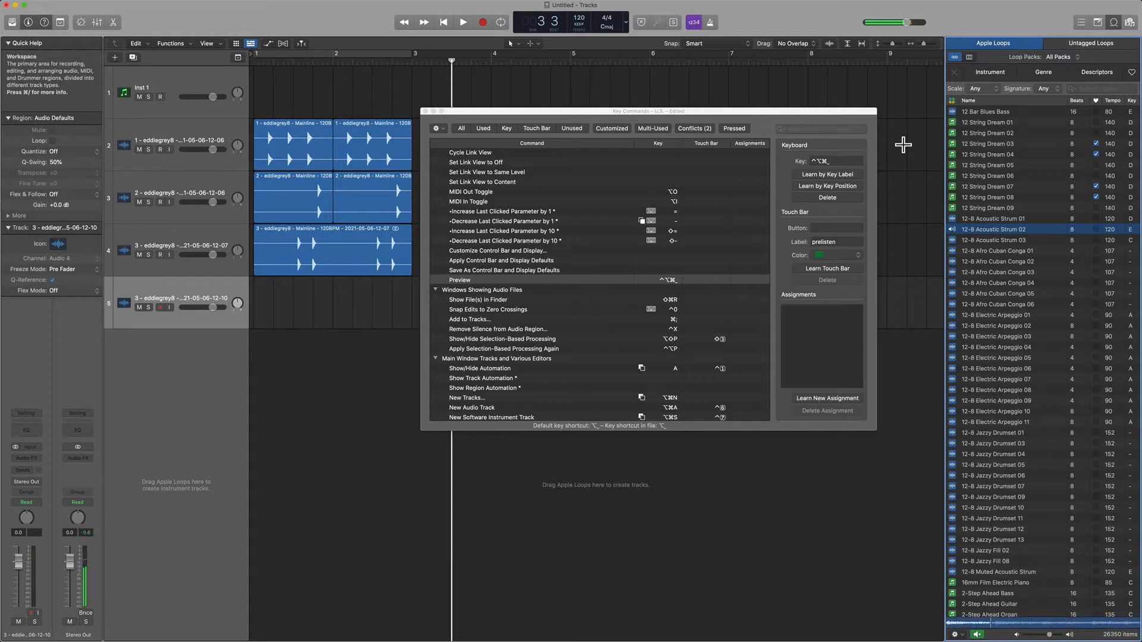
key(ctrl+alt+super+space)
key(Down)
key(Down)
key(Down)
key(Down)
key(Down)
key(Down)
key(Down)
key(Down)
key(Down)
key(Down)
key(Down)
key(Down)
key(Down)
key(Down)
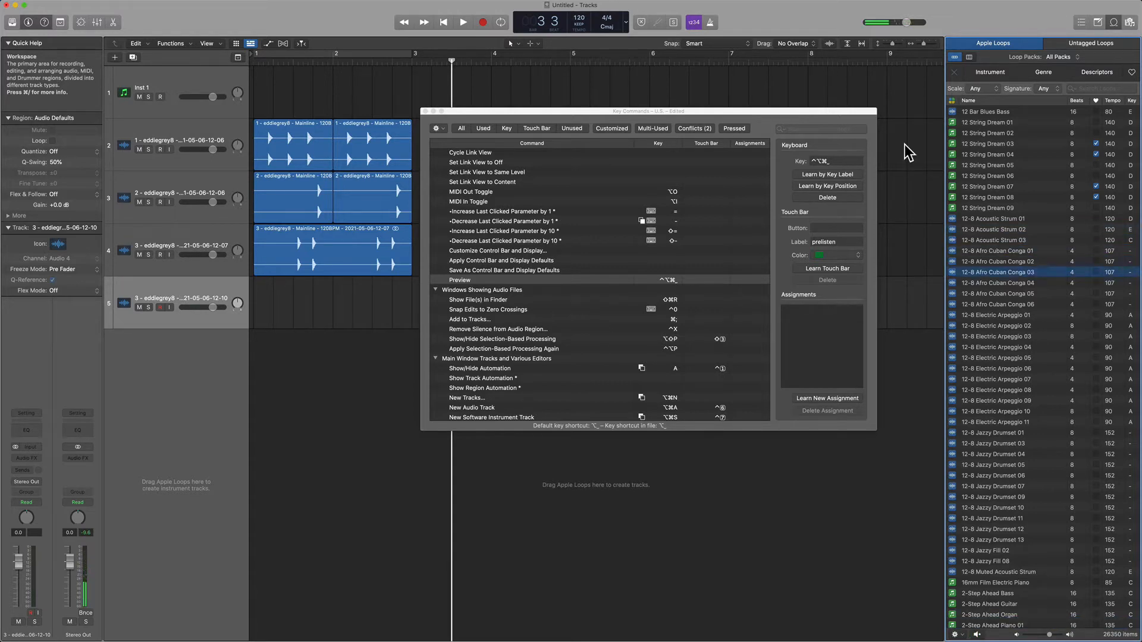
Step down the Apple Loops list to 16mm Film Electric Piano and stop its preview with the Preview key command.
key(Down)
key(Down)
key(Down)
key(Down)
key(Down)
key(Down)
key(Down)
key(Down)
key(Down)
key(Down)
key(Down)
key(Down)
key(Down)
key(Down)
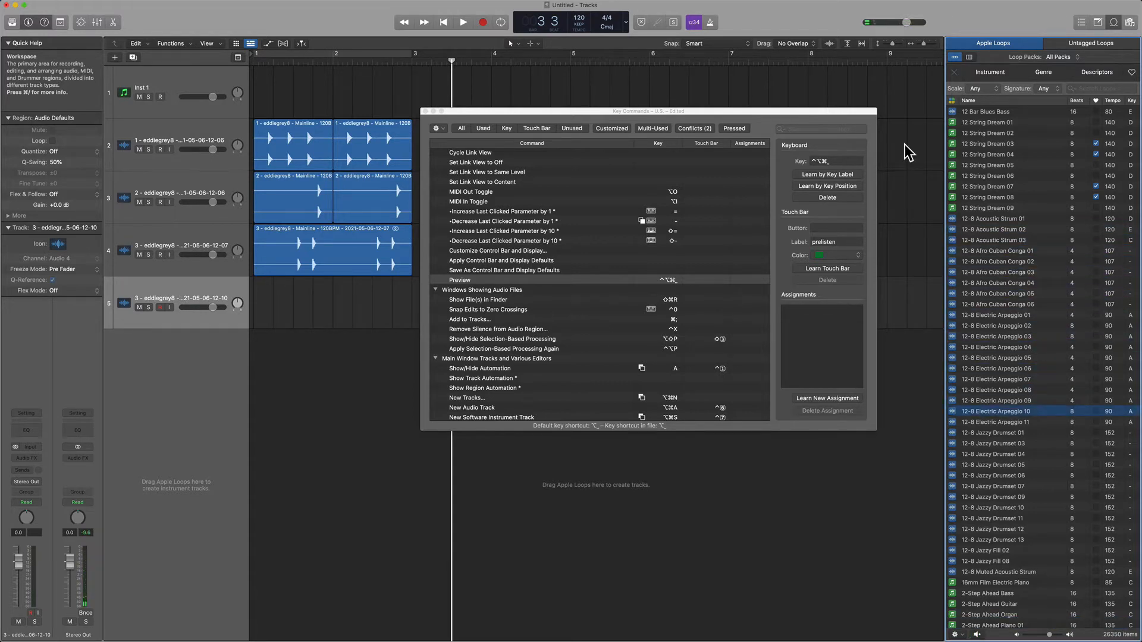
key(Down)
key(Down)
key(Down)
key(Down)
key(Down)
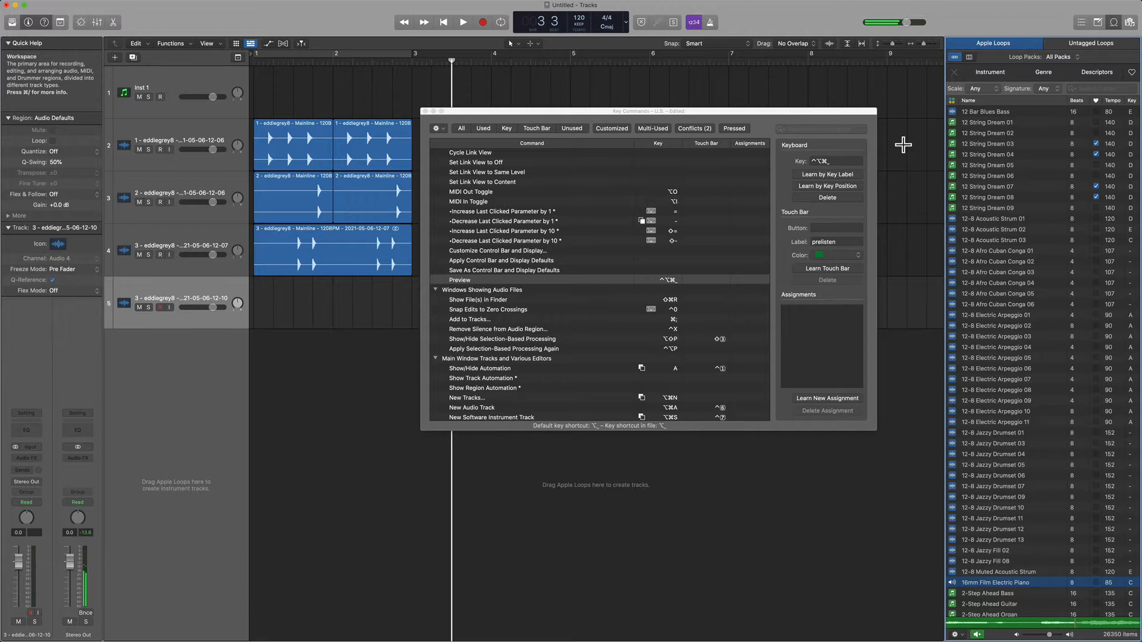
key(ctrl+alt+super+space)
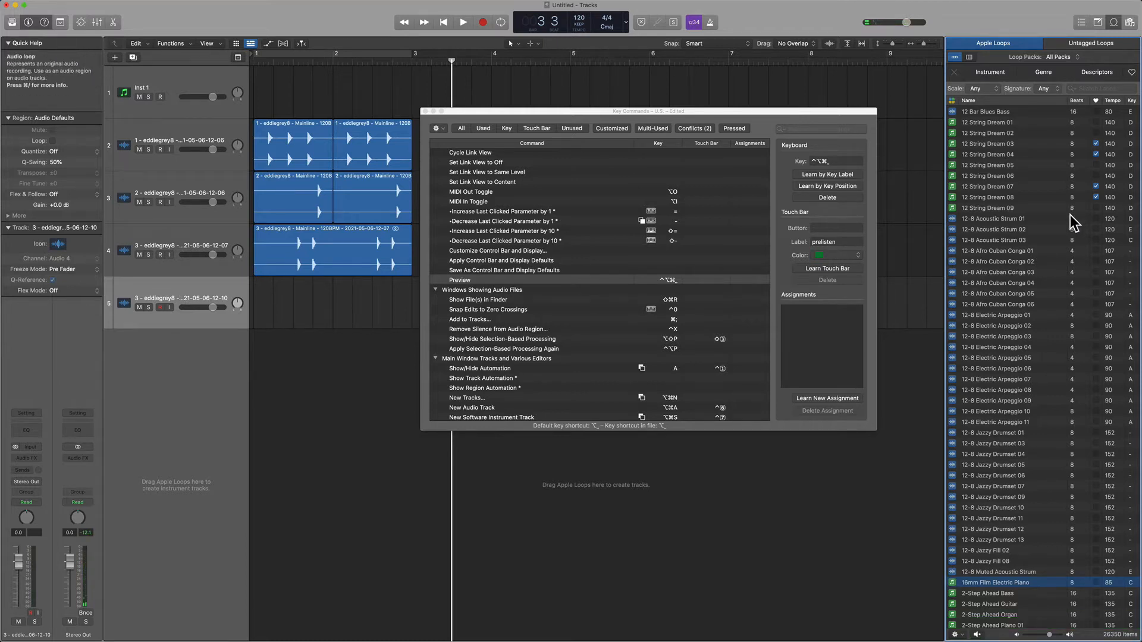
Search the key commands for "solo lock", select Set Solo Lock Mode to examine its assignment, and close the Key Commands window.
click(841, 161)
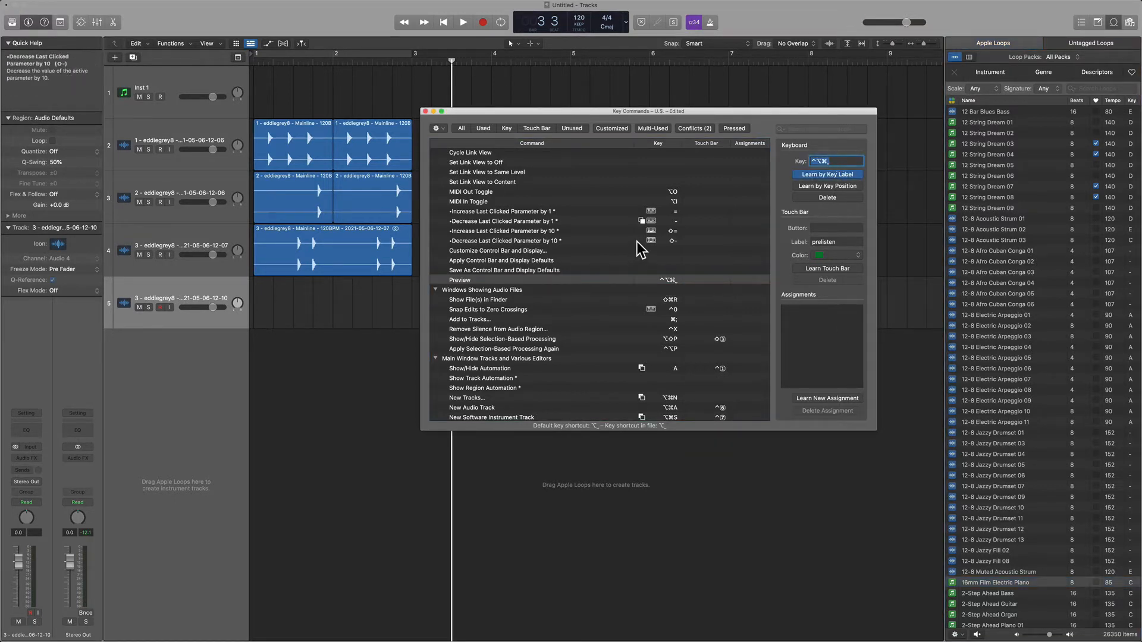
click(801, 130)
text(solo lock)
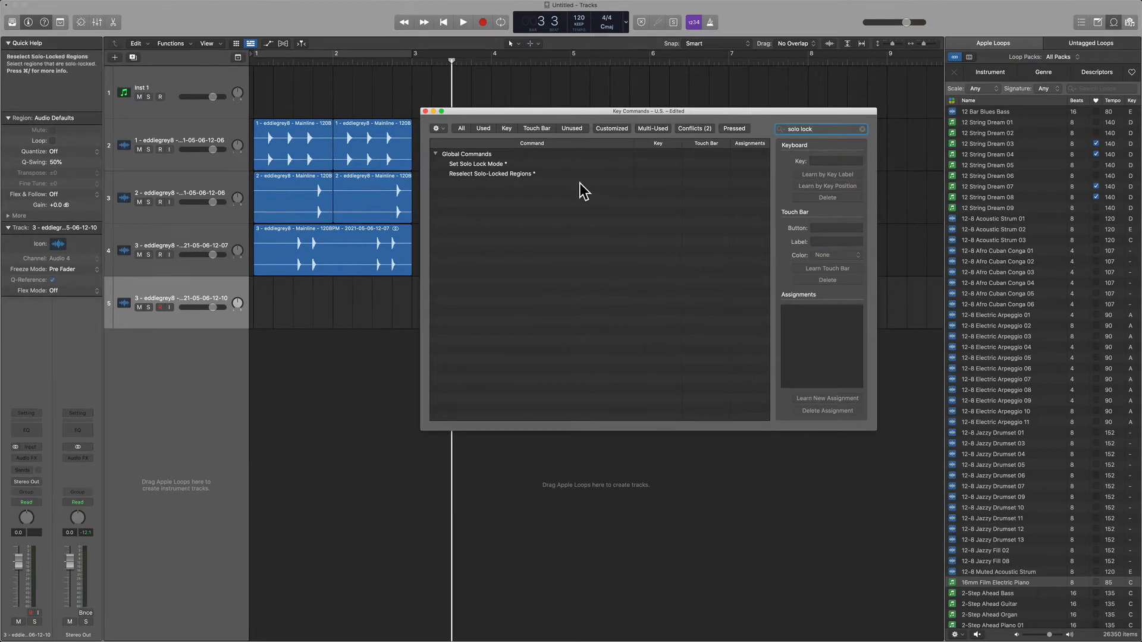
click(527, 165)
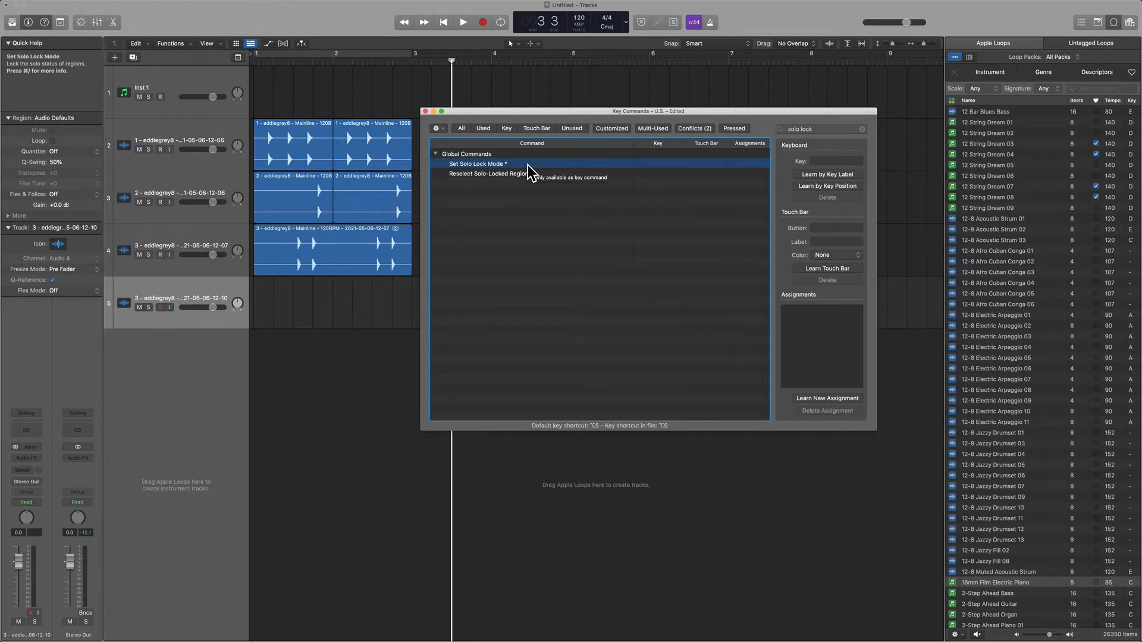
click(424, 112)
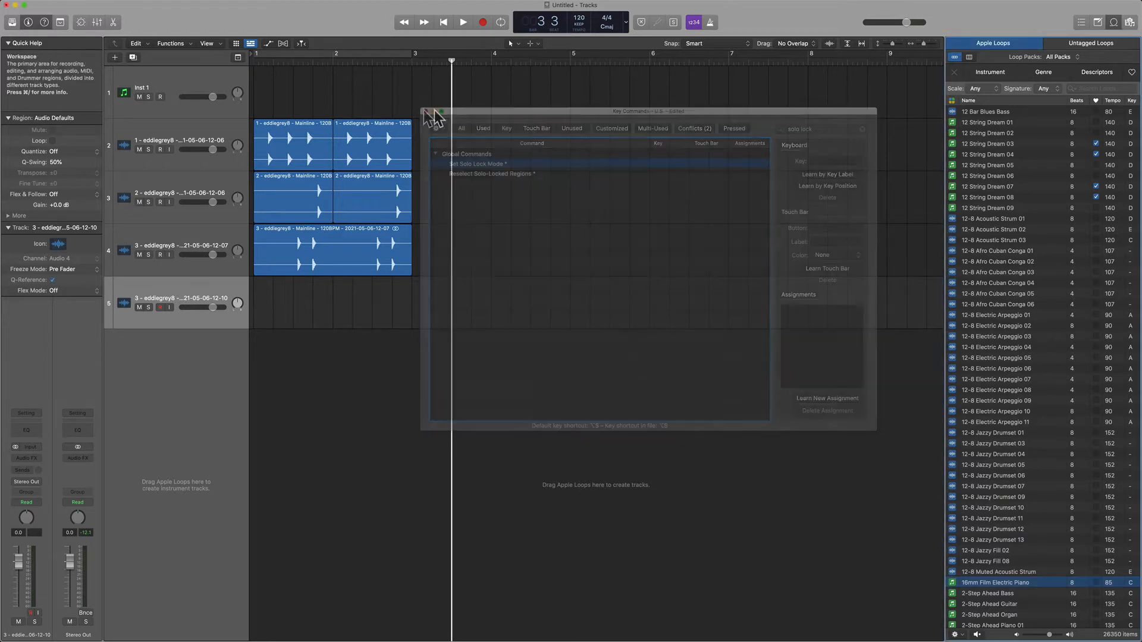
Examine the Solo option in the control bar customization settings and close them without changes.
right_click(806, 22)
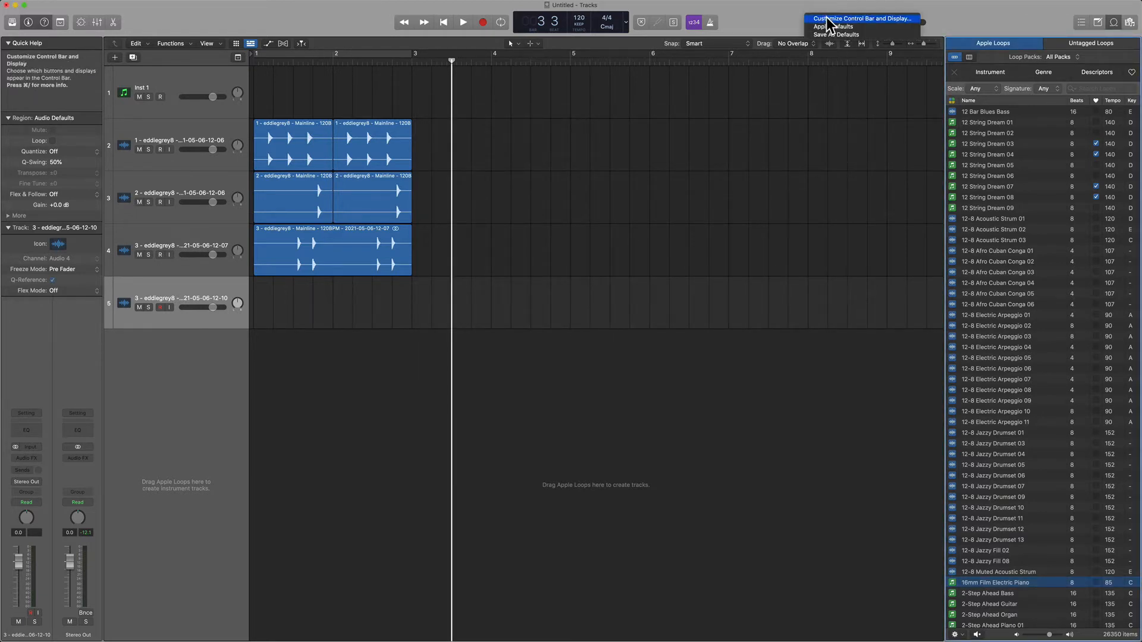
click(830, 19)
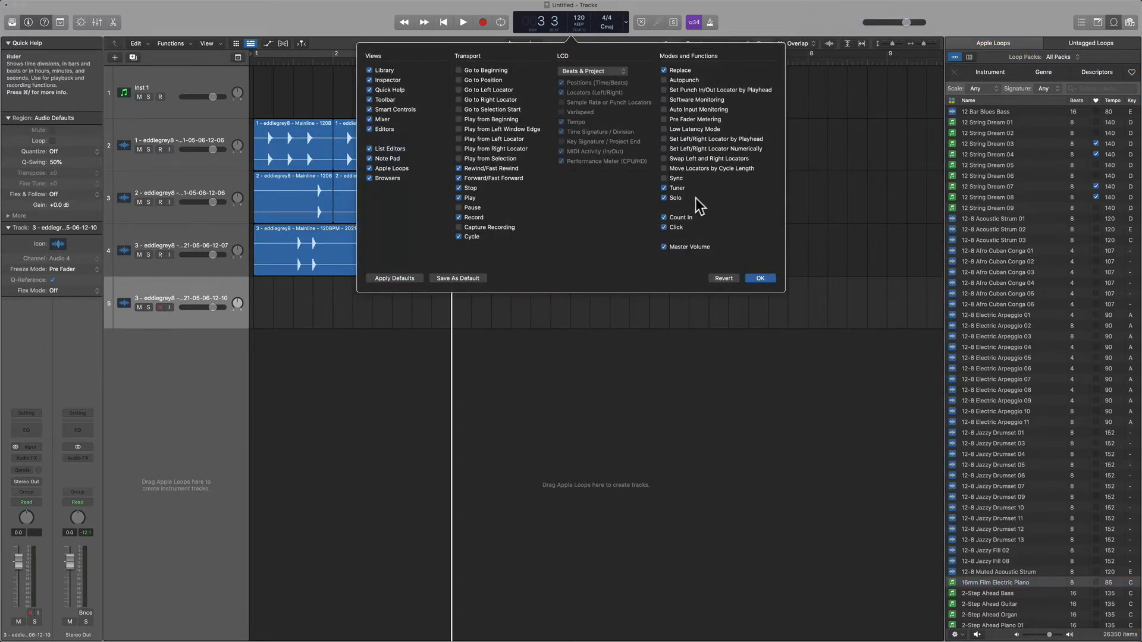
click(737, 30)
Enable Solo mode with its lock, try selecting regions on different tracks, and turn Solo mode off.
click(674, 22)
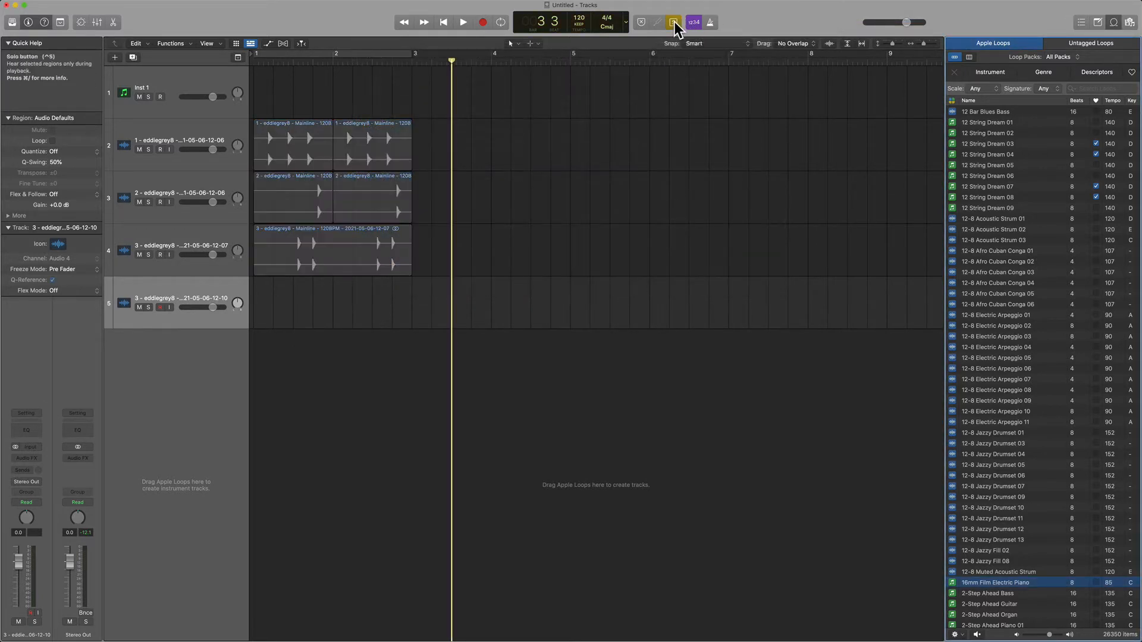
click(583, 302)
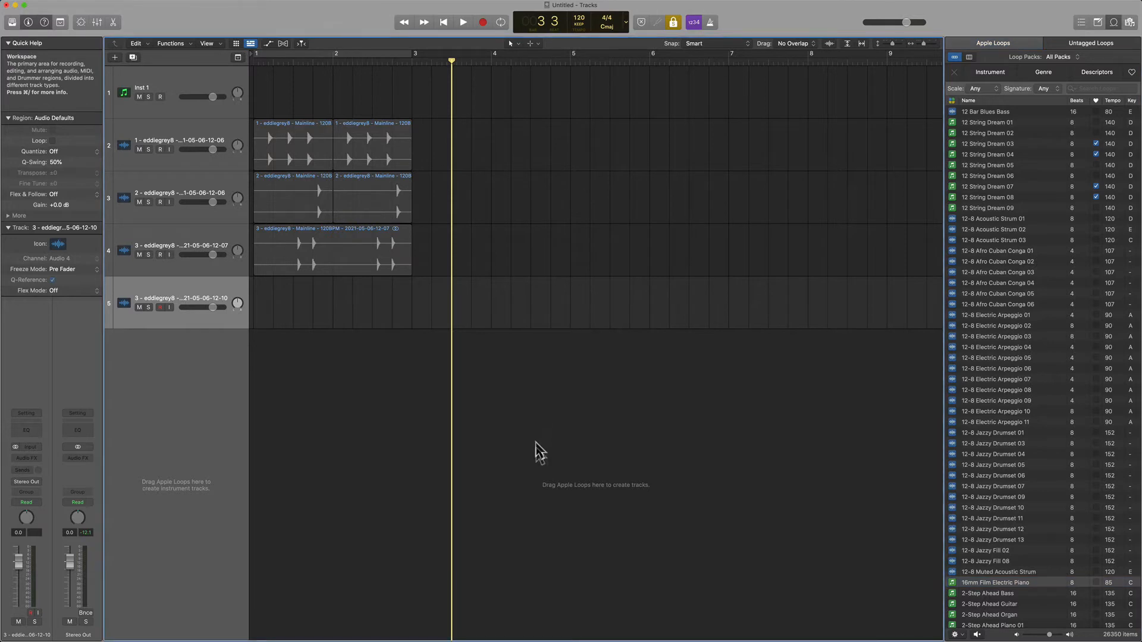
click(327, 247)
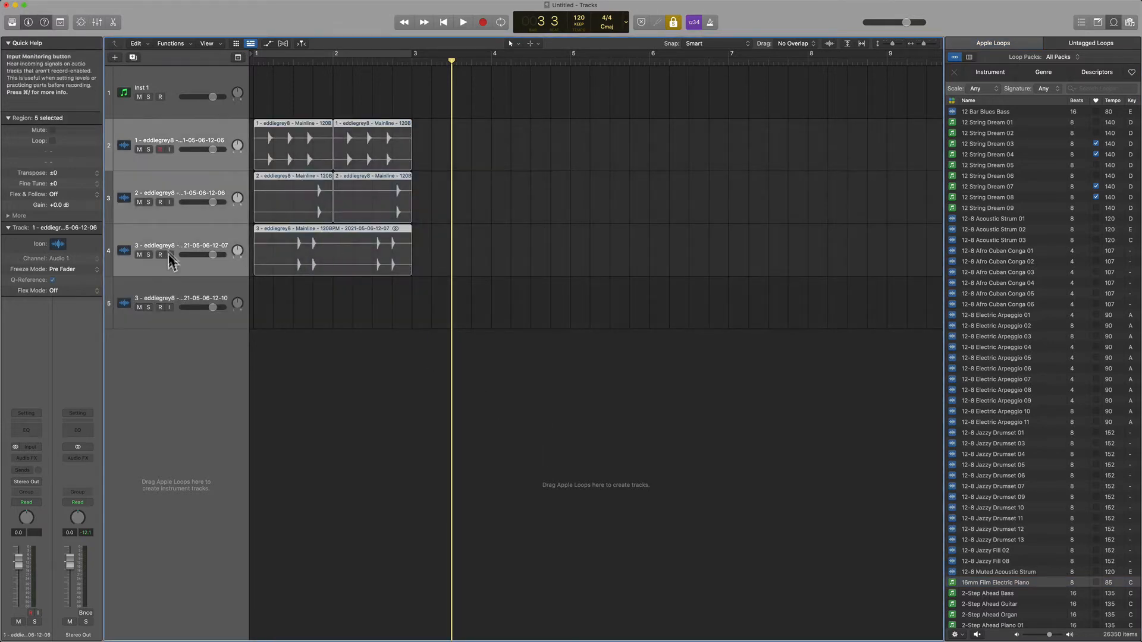
click(139, 254)
click(139, 254)
click(311, 219)
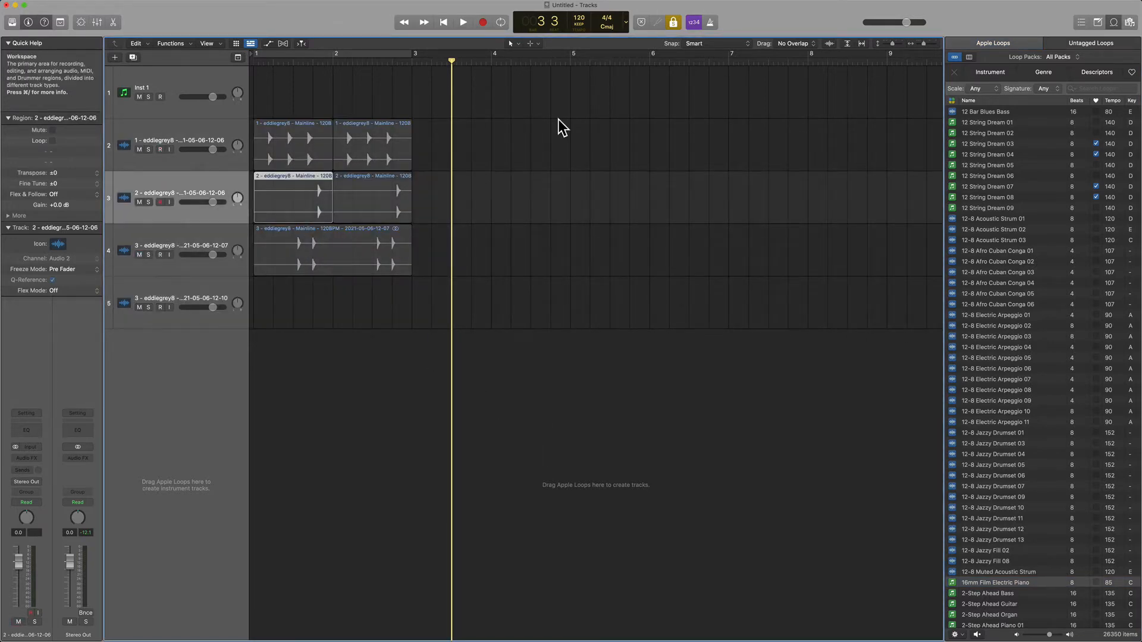
click(675, 23)
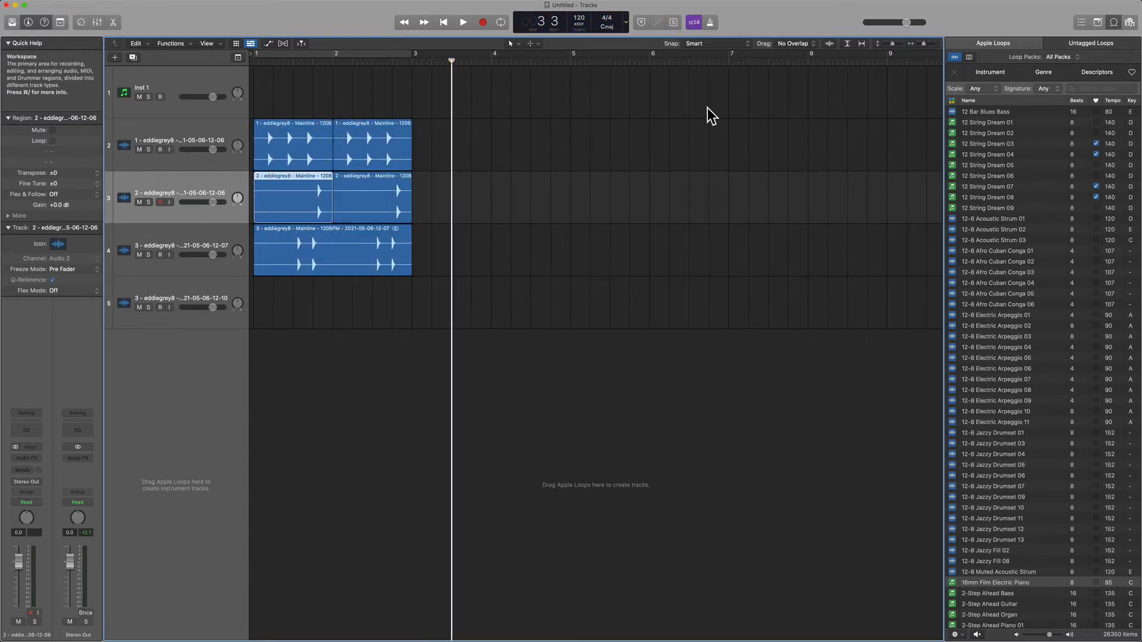
Set the control bar LCD to Custom, showing Sample Rate or Punch Locators, Varispeed and Key Signature / Project End, and hiding Locators.
right_click(759, 14)
click(783, 16)
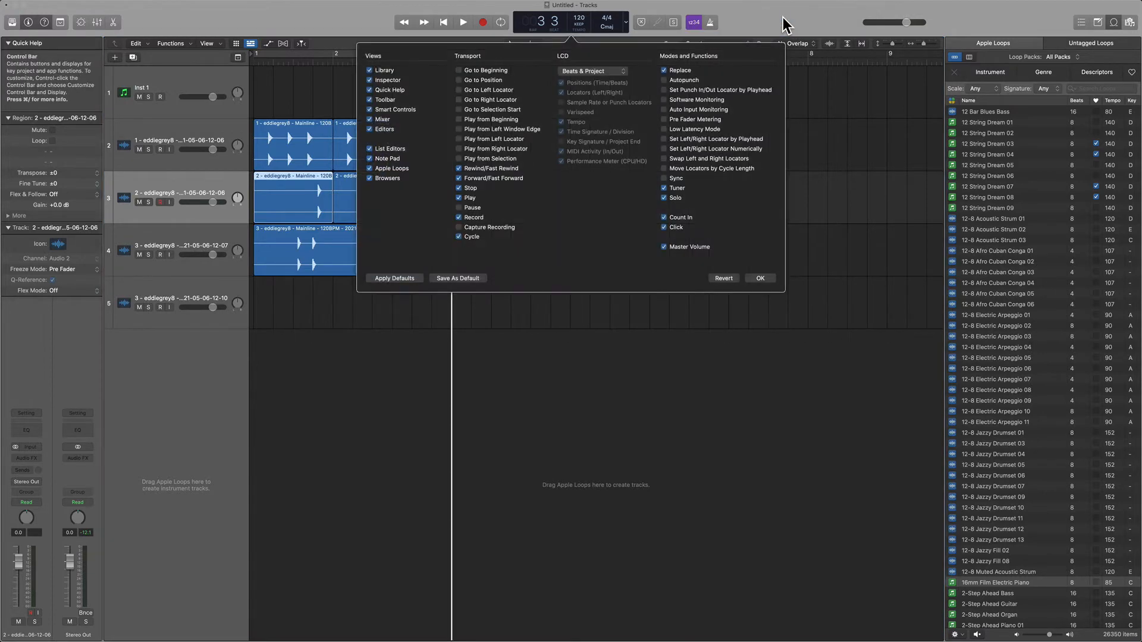
click(608, 72)
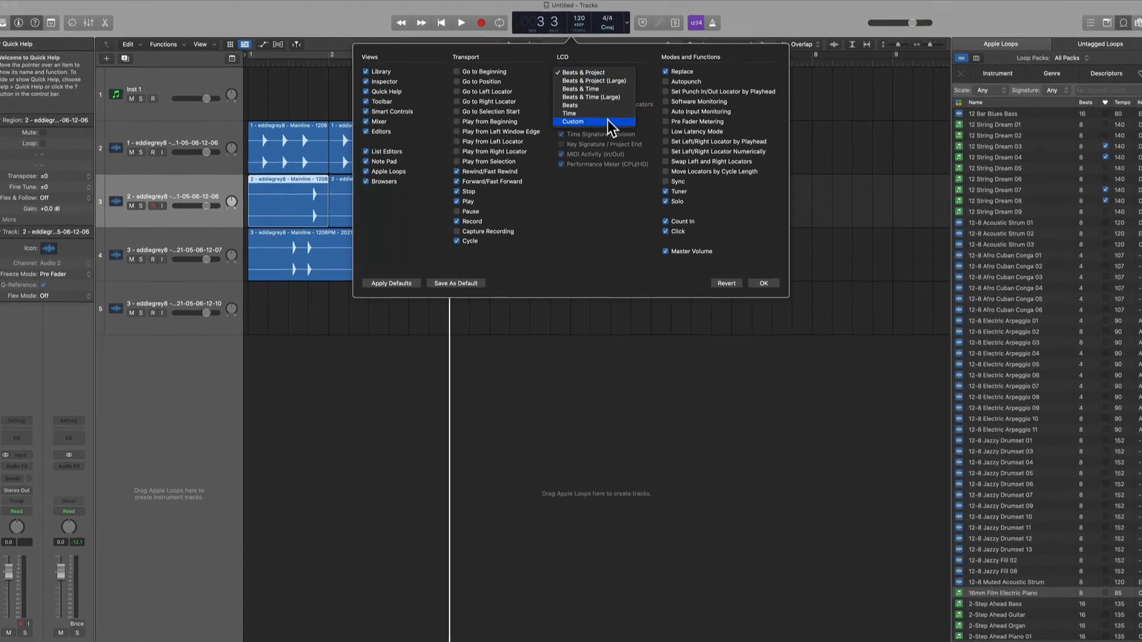
click(605, 121)
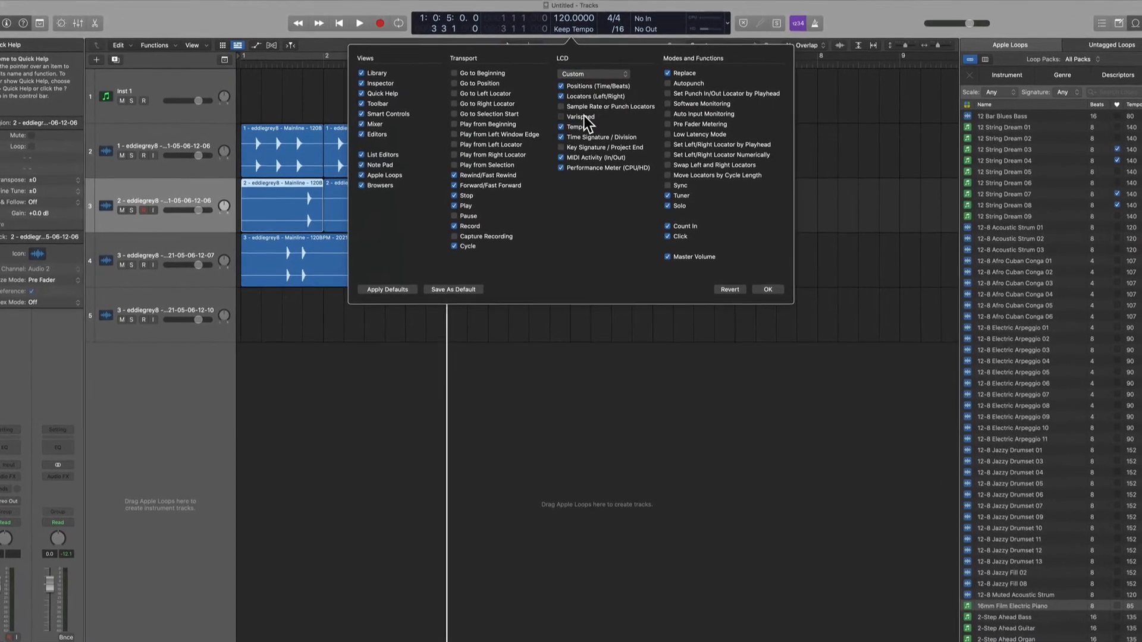
click(585, 108)
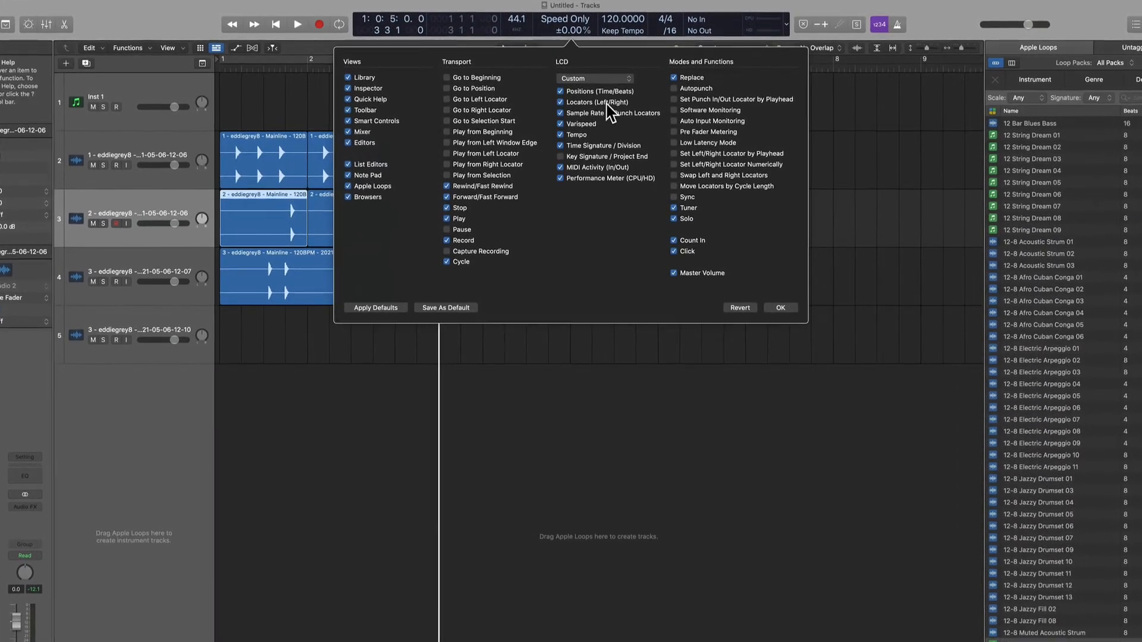
click(585, 104)
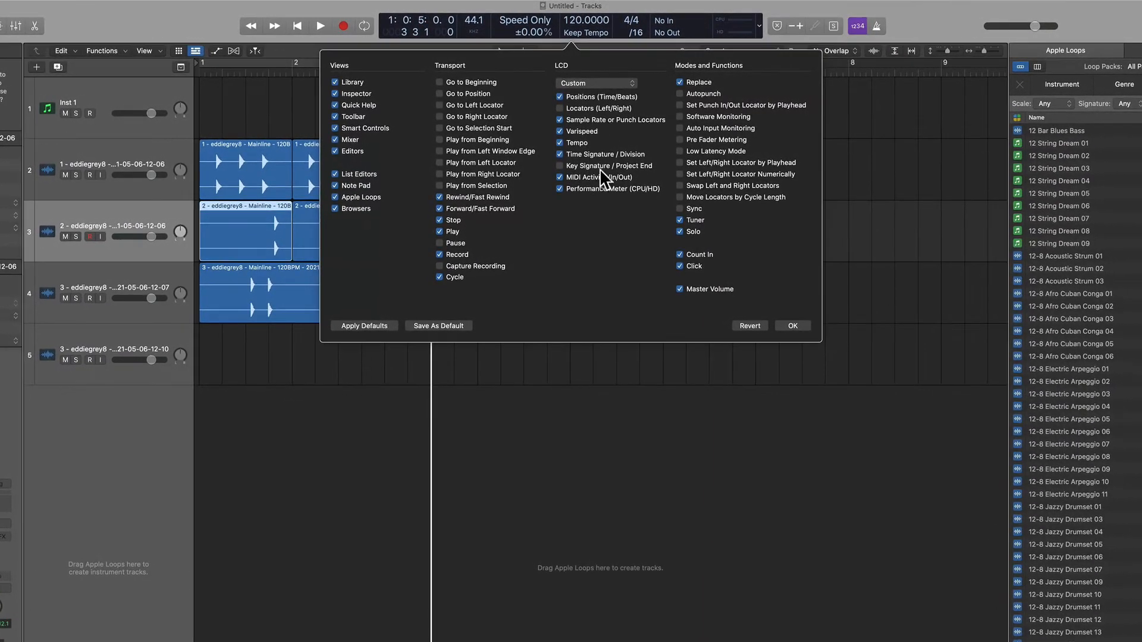
click(600, 168)
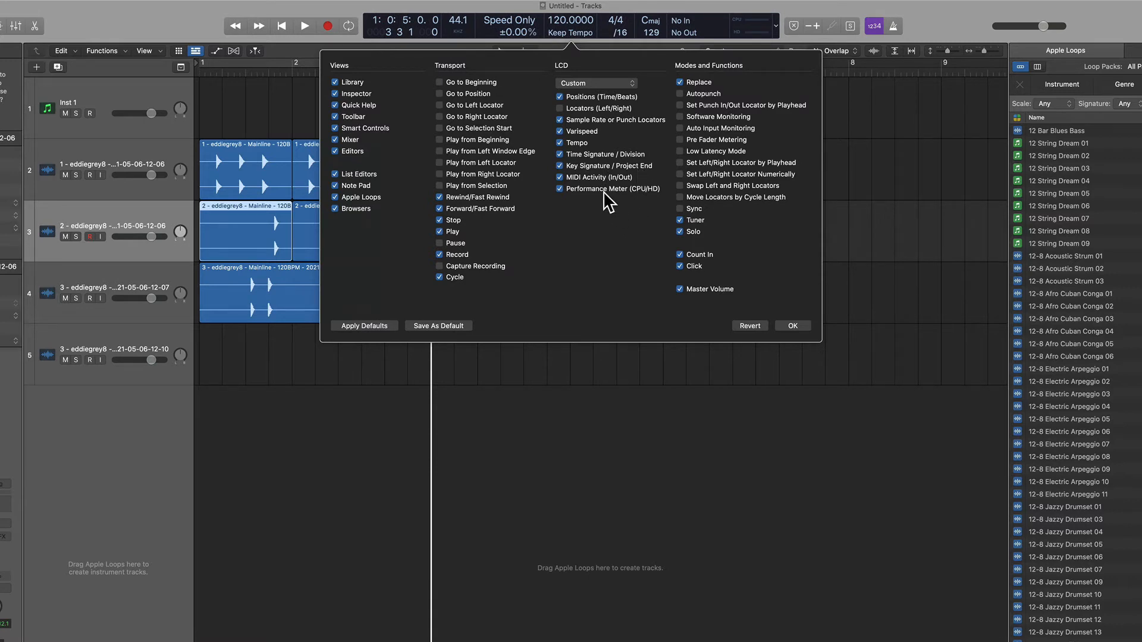
Remove Replace from the control bar modes and add Autopunch, Software Monitoring, Pre Fader Metering and Low Latency Mode.
click(693, 82)
click(698, 94)
click(715, 116)
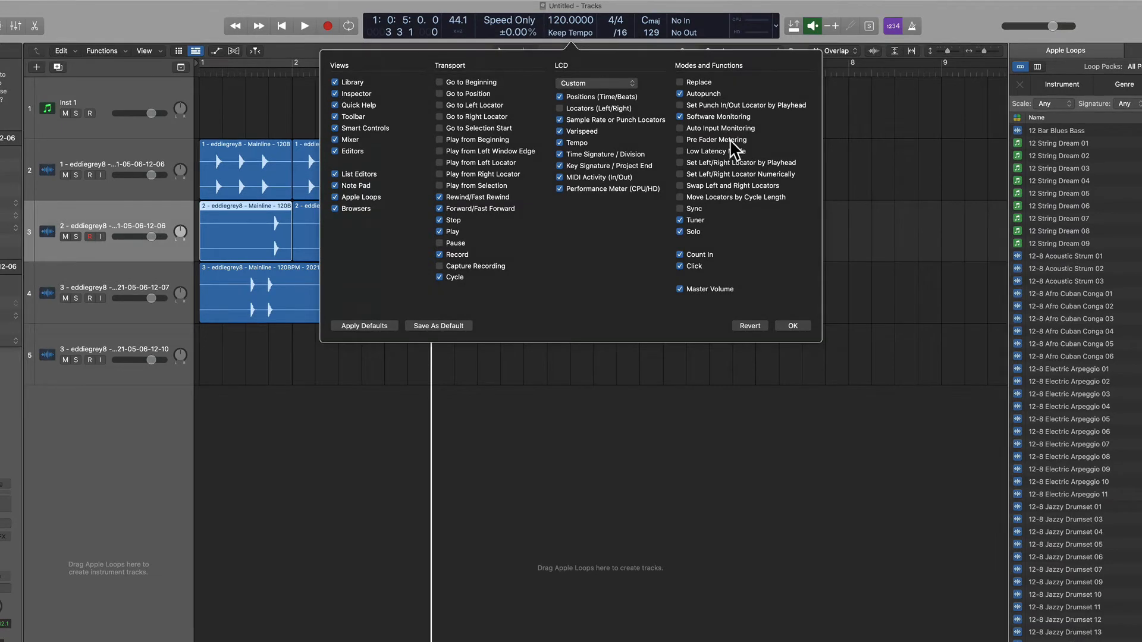
click(729, 138)
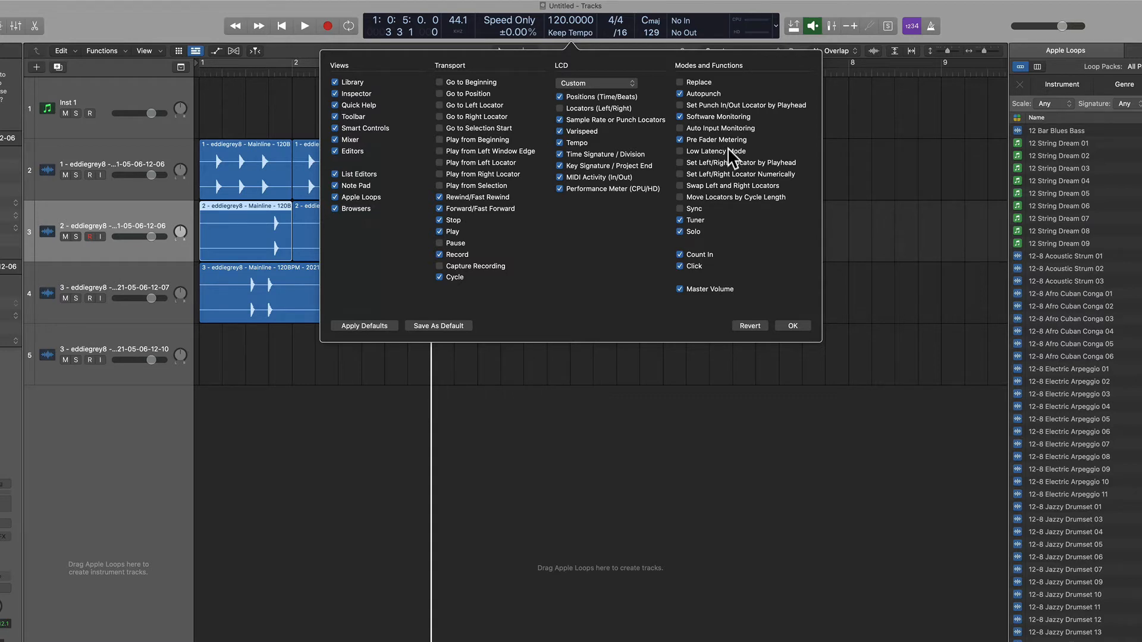
click(721, 150)
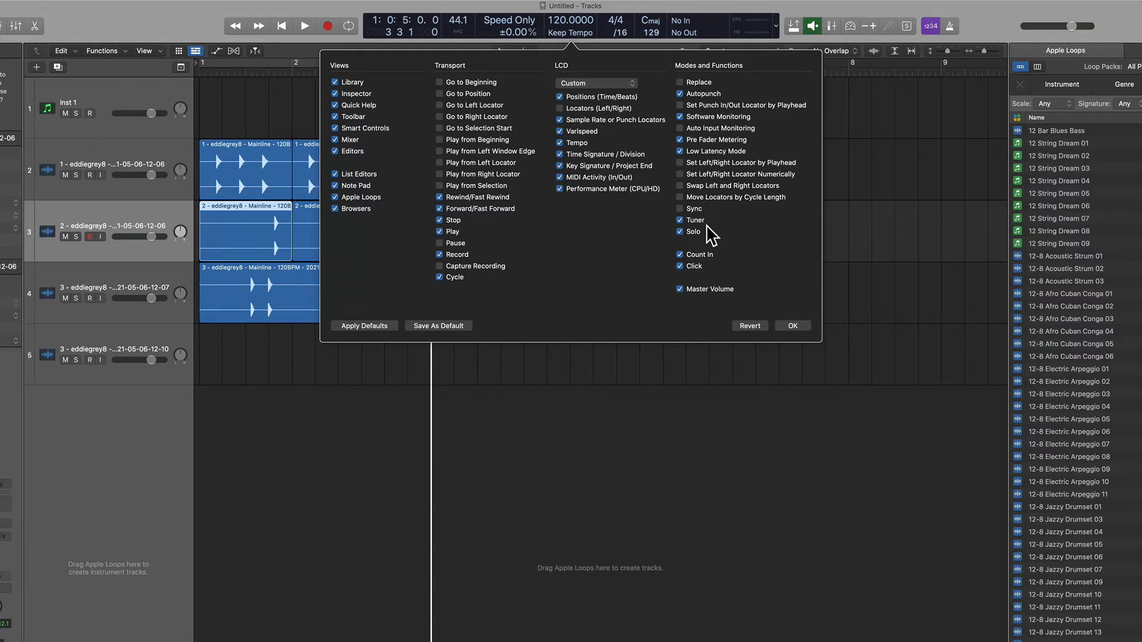
Hide Master Volume in the control bar, add Capture Recording to the transport, and confirm the customization.
click(712, 290)
click(473, 268)
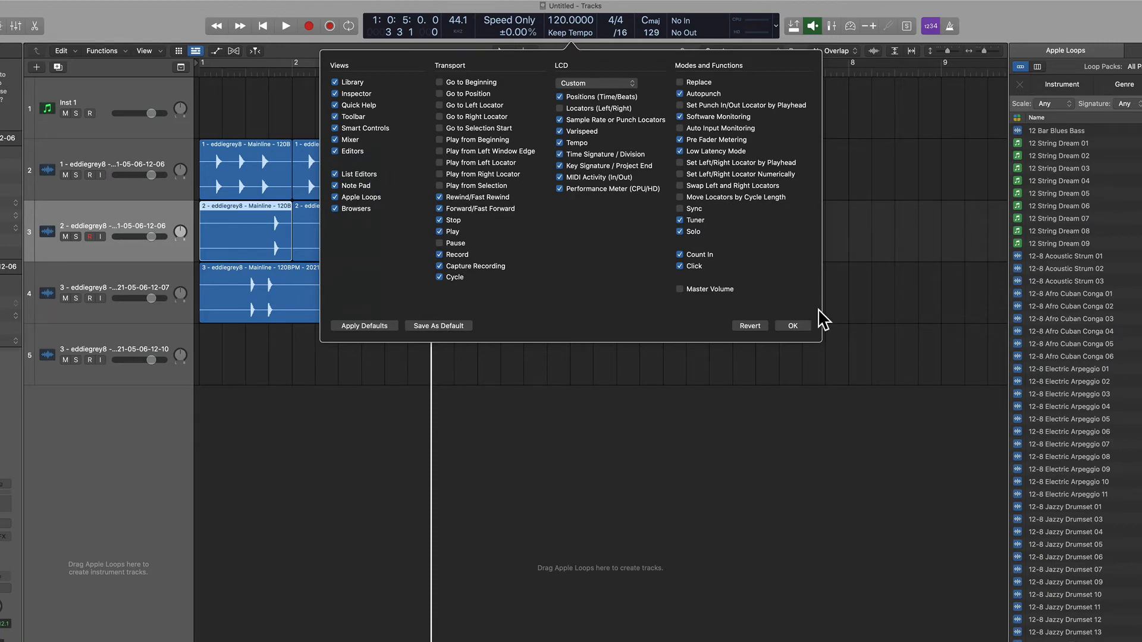
click(795, 326)
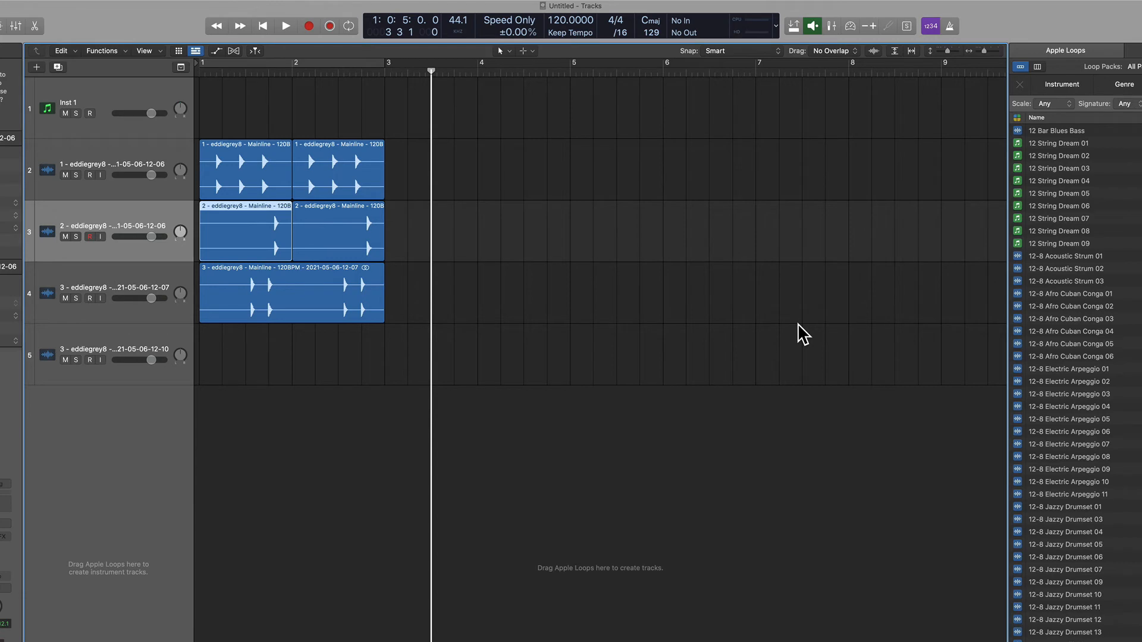
Configure the track headers to show the On/Off and Protect buttons, Groove Track and Track Alternatives.
click(99, 216)
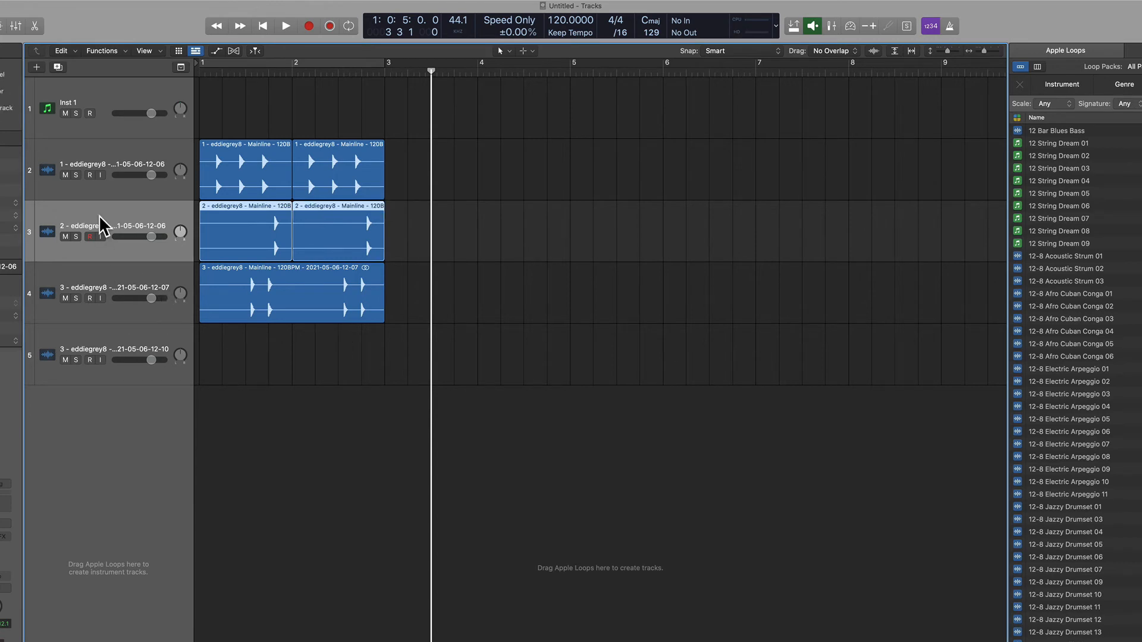
key(alt+t)
key(alt+t)
key(alt+t)
click(221, 280)
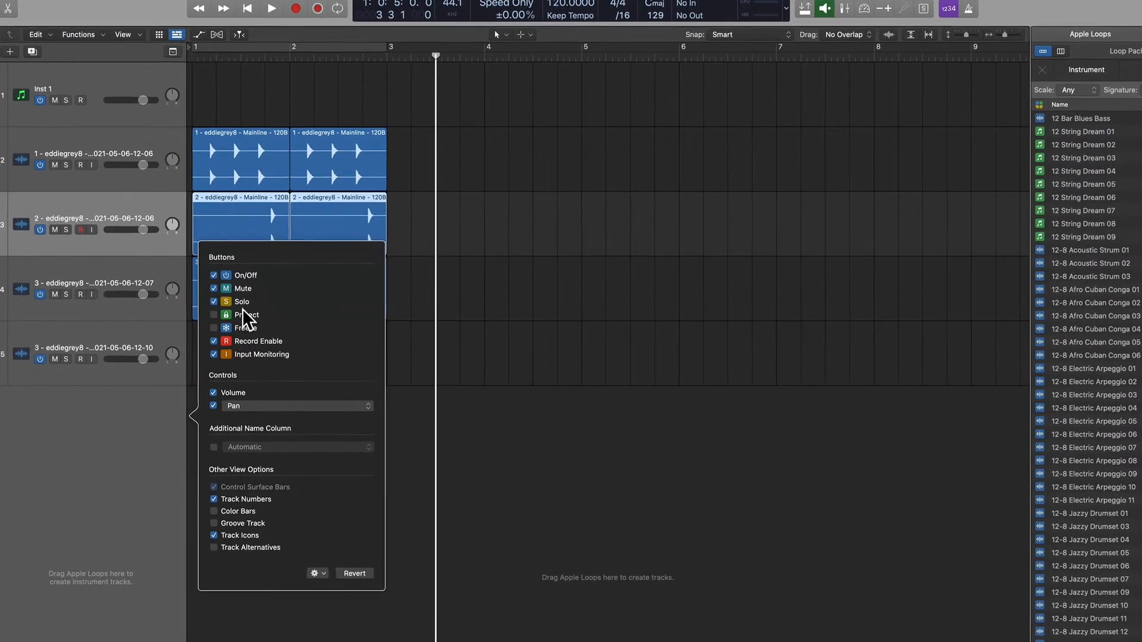
click(243, 312)
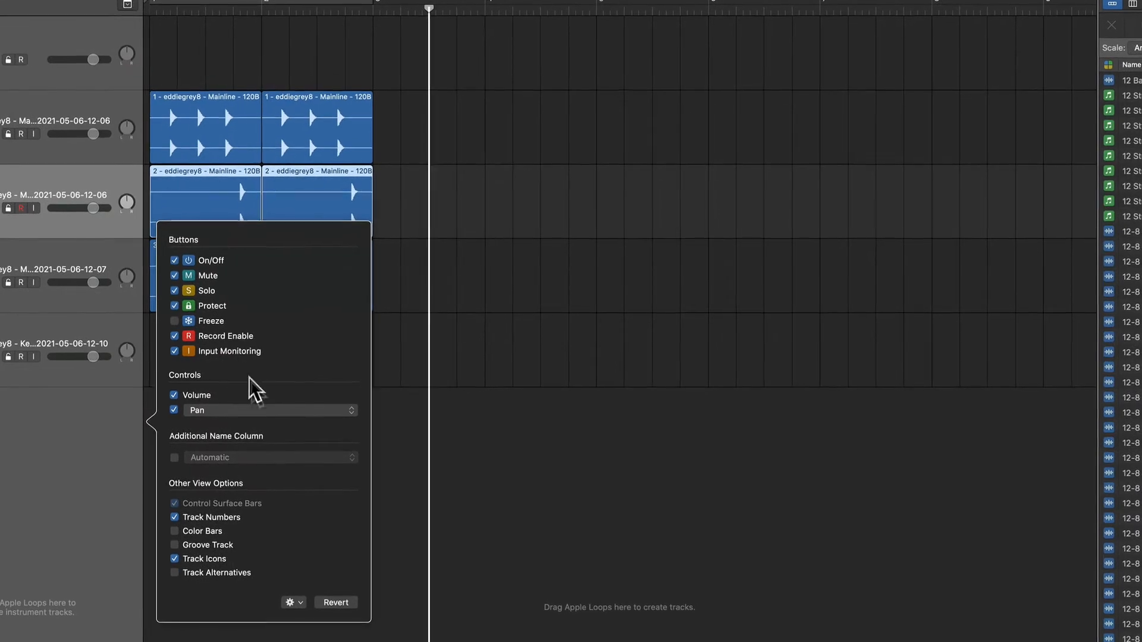
click(205, 545)
click(215, 573)
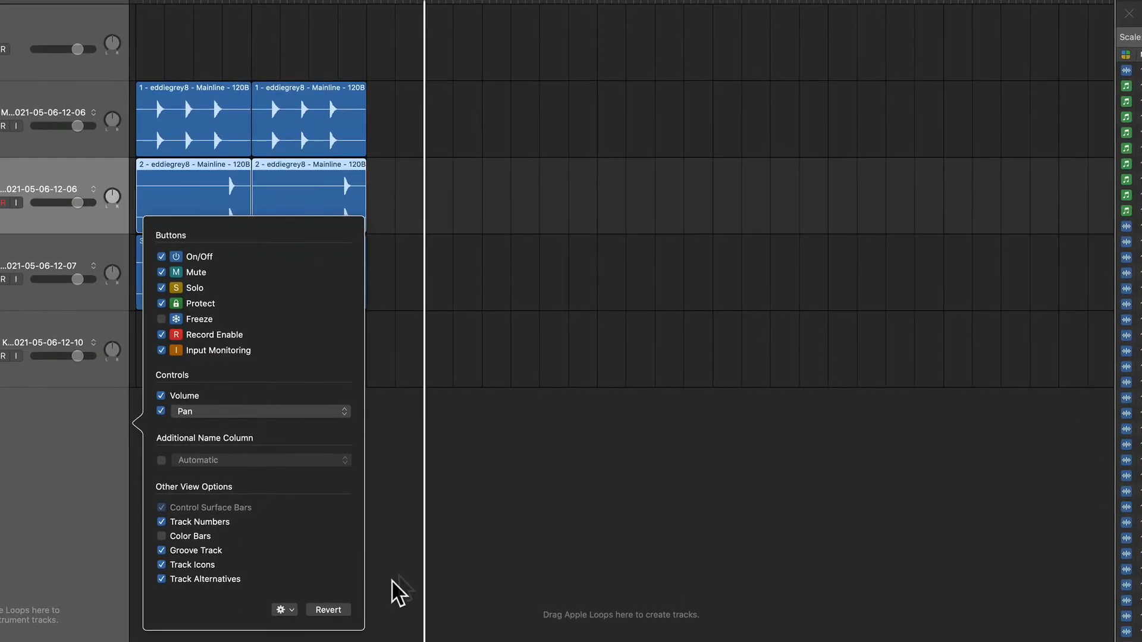
click(486, 511)
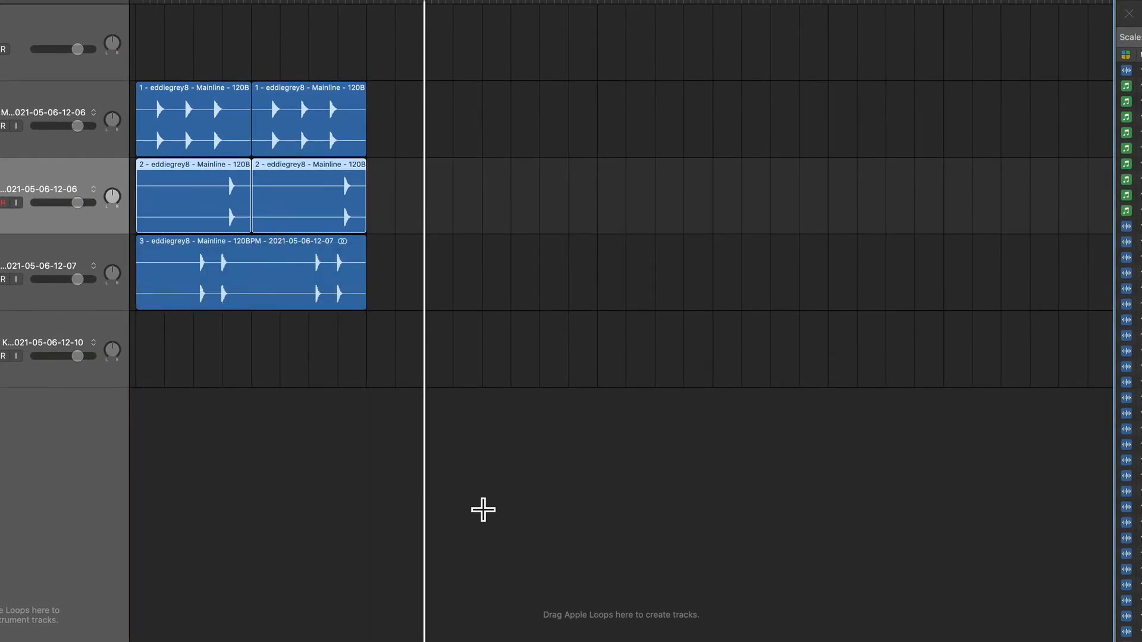
Disable the Score additional option in the Advanced preferences and close the preferences.
key(super+comma)
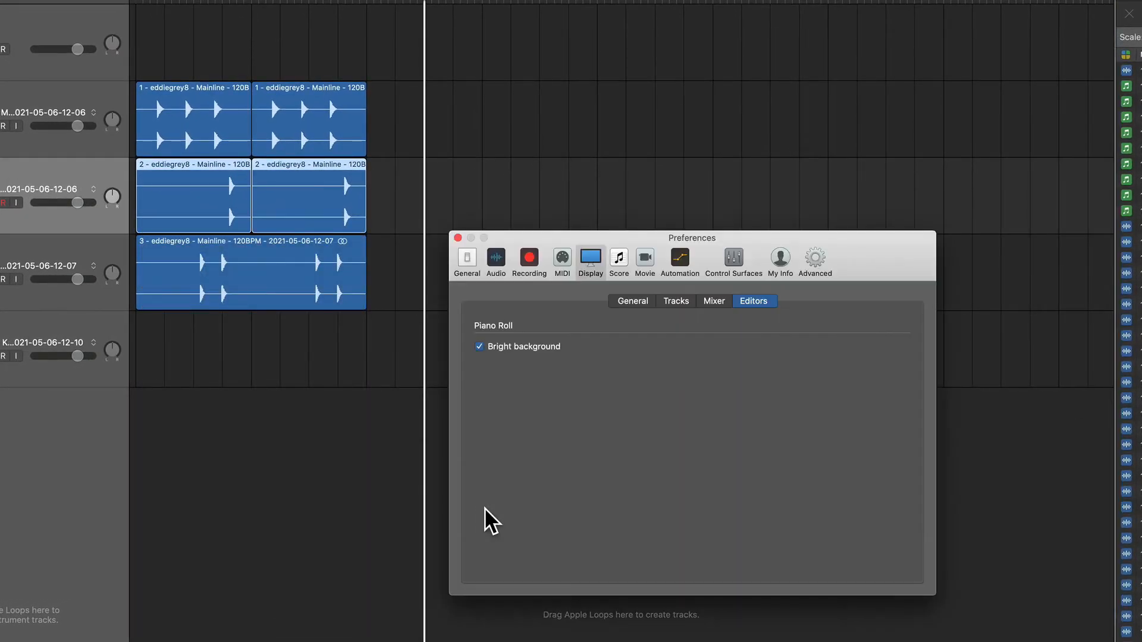
click(812, 258)
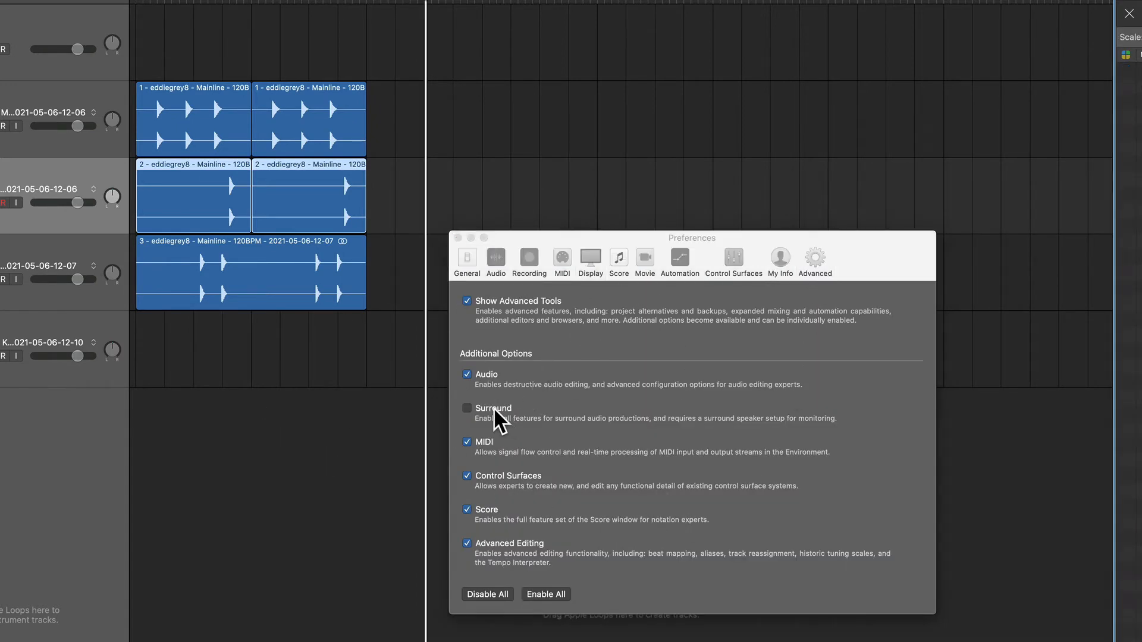
click(484, 512)
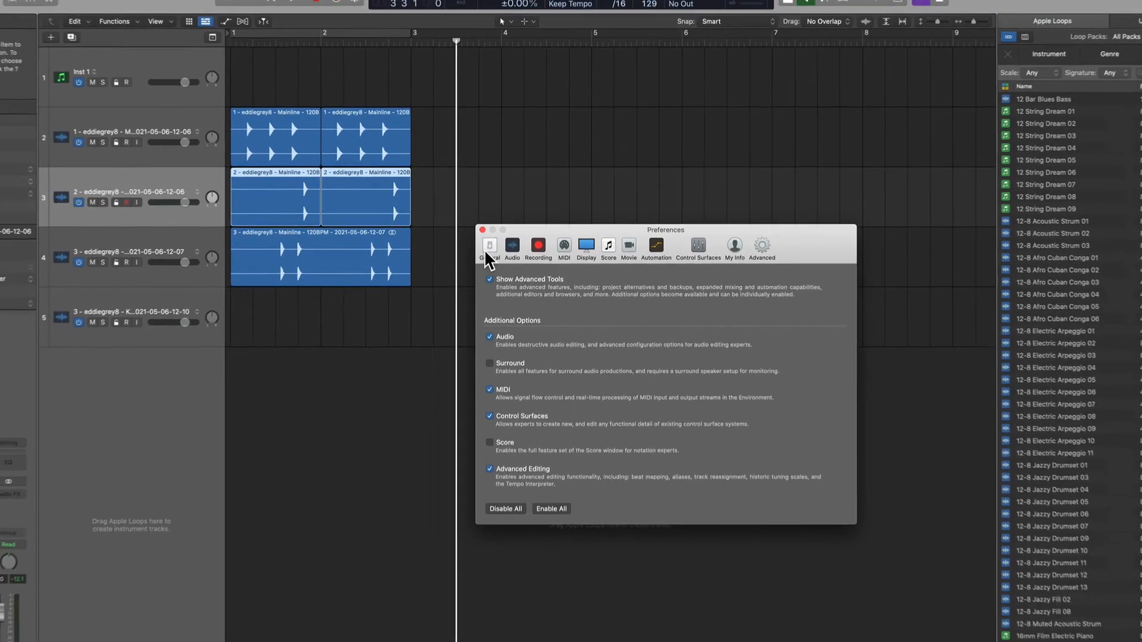
click(482, 229)
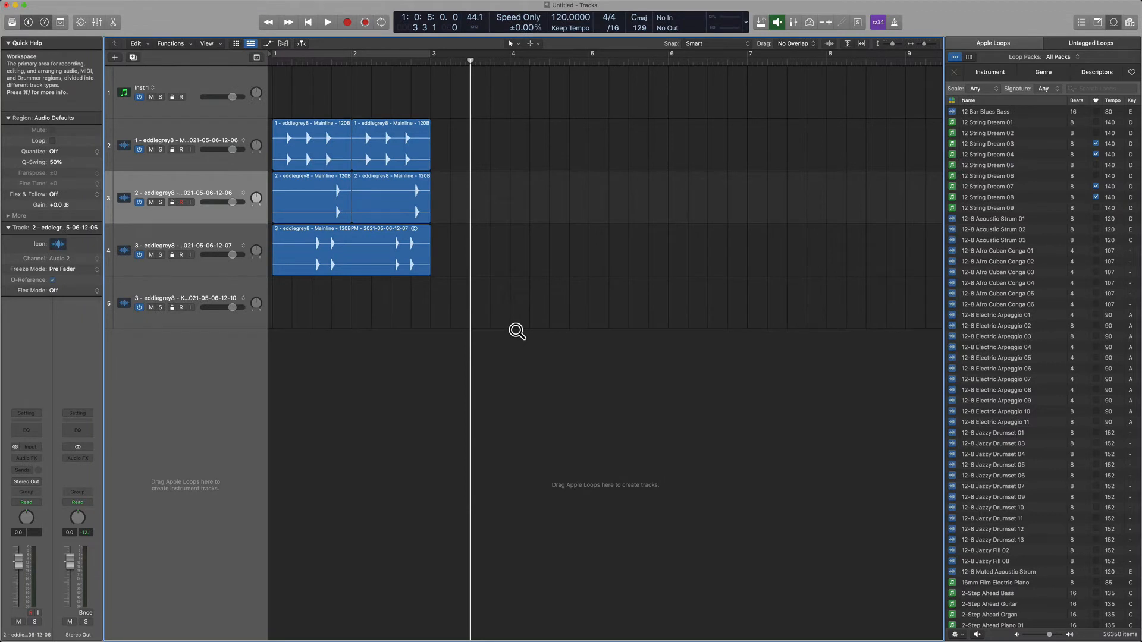
Open the Key Commands window and search for "plug-in" commands, showing the start of the list.
key(alt+k)
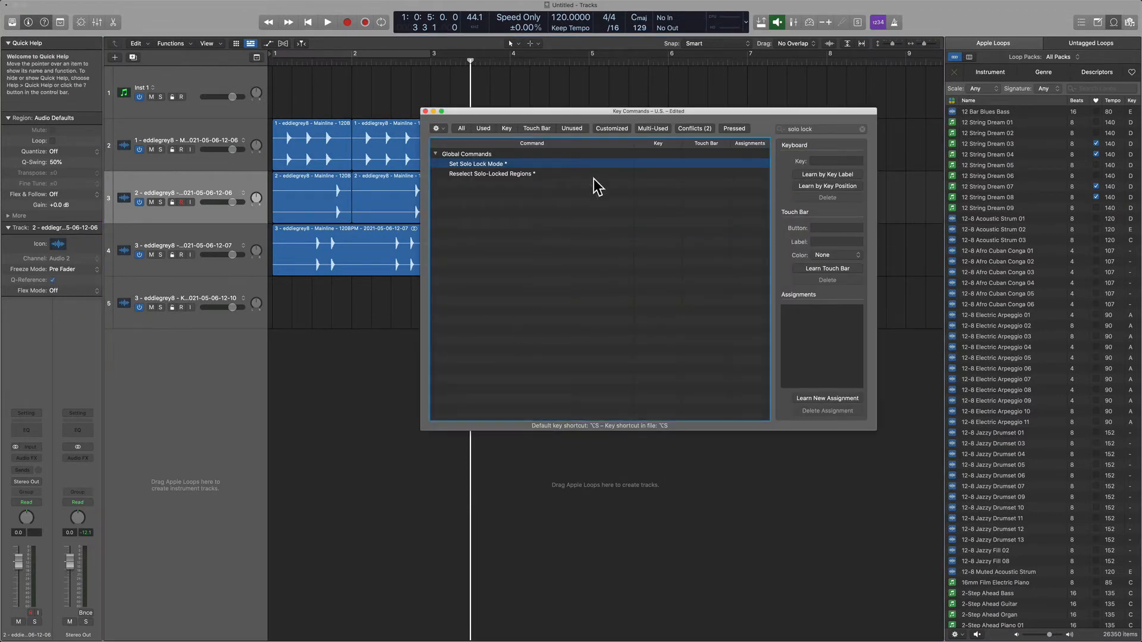
click(862, 129)
text(pl)
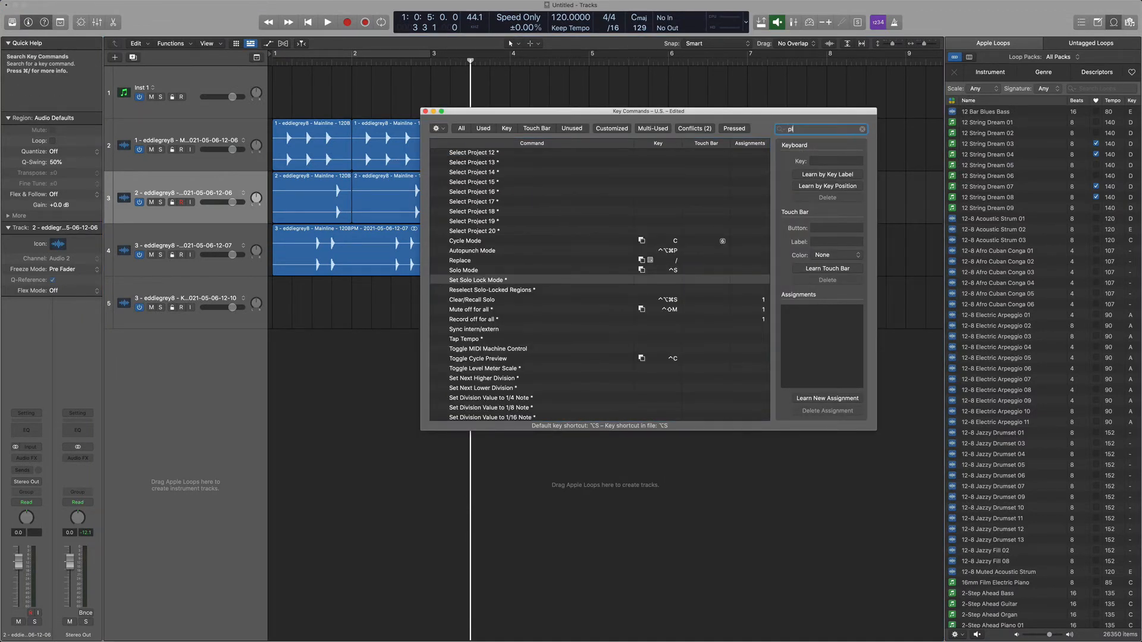
text(ug-in)
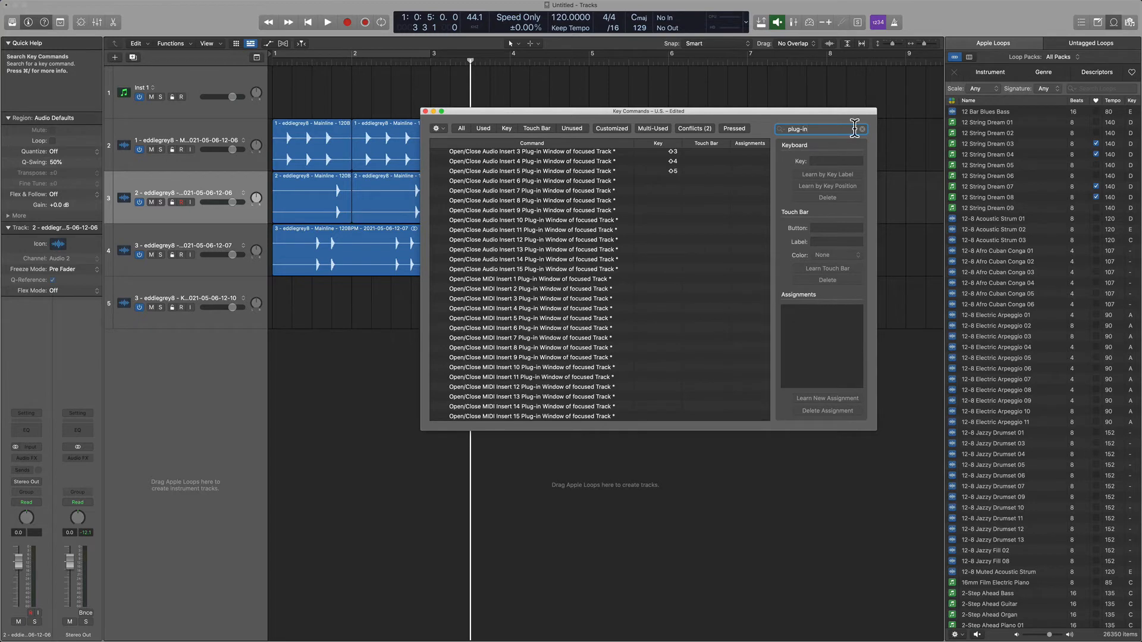
scroll(705, 204, up, 5)
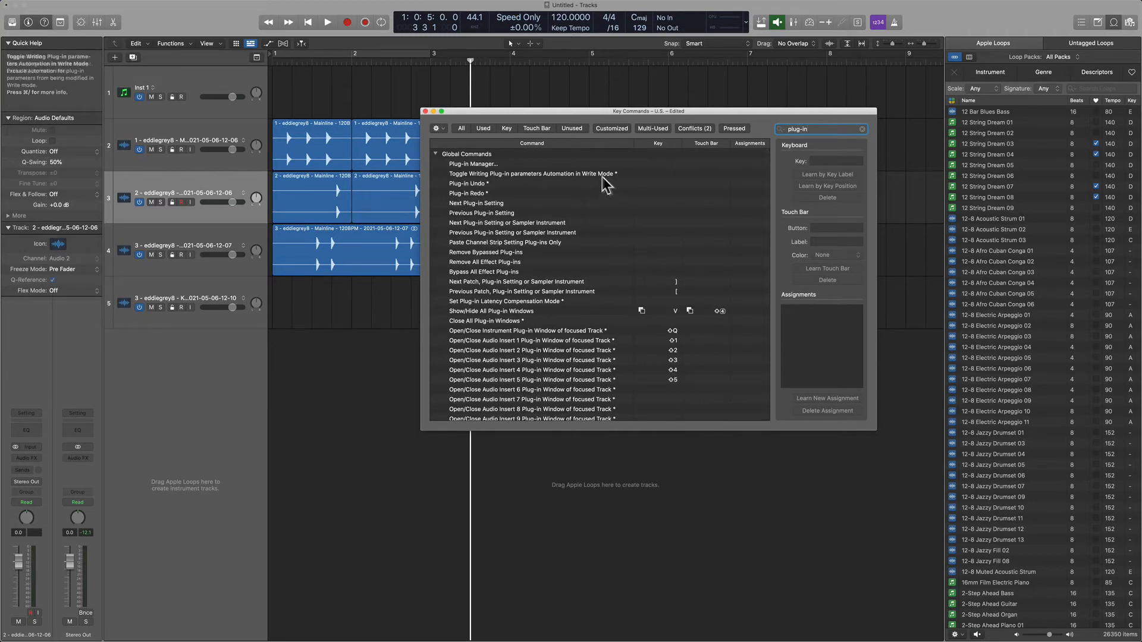
Assign ⌘P to the Plug-in Manager command by key label, replacing the existing Print assignment.
click(590, 165)
click(820, 175)
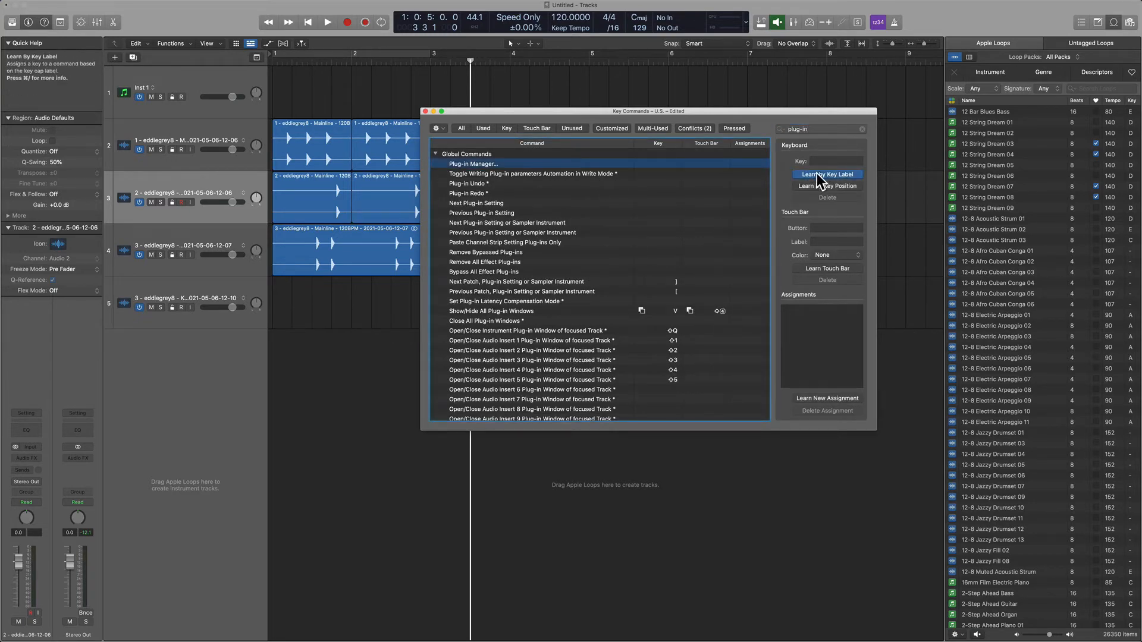
key(super+p)
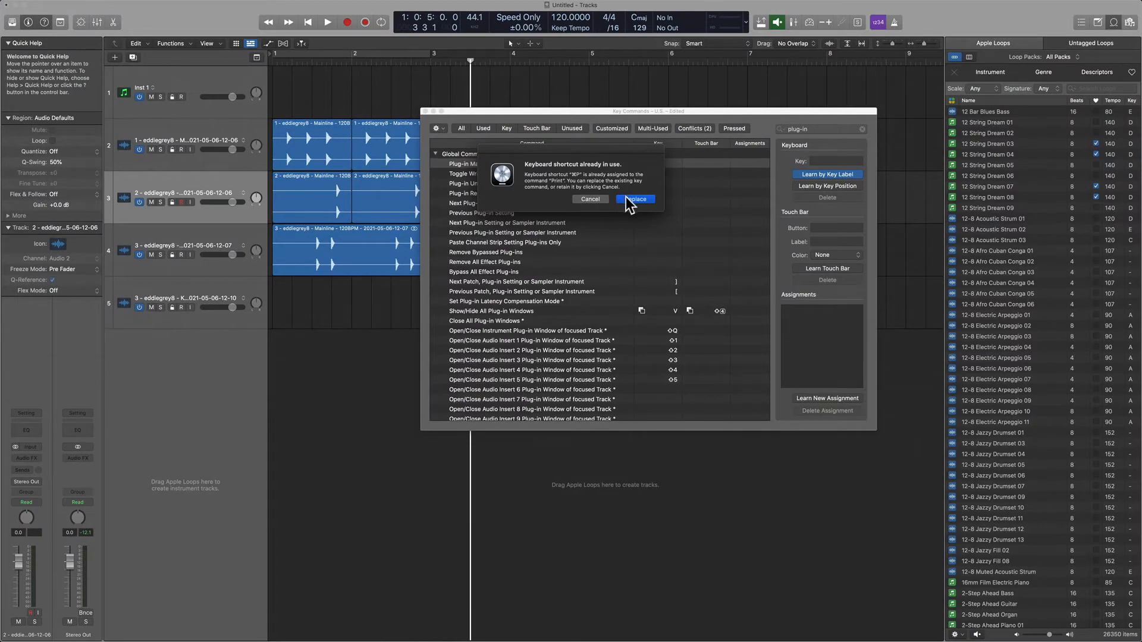
click(626, 197)
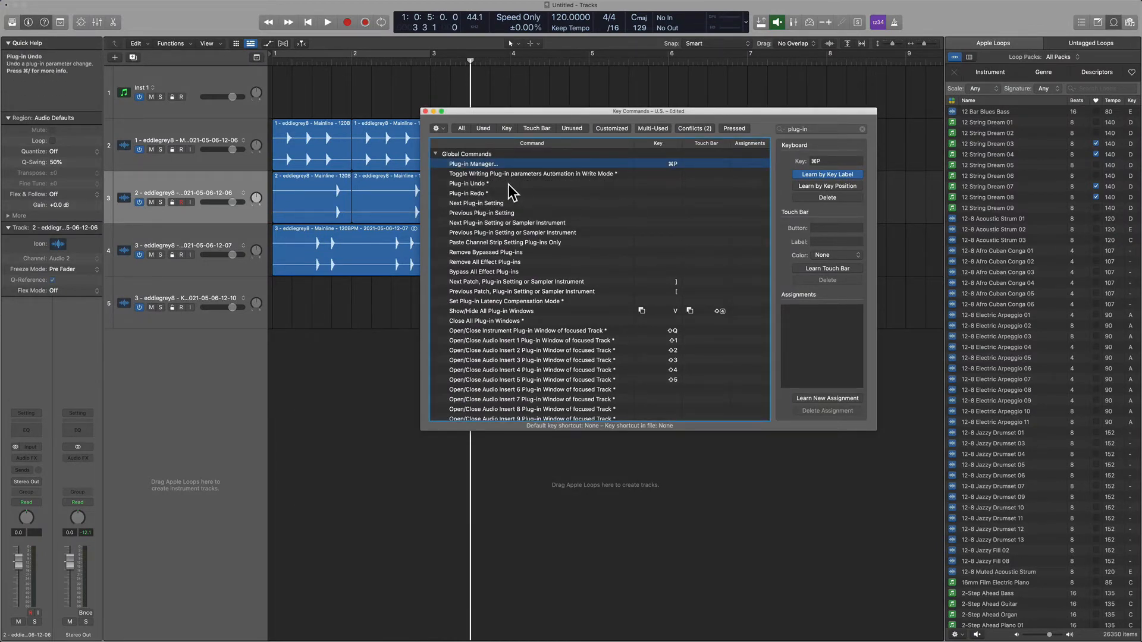
Insert a Channel EQ on the selected track and enable Include Plug-in Undo Steps in Project Undo History.
click(523, 193)
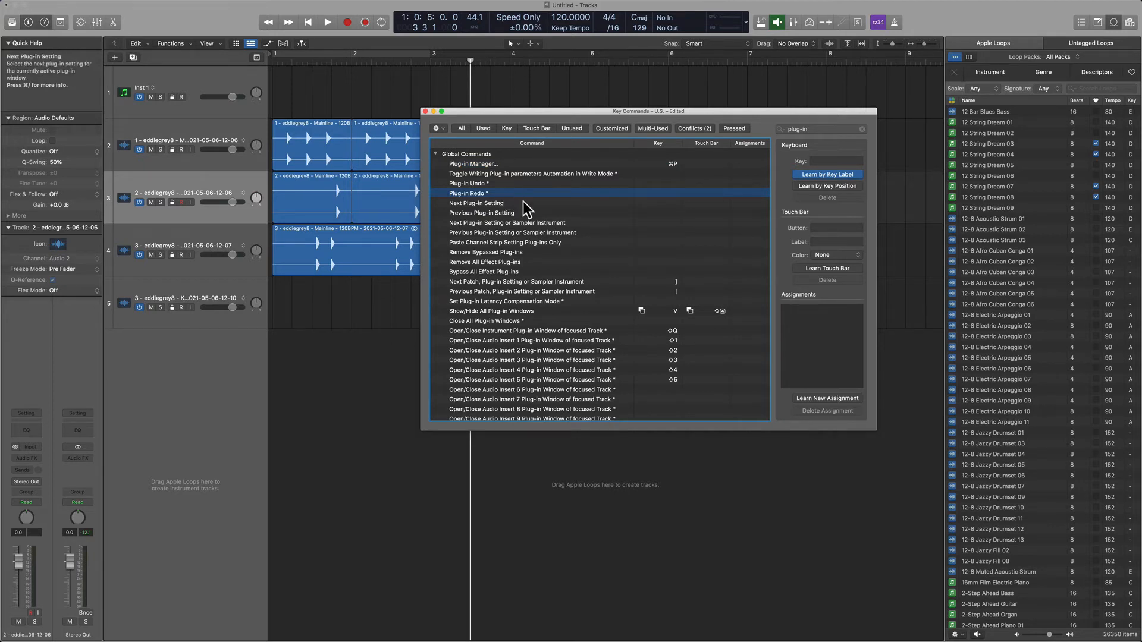
click(26, 430)
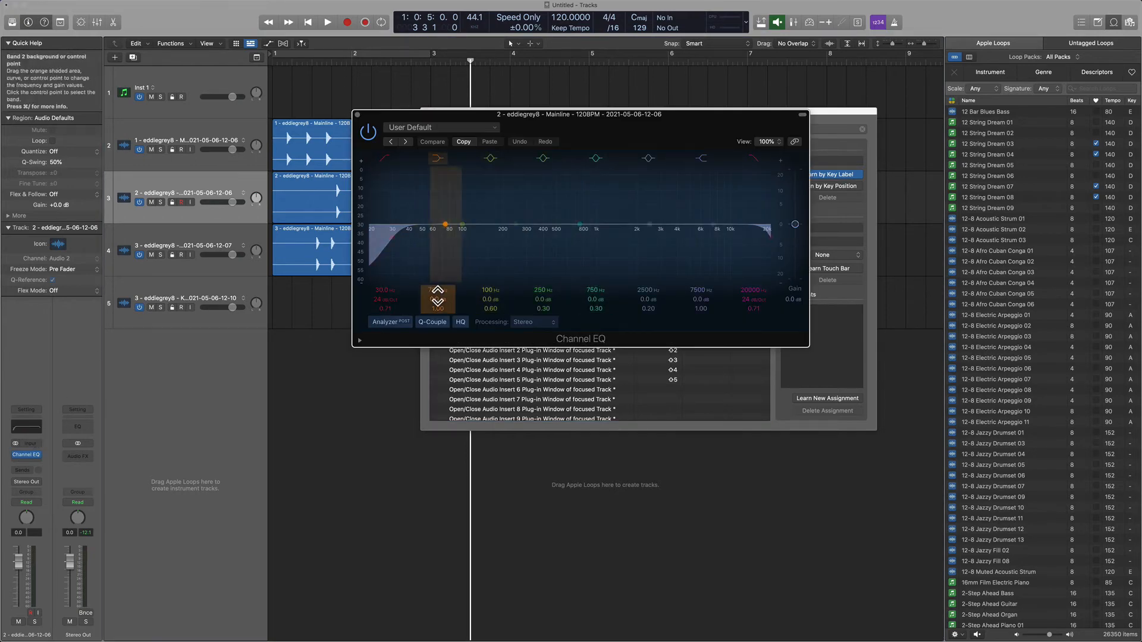
click(483, 127)
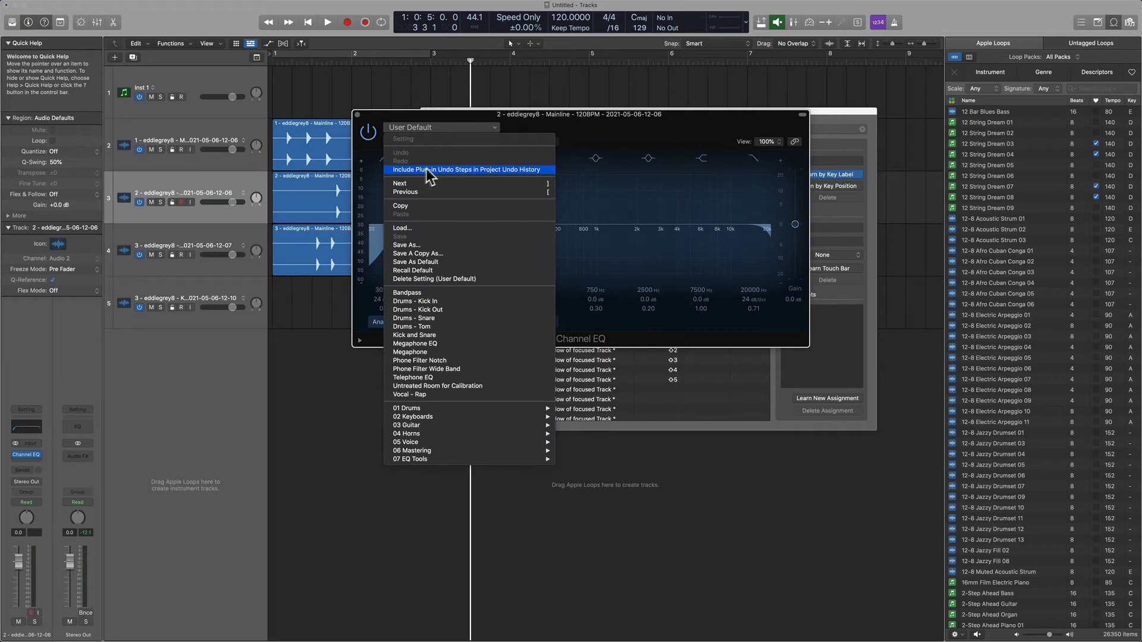
click(464, 170)
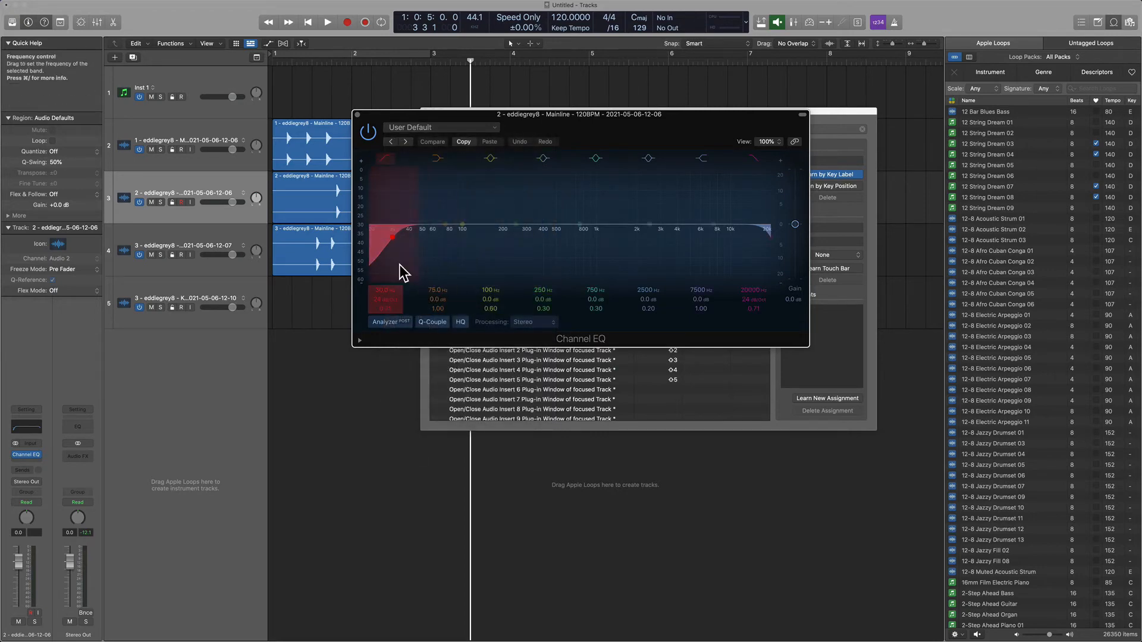
Try moving the Channel EQ's low cut frequency, undo the change, check the redo entry and close the plug-in window.
drag(398, 230, 556, 216)
key(super+z)
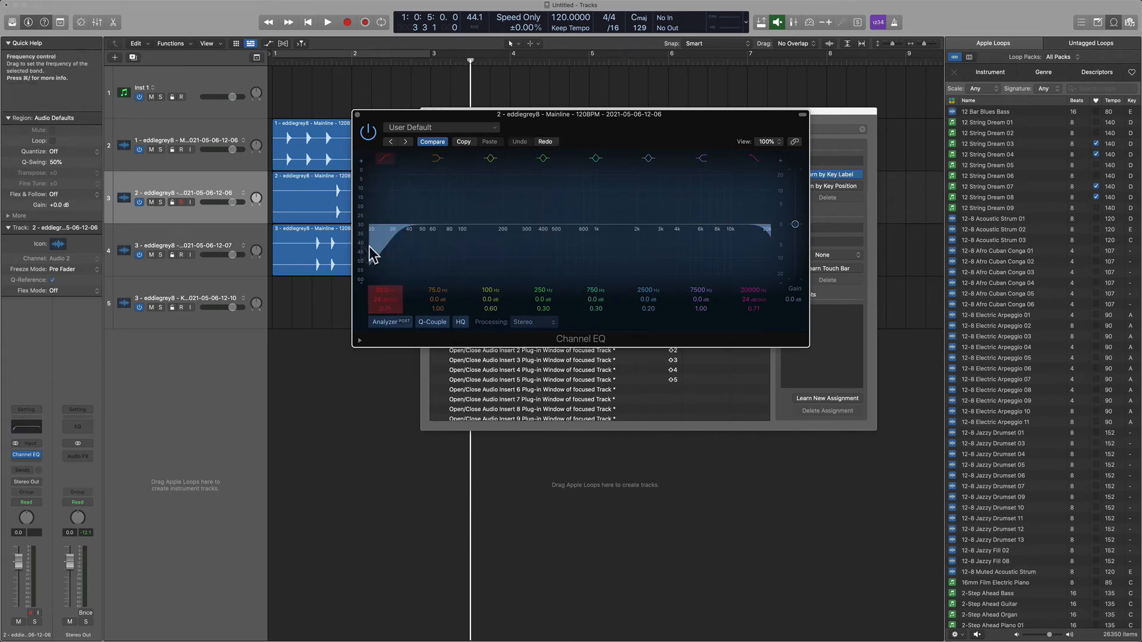
click(438, 128)
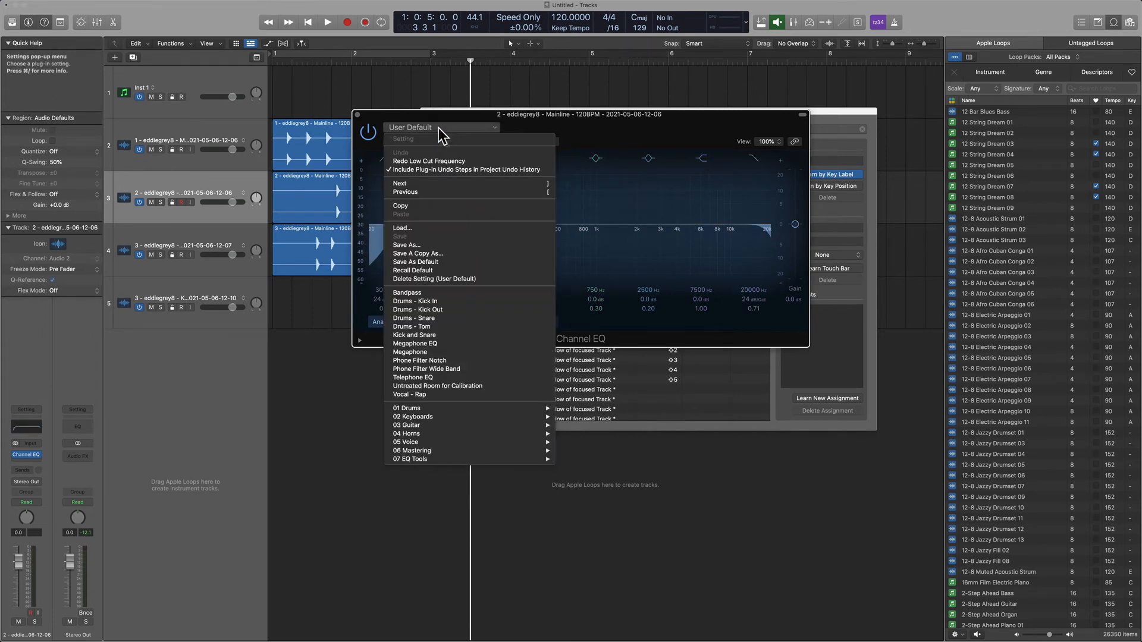
click(615, 144)
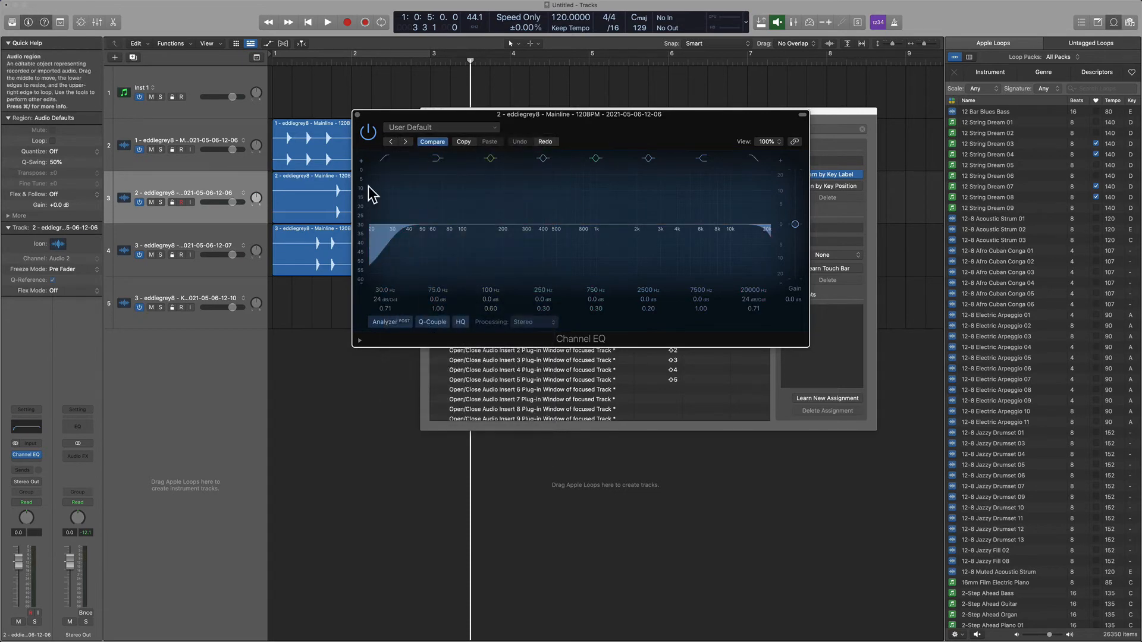
click(357, 115)
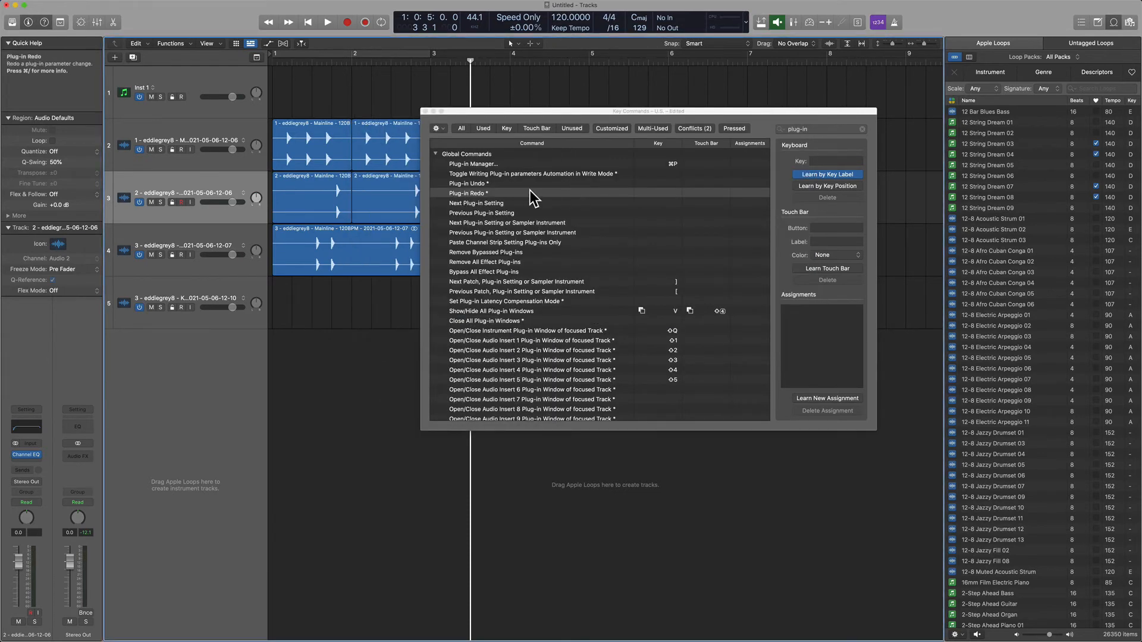
Review the Plug-in Undo and Plug-in Redo commands in the key command list and close the window.
click(512, 185)
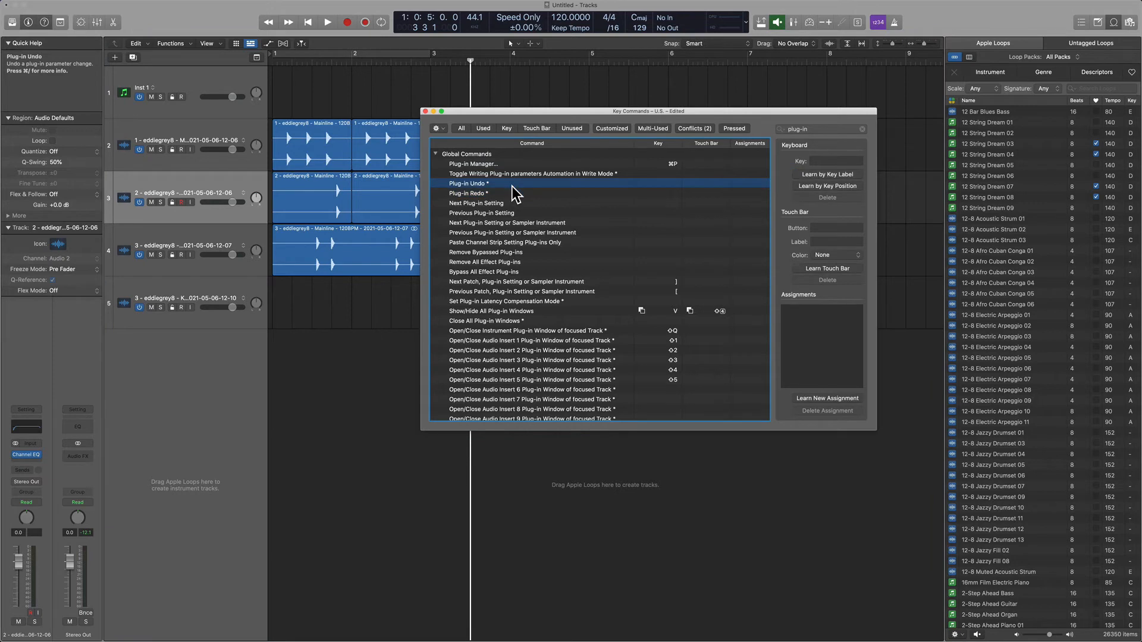
click(513, 195)
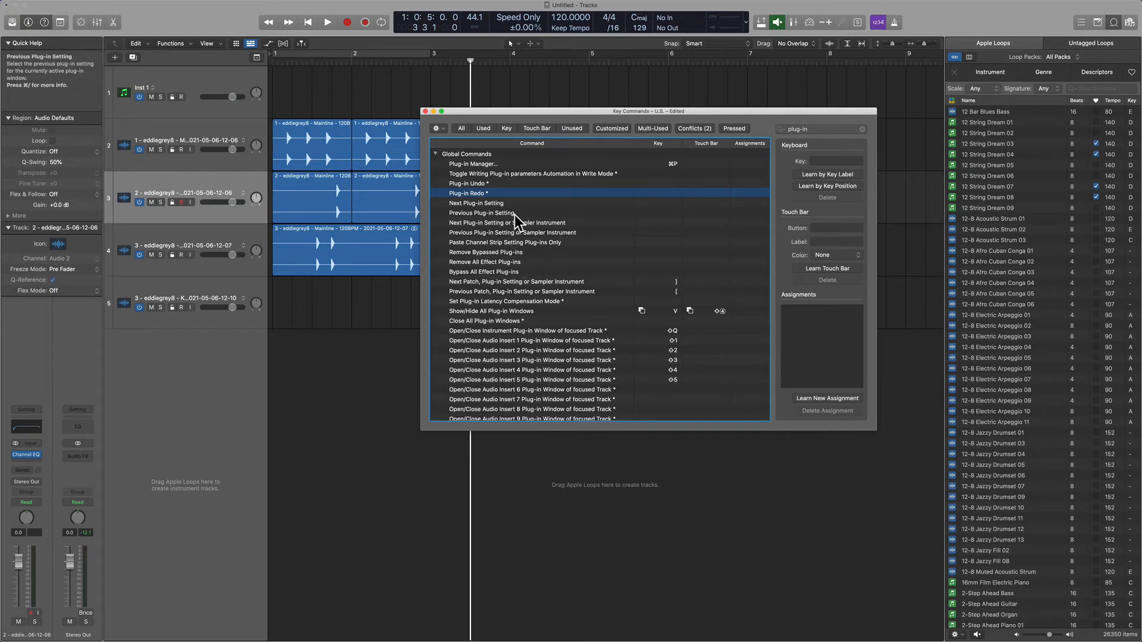
scroll(515, 216, down, 2)
key(super+w)
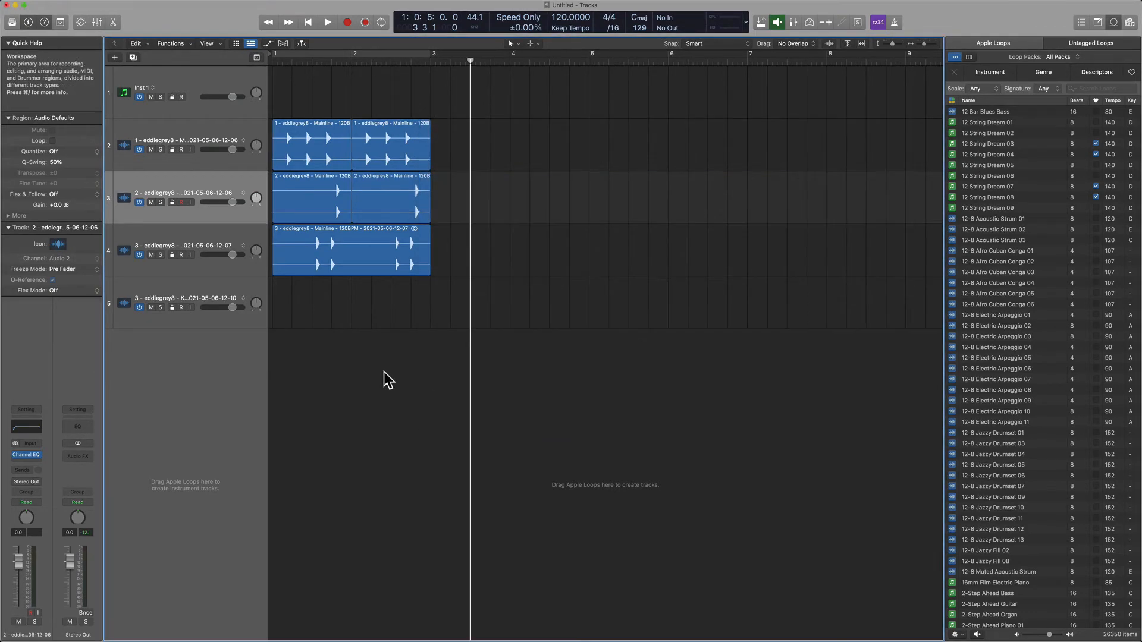
Open the Plug-in Manager with its new key command and examine the IK Multimedia plug-ins' validation and use states.
key(super+p)
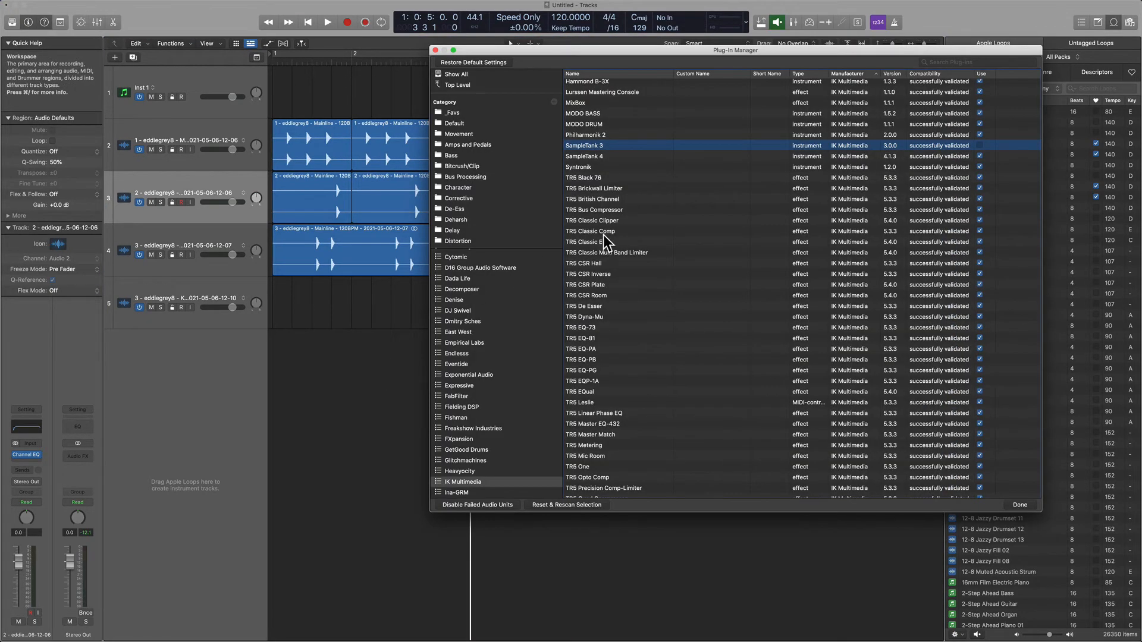
scroll(774, 196, up, 2)
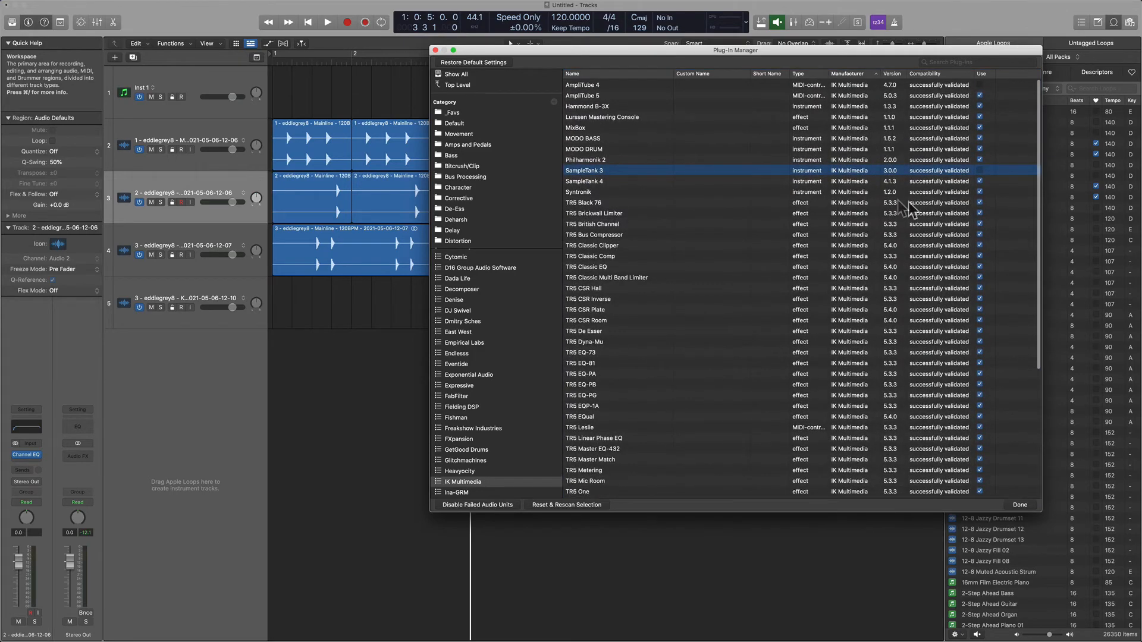
drag(641, 48, 482, 57)
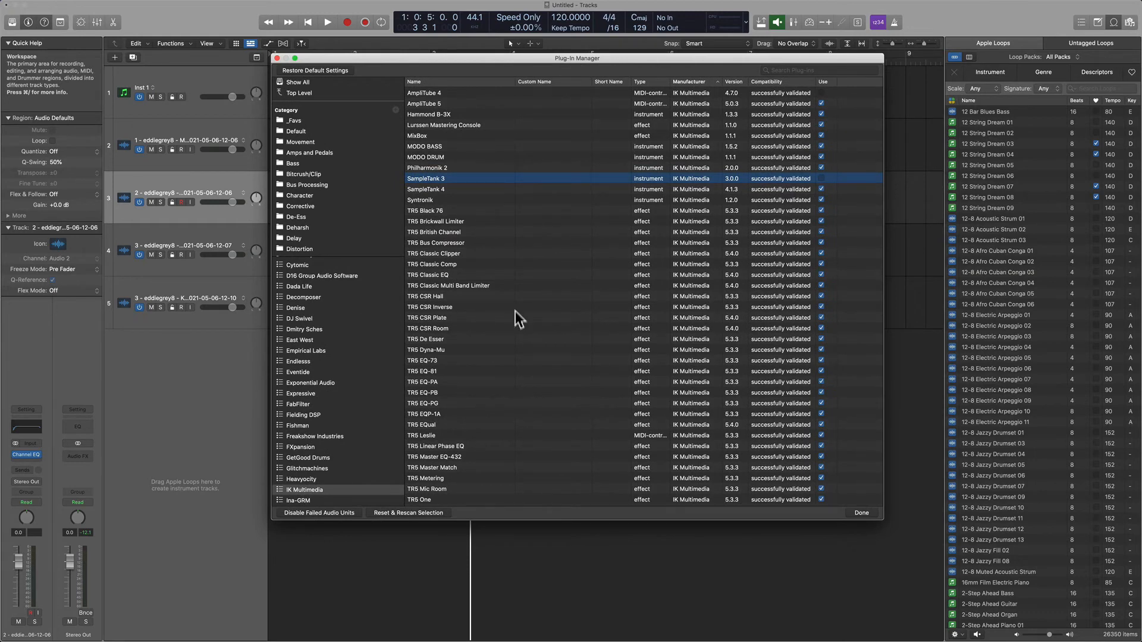
scroll(520, 323, down, 8)
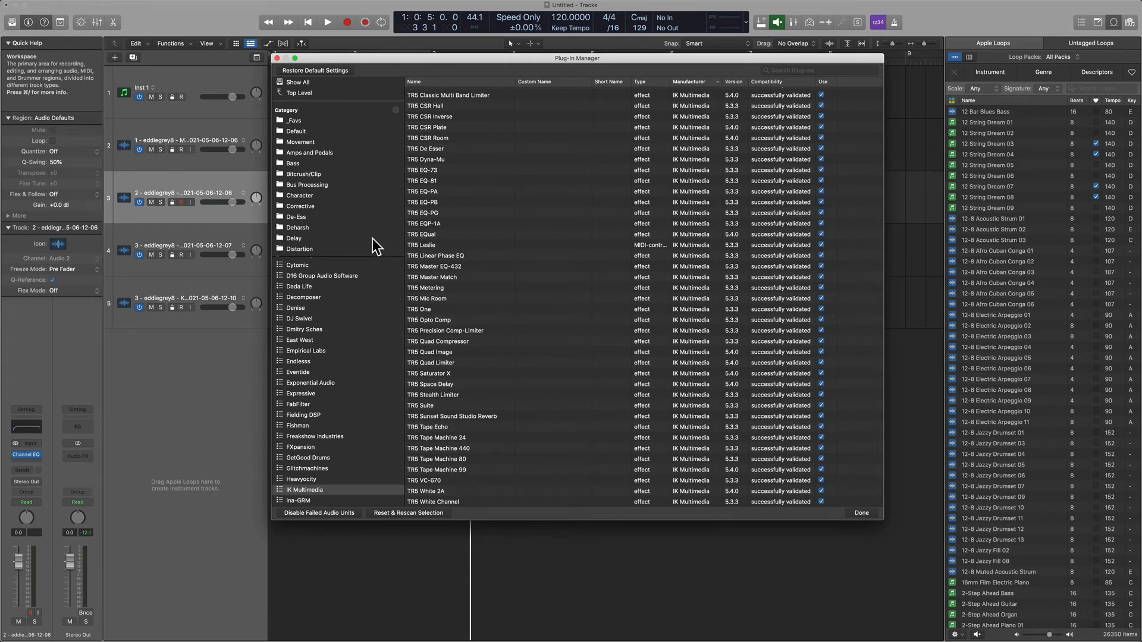
Show all plug-ins in the Plug-in Manager and examine the list by manufacturer, compatibility and use state.
click(305, 83)
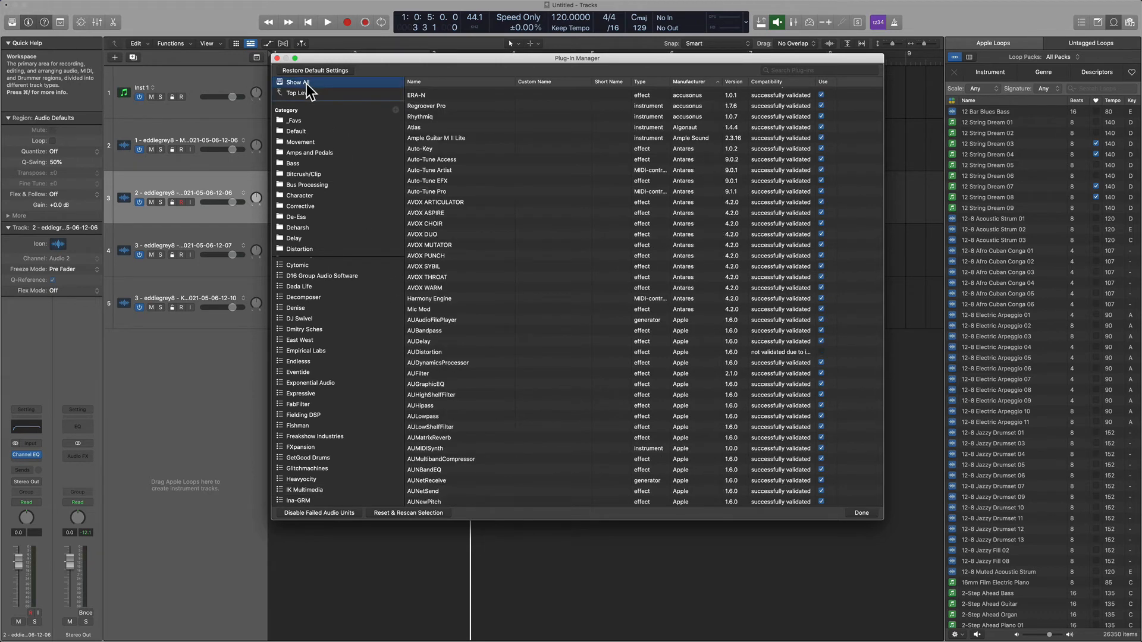
click(604, 352)
scroll(502, 324, down, 3)
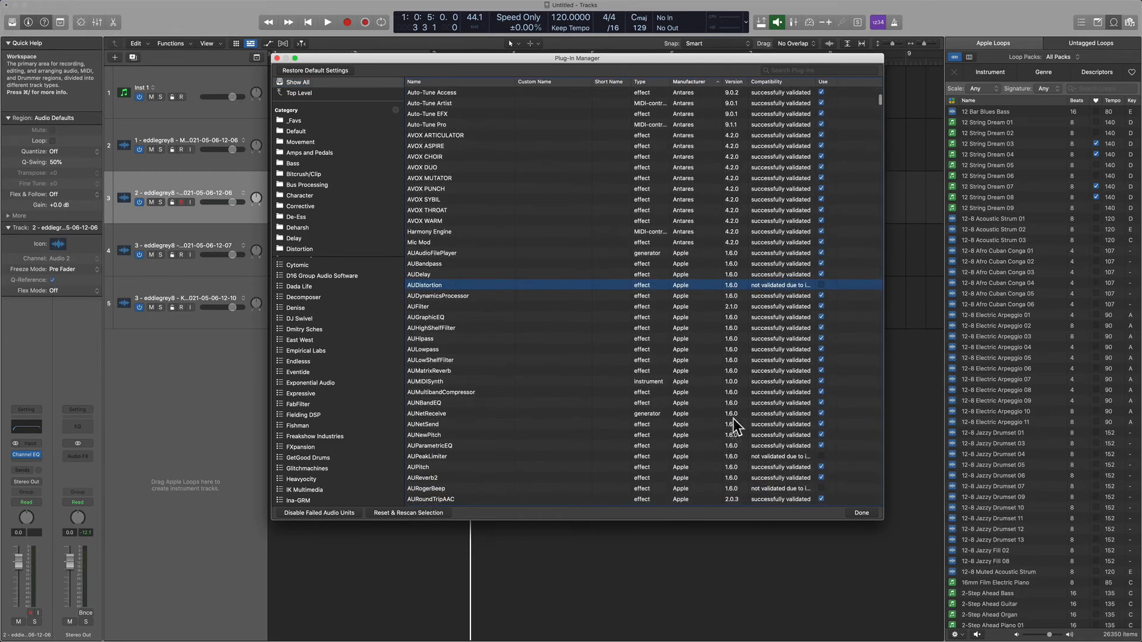
scroll(733, 435, down, 5)
scroll(733, 434, down, 5)
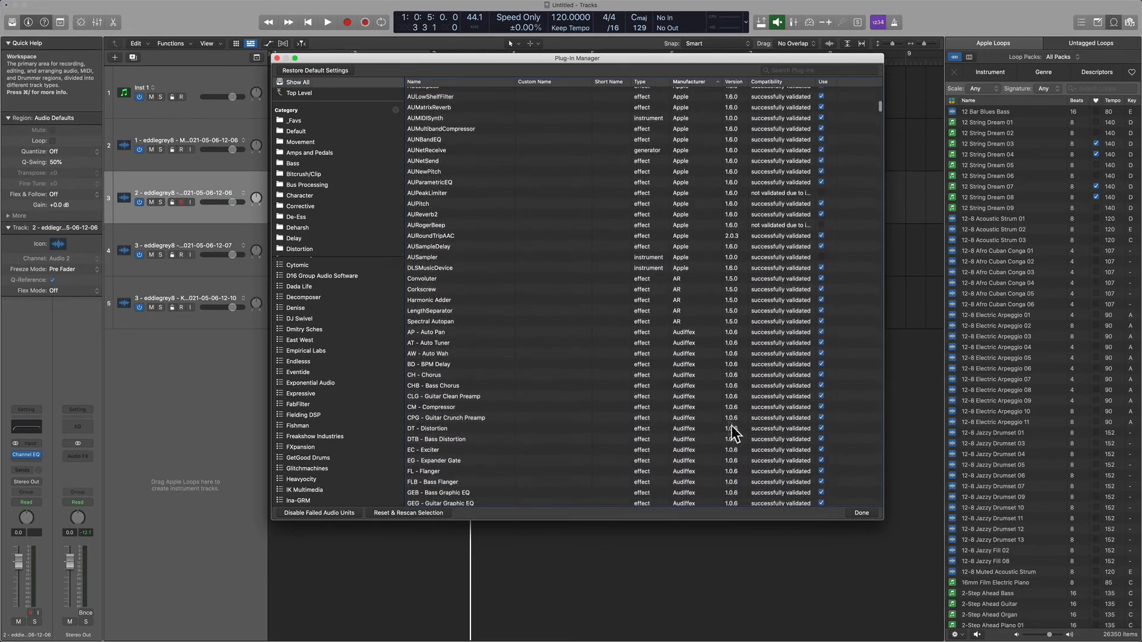
click(554, 169)
scroll(553, 178, down, 10)
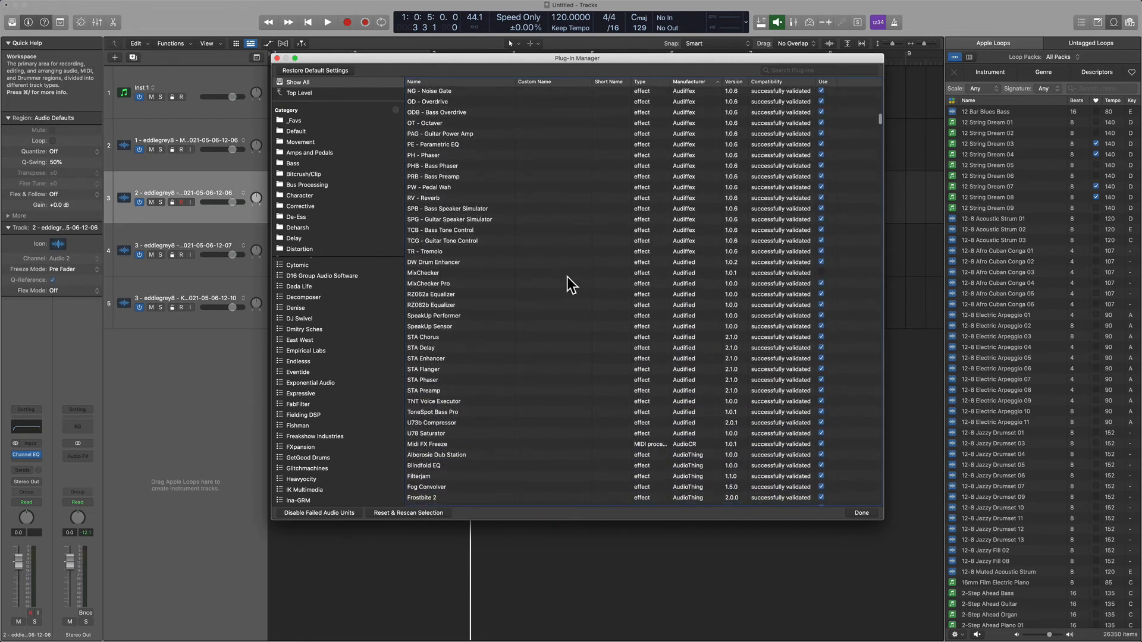
click(565, 275)
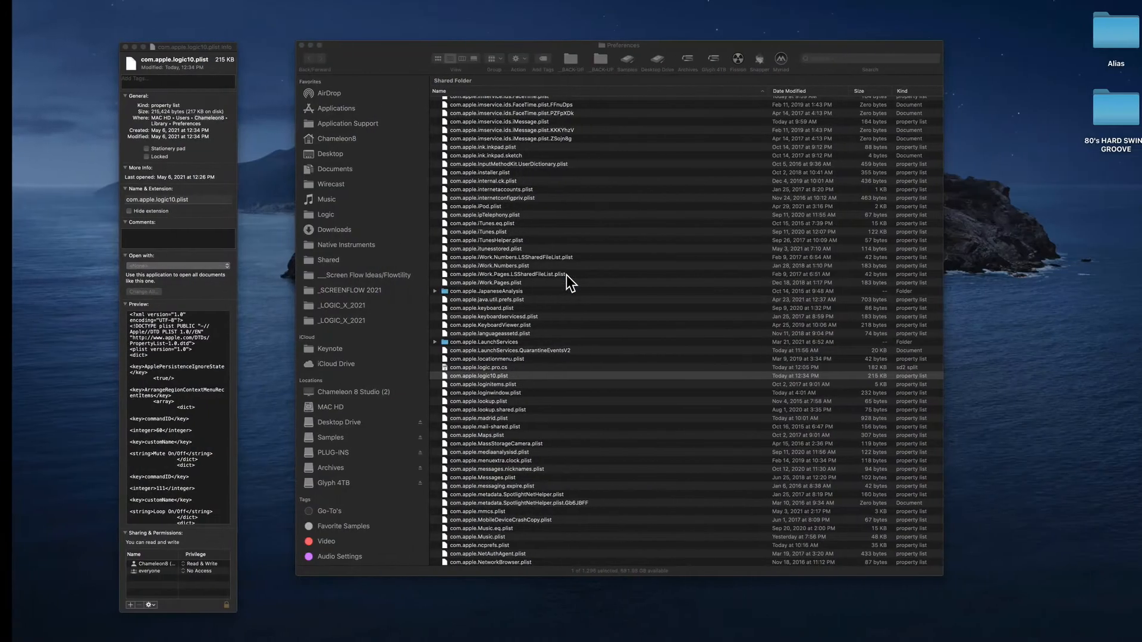
Switch to Finder, list the folders tagged Audio Settings, and look inside the Plug-Ins folder containing Digidesign.
scroll(329, 476, down, 2)
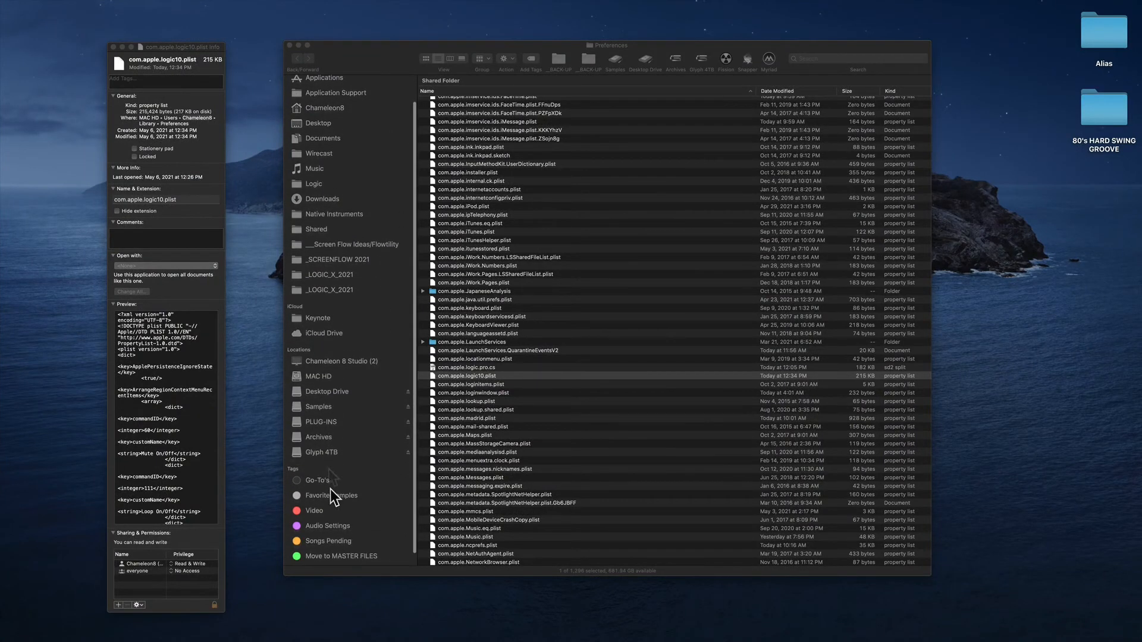
click(334, 527)
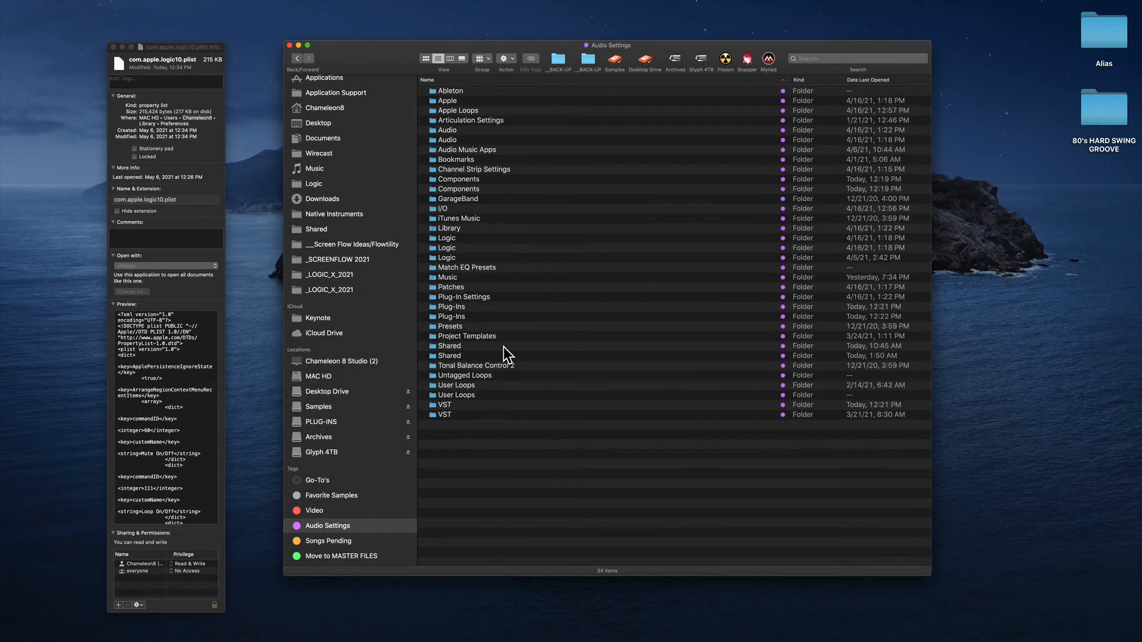
double_click(475, 309)
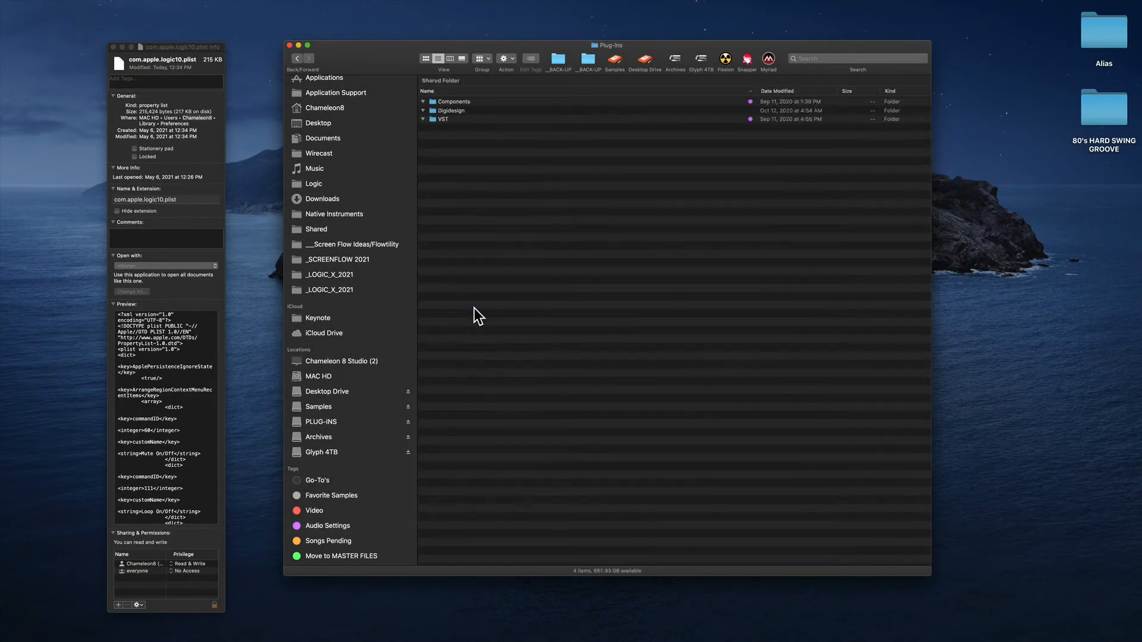
click(296, 58)
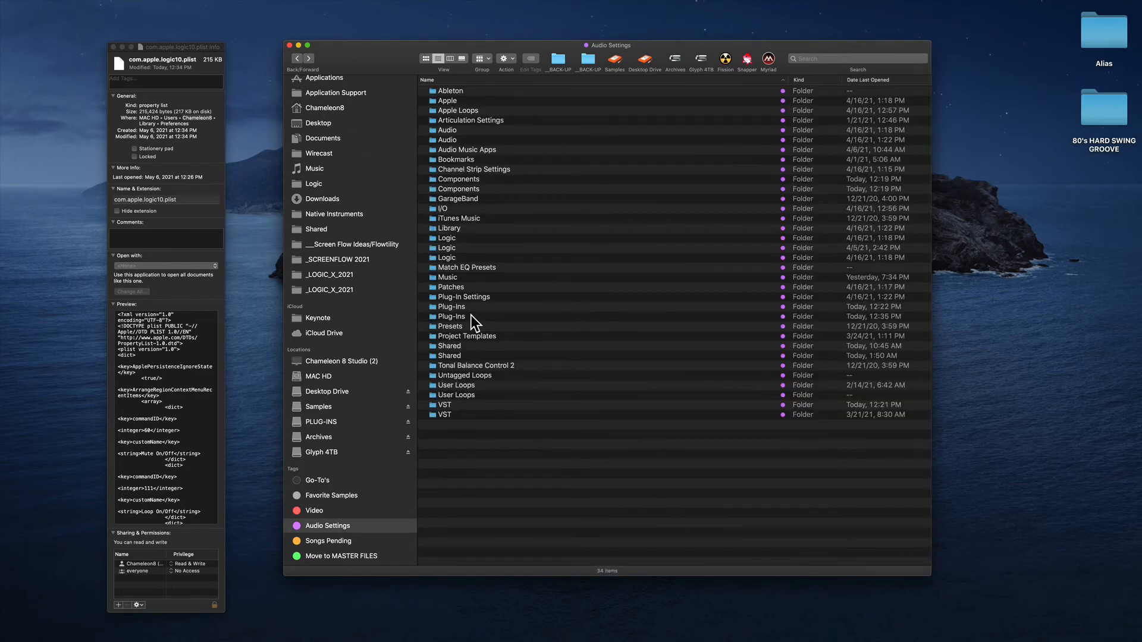
Find and open the other tagged Plug-Ins folder, the one containing the HAL, MAS and VST3 subfolders.
double_click(474, 319)
click(296, 58)
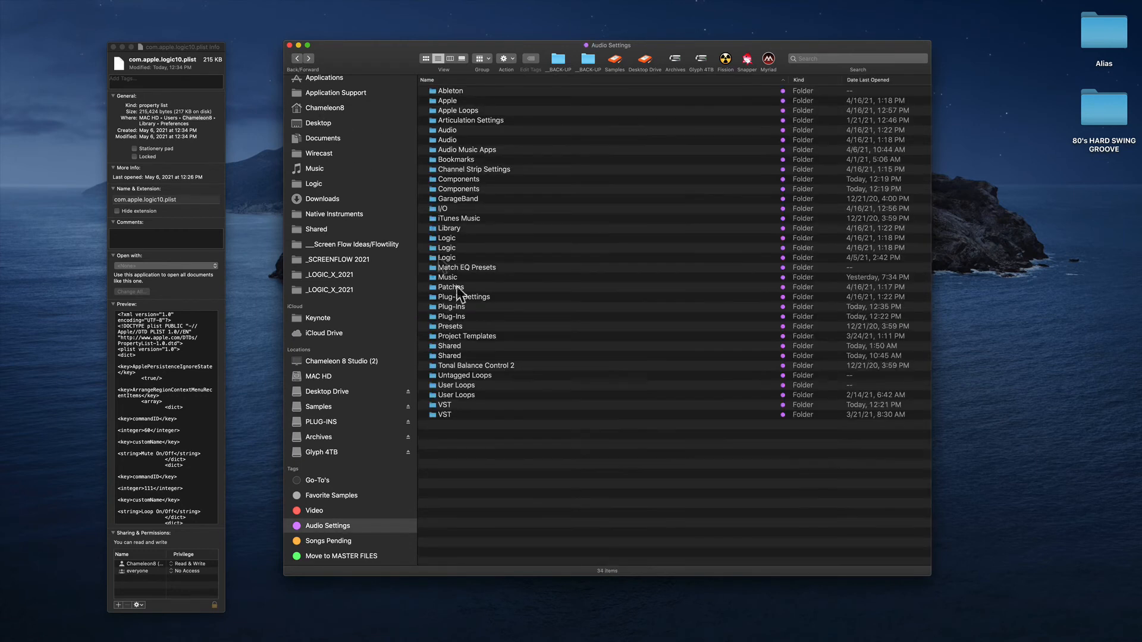
double_click(462, 310)
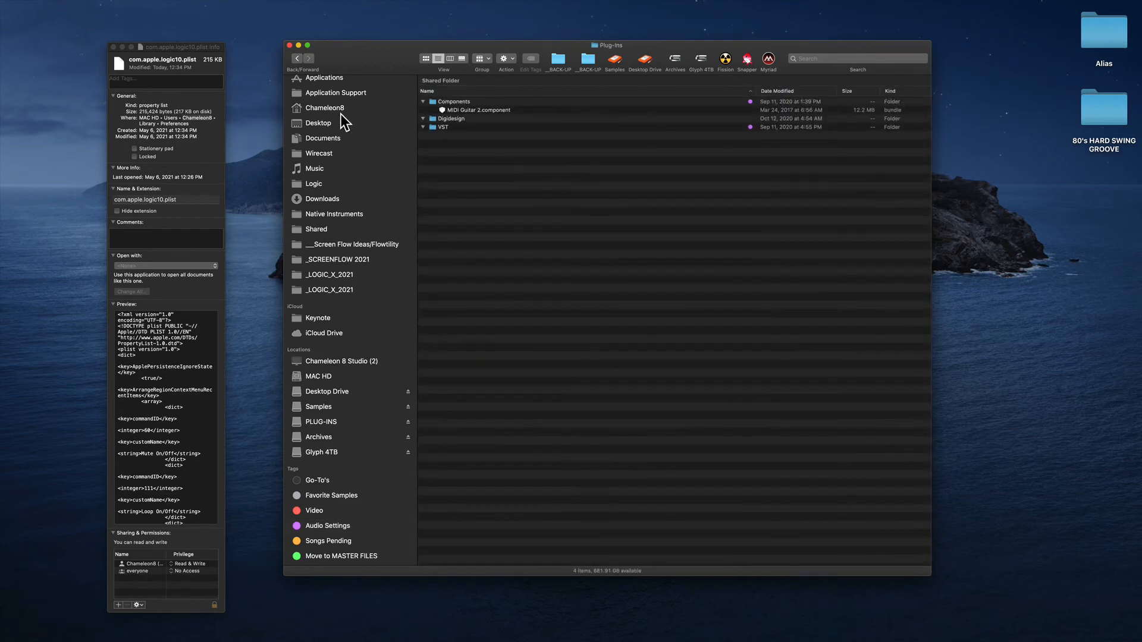
click(296, 58)
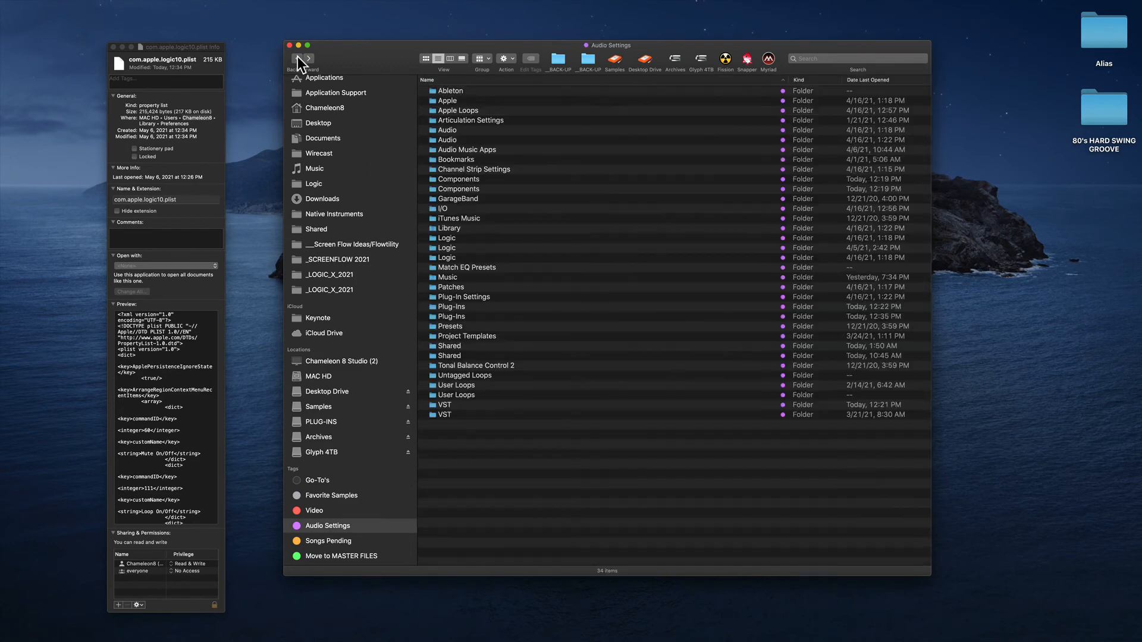
double_click(462, 316)
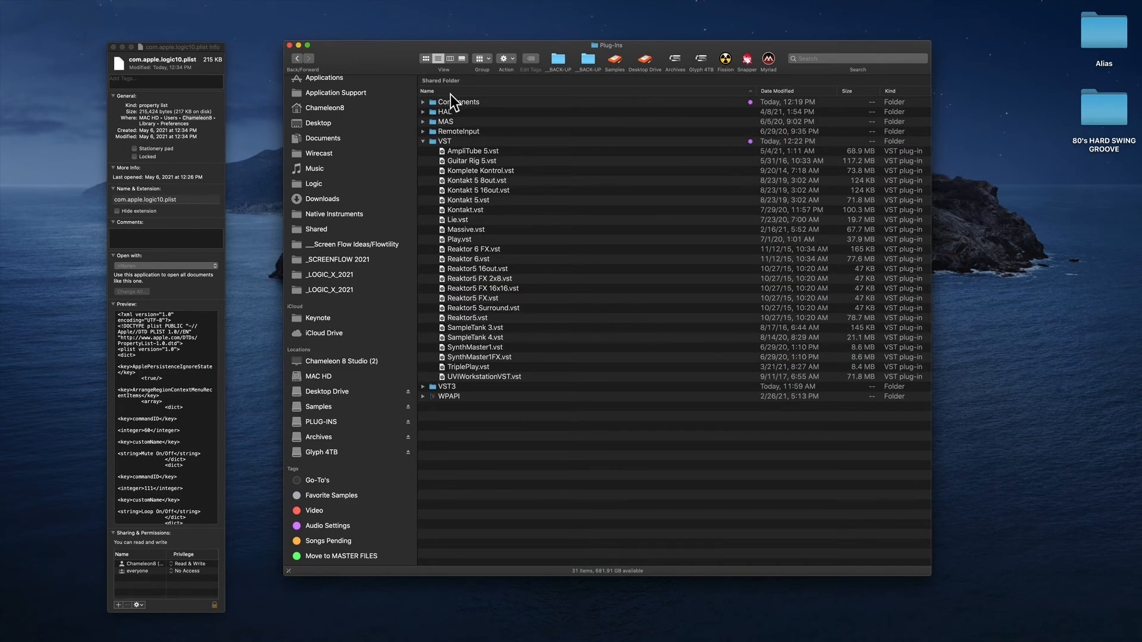
Open the Components folder inside Plug-Ins and look through the Audio Unit component files from MeterPlugs onward.
click(458, 102)
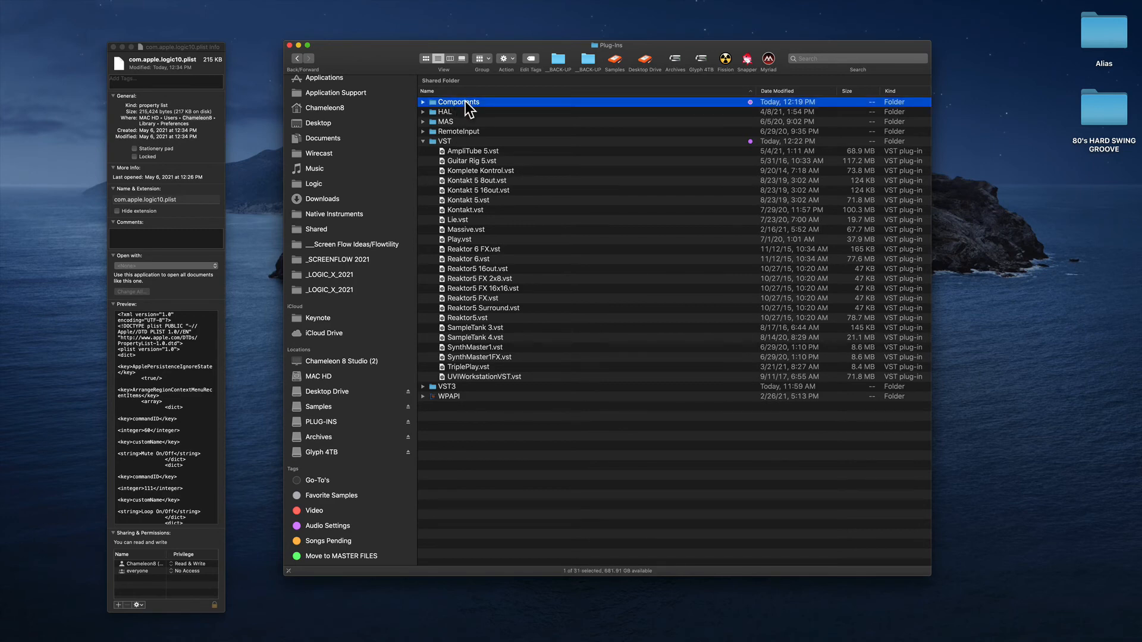
double_click(465, 104)
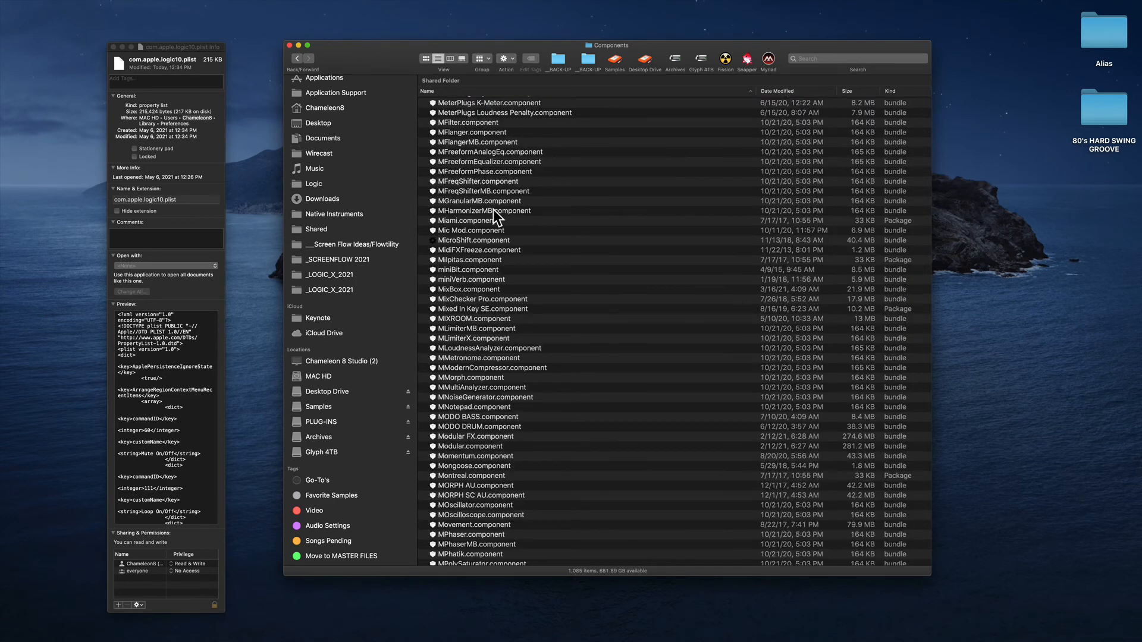
click(493, 212)
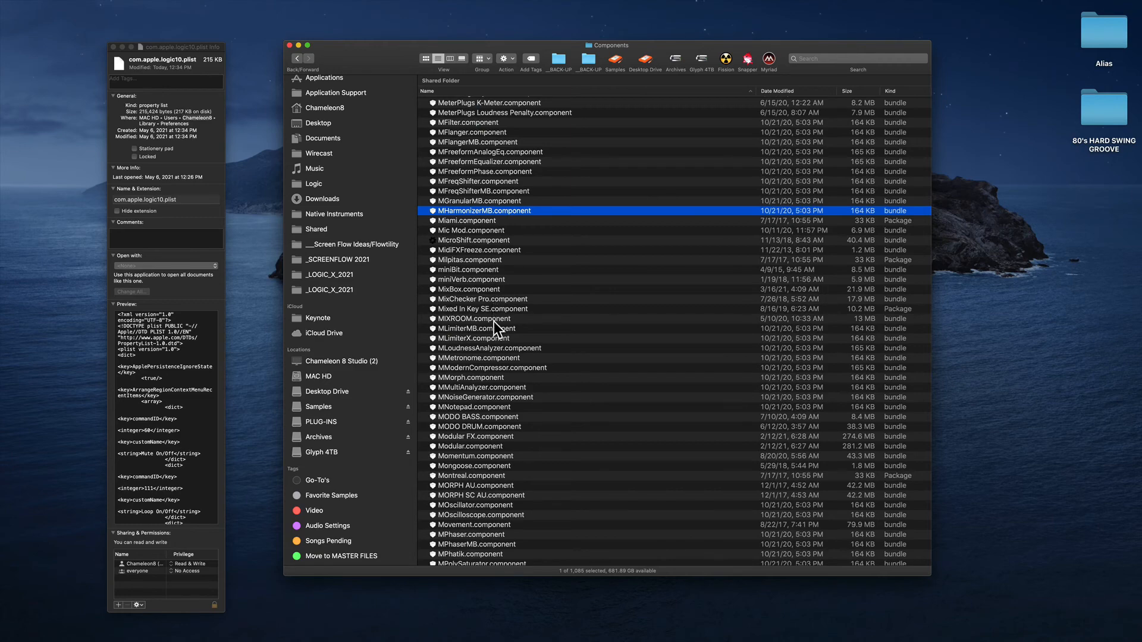
click(492, 299)
scroll(514, 337, down, 10)
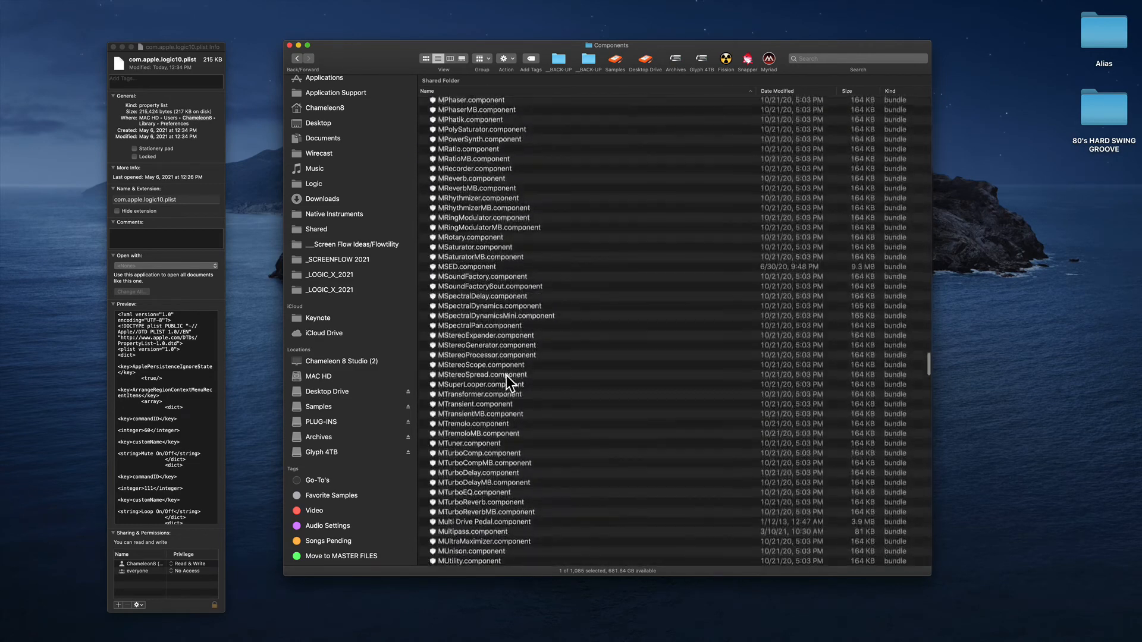
Search the whole Mac for "mixchecker" and look through the matching files and folders.
click(859, 55)
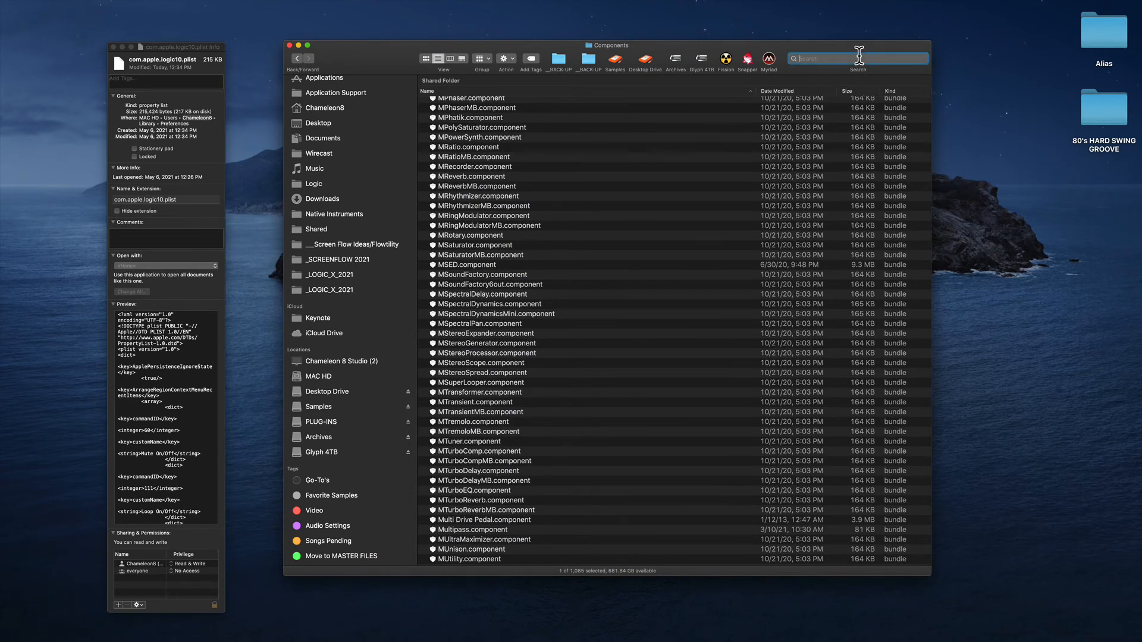
text(mixchec)
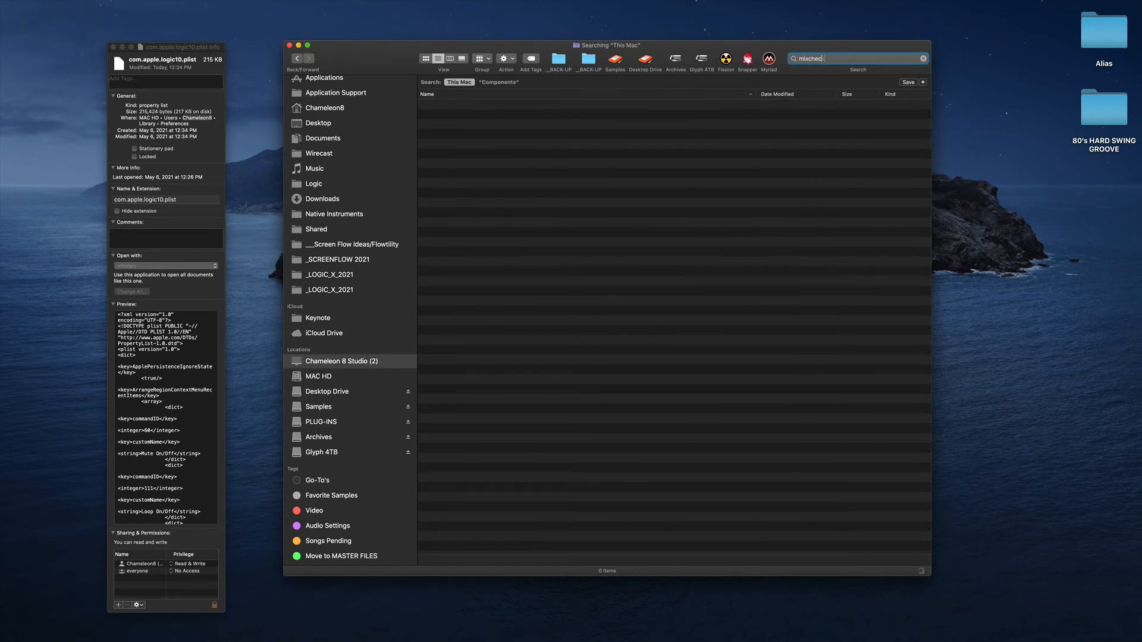
text(ker)
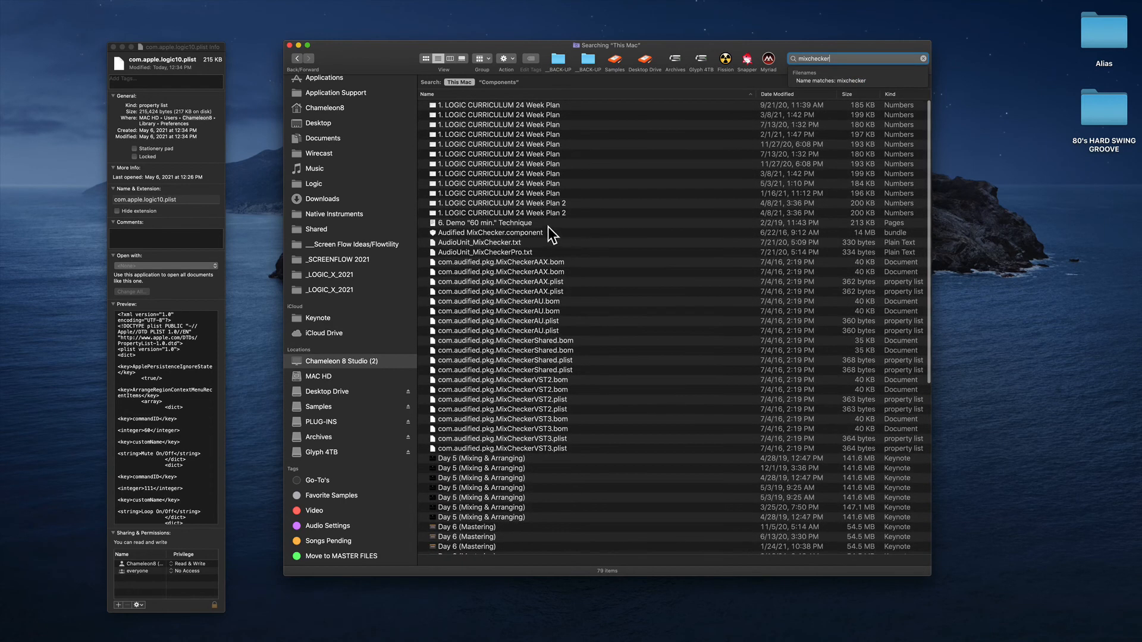
scroll(555, 328, down, 8)
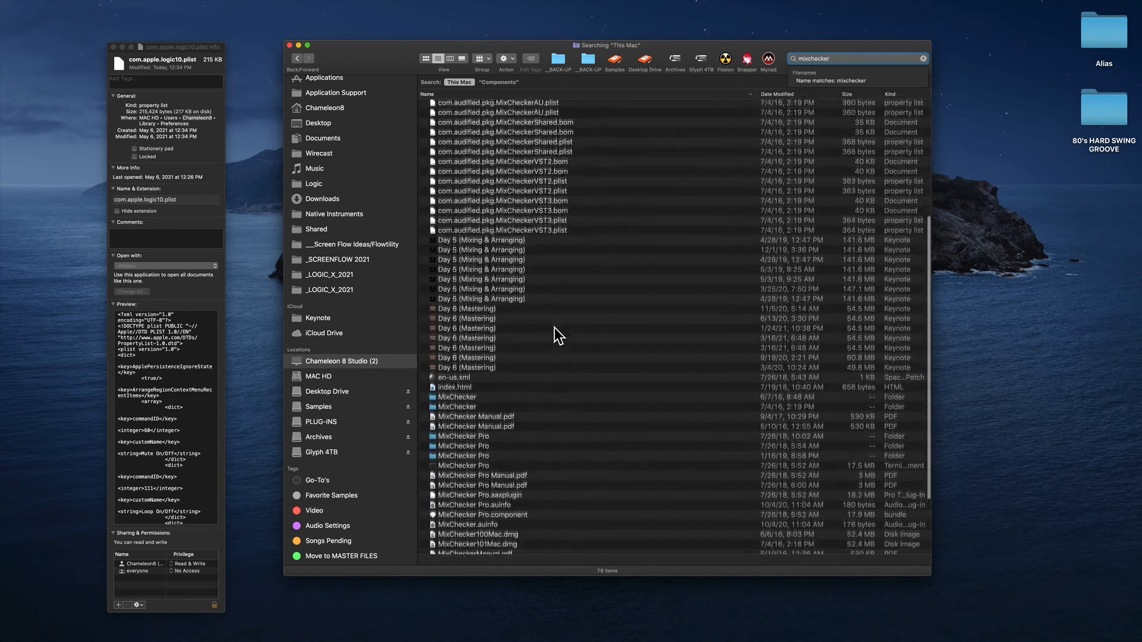
scroll(555, 327, down, 3)
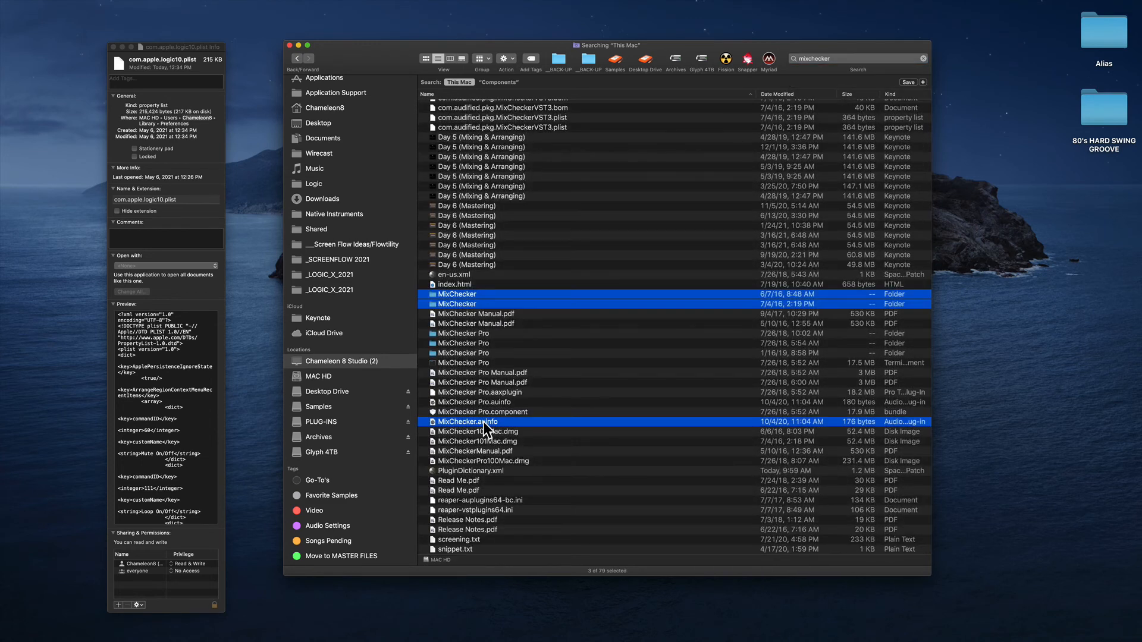
Move the two MixChecker folders from the search results to the Trash, authorizing it with the account password.
super+click(484, 423)
right_click(482, 301)
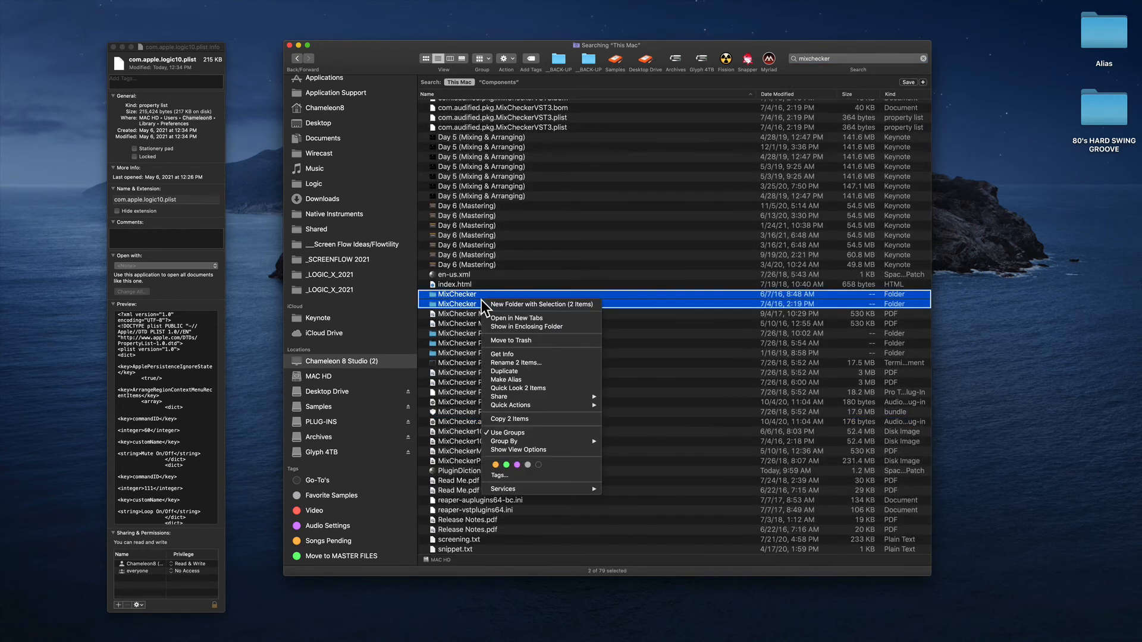
click(535, 338)
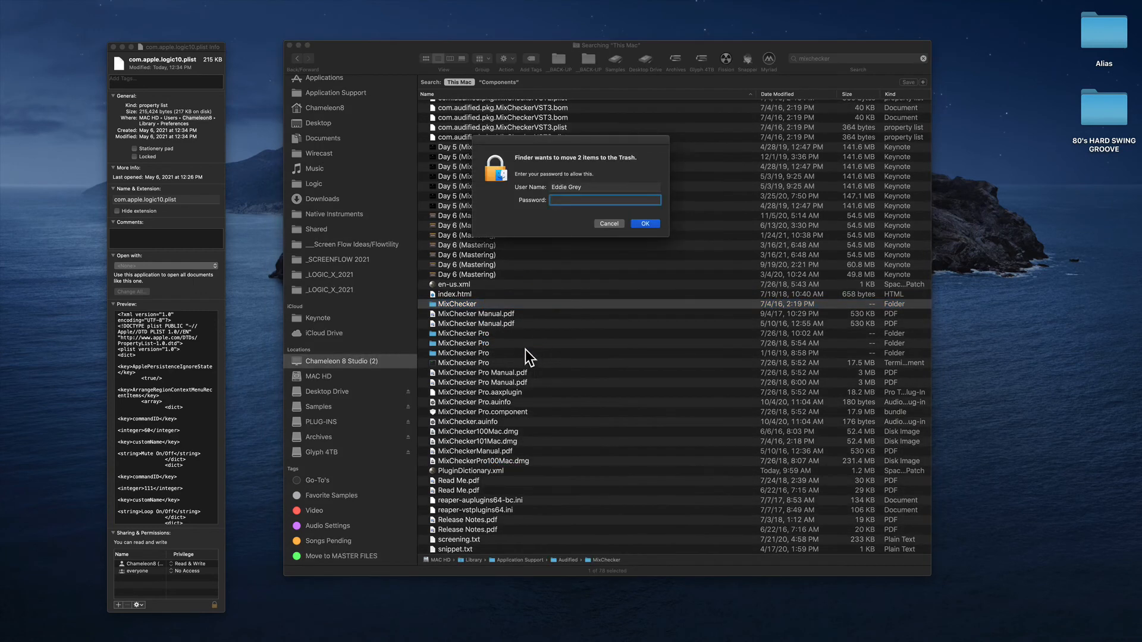
key(Return)
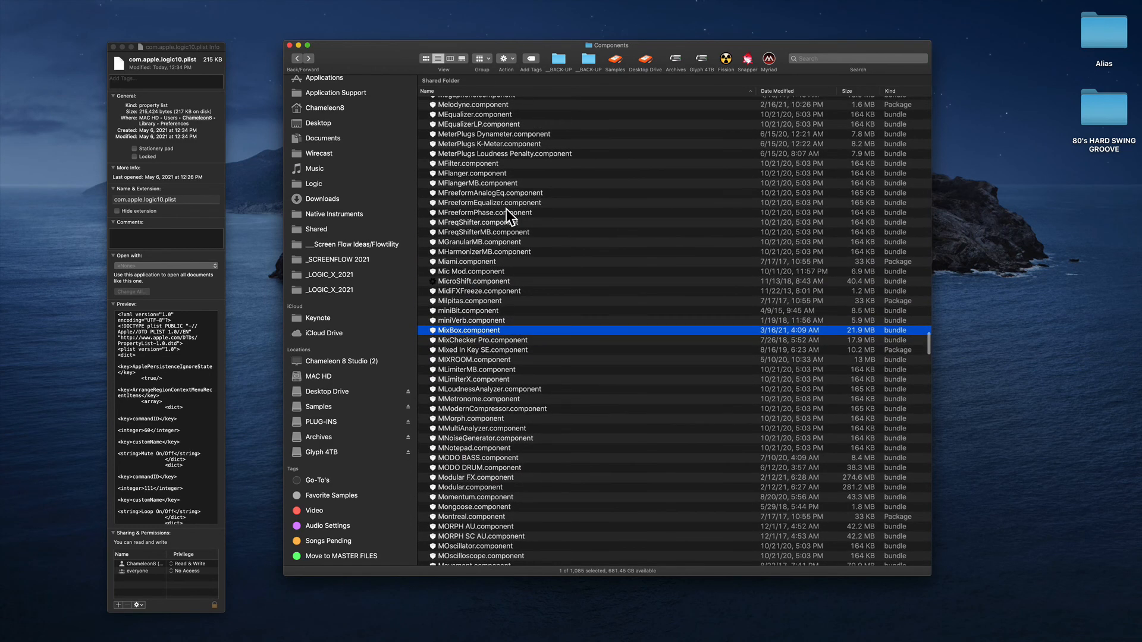
Show the info window of MDynamicsMBLarge.component in the Components folder and close the Logic plist's info window.
scroll(542, 341, up, 4)
scroll(541, 340, up, 2)
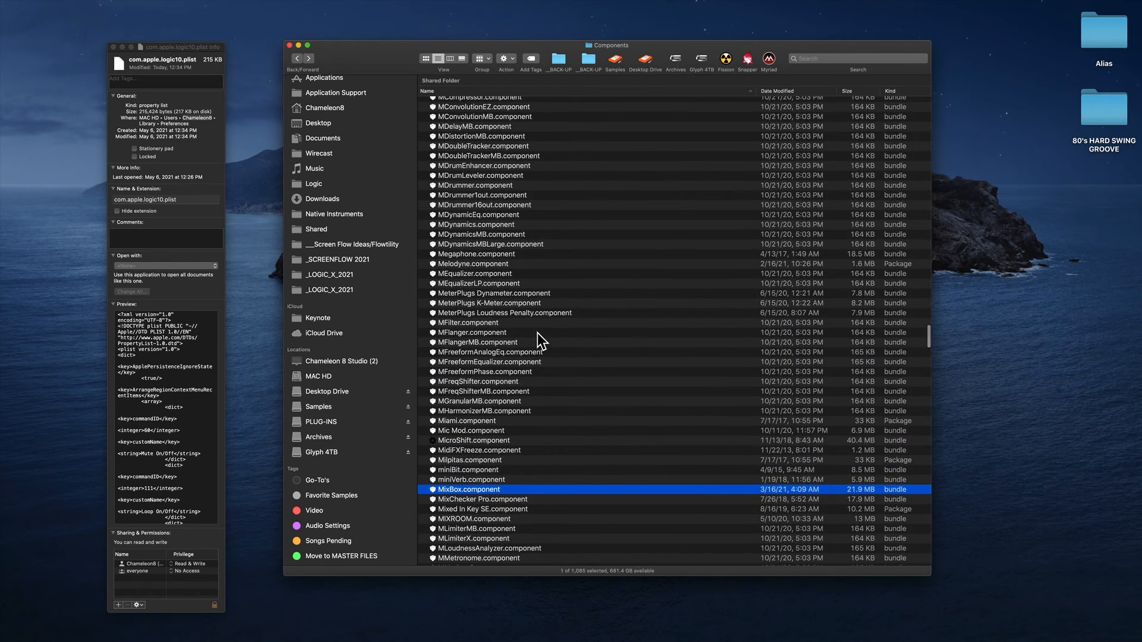
click(517, 245)
scroll(518, 247, up, 5)
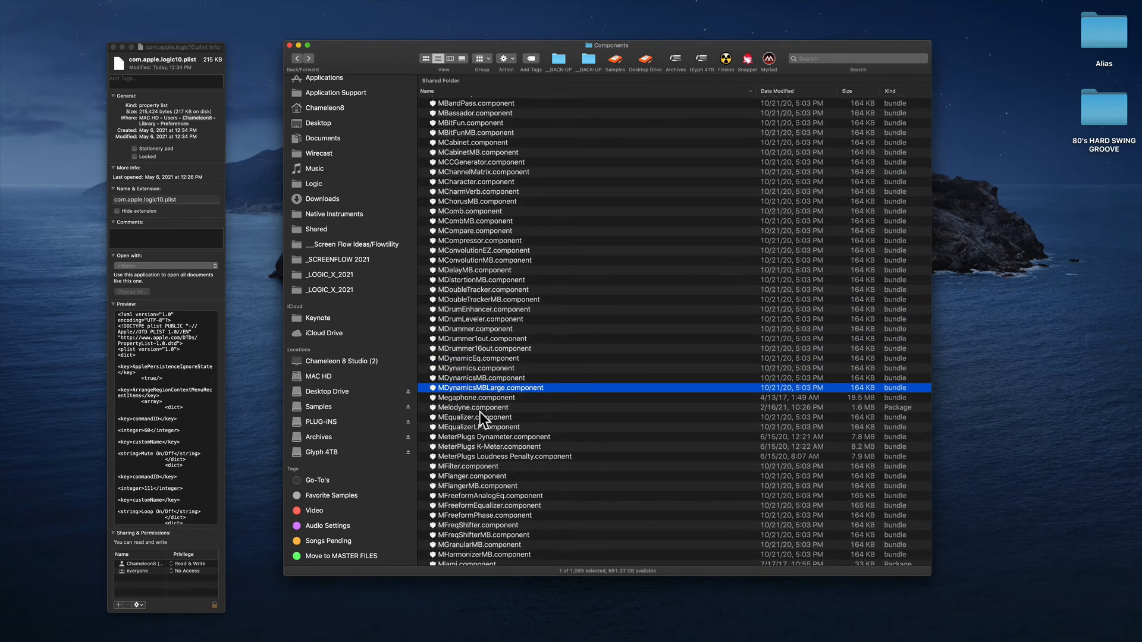
key(super+i)
drag(159, 49, 206, 46)
key(super+w)
drag(108, 23, 211, 93)
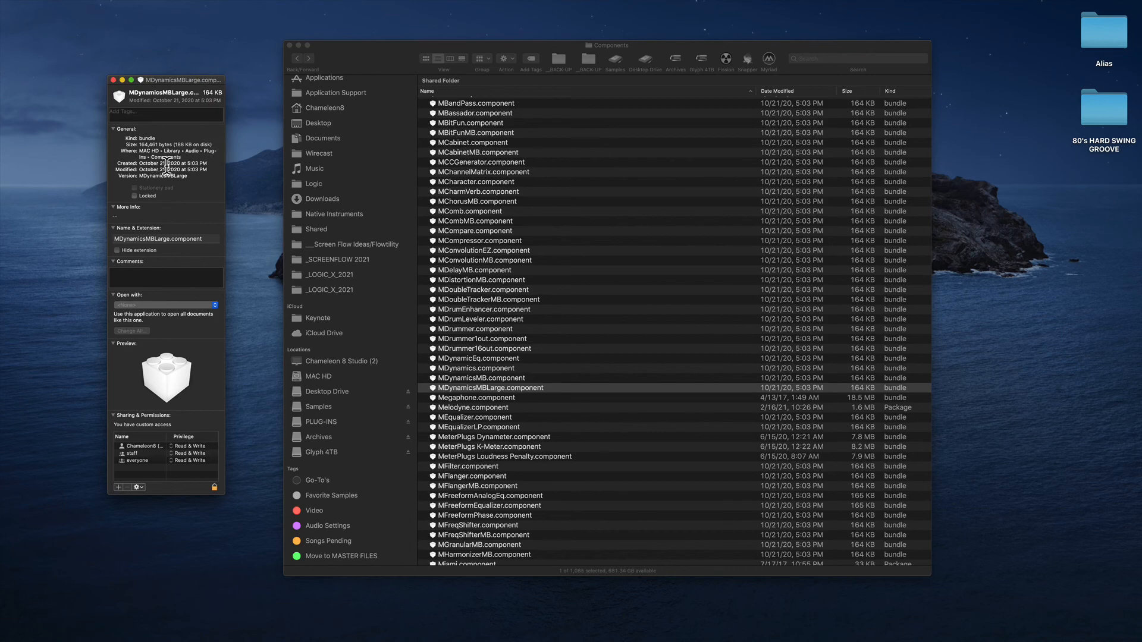
Look back through the Components list from the MDynamics plug-ins up to the GRM and Guitar Rig components.
scroll(547, 319, up, 10)
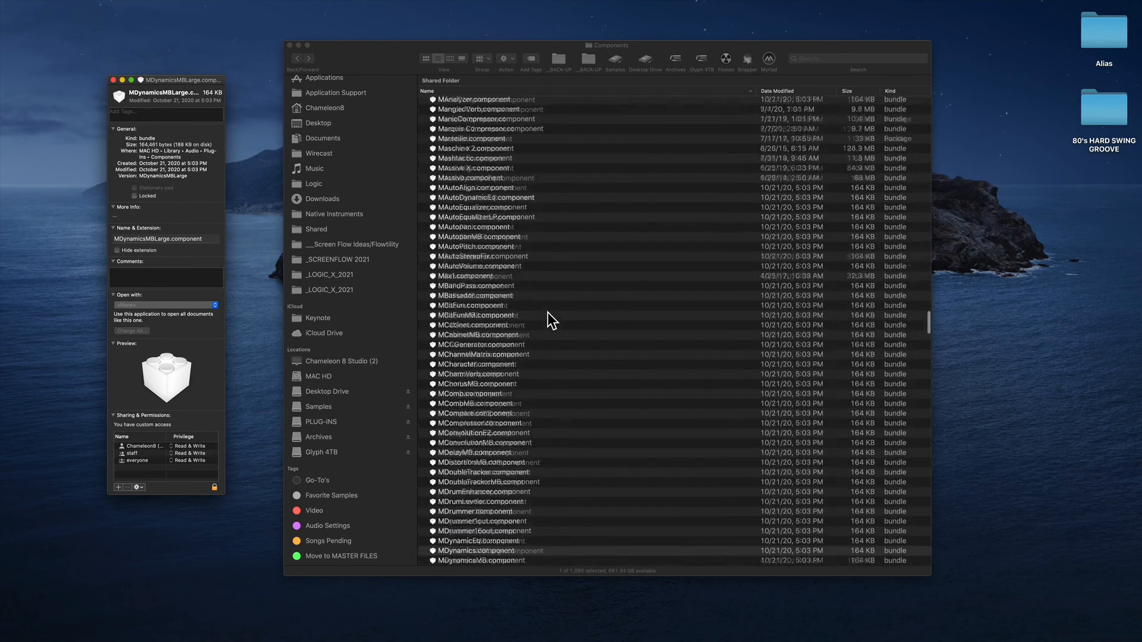
scroll(556, 342, up, 15)
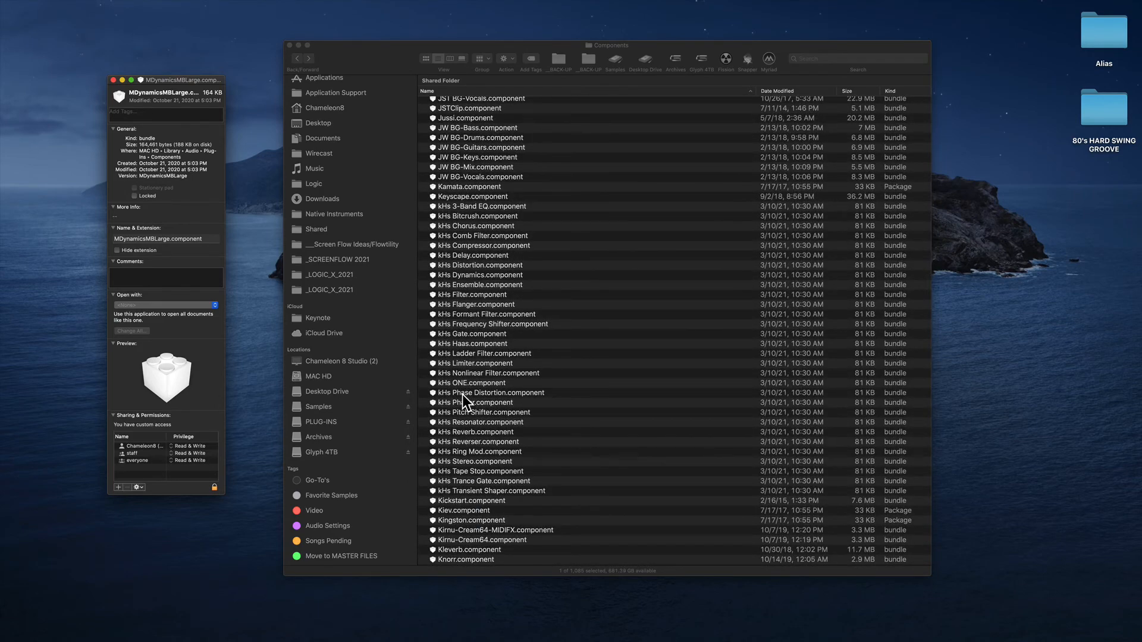
scroll(476, 375, up, 15)
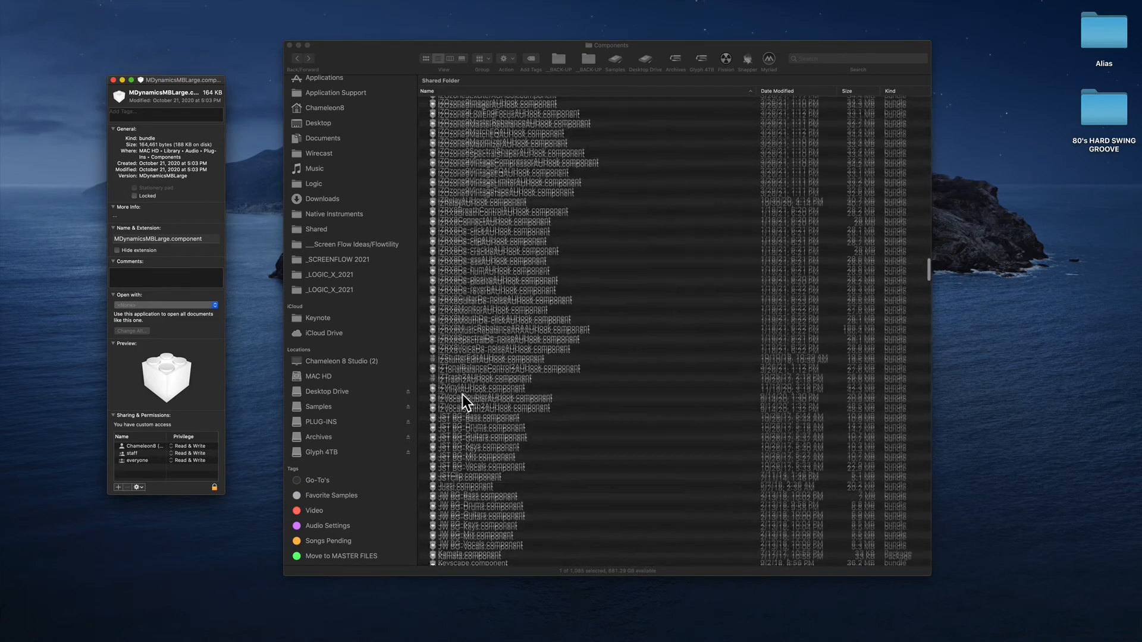
scroll(491, 340, up, 10)
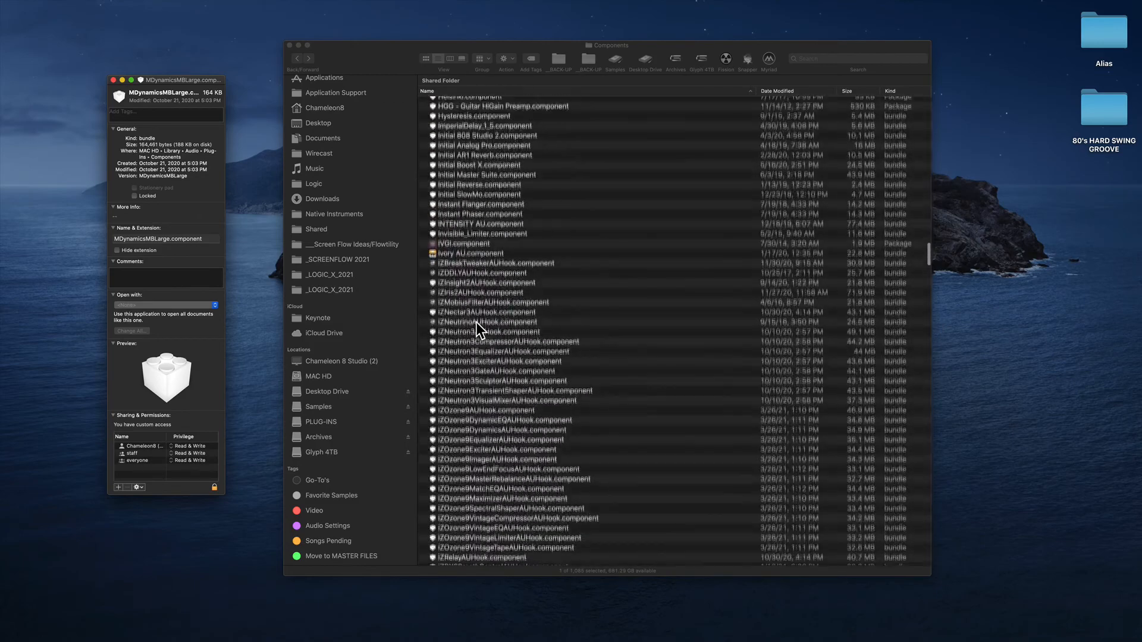
scroll(489, 199, up, 6)
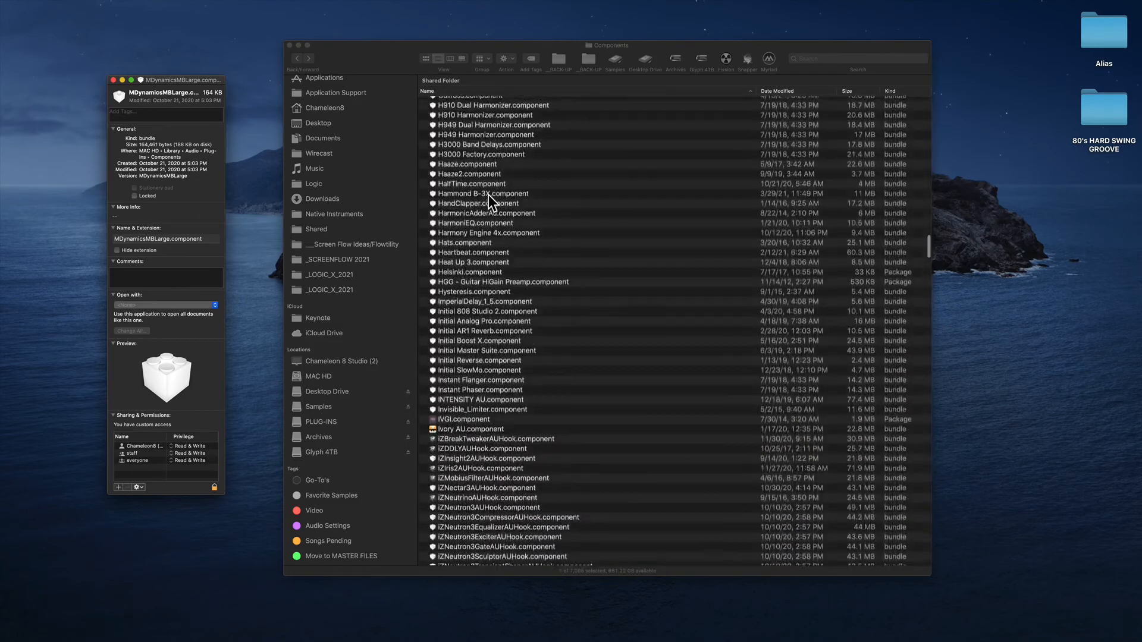
scroll(490, 200, up, 10)
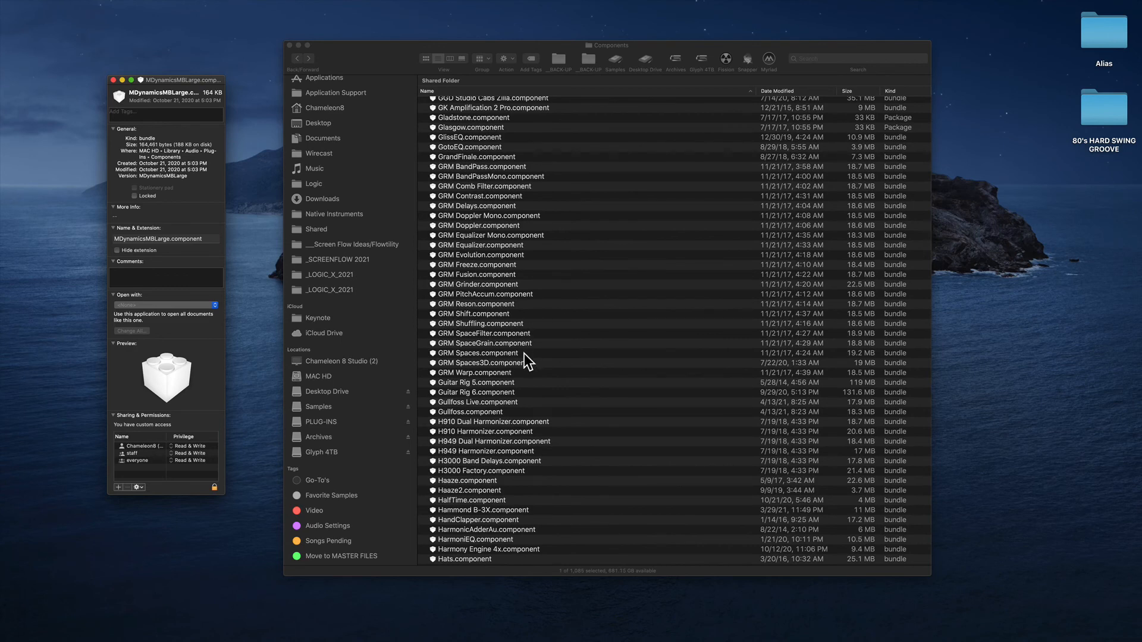
Reach the Installations/Licenses folder through the Alias folder's Desktop Drive, collapse dawcassette_hires, examine the installers, and minimize that window.
double_click(1093, 43)
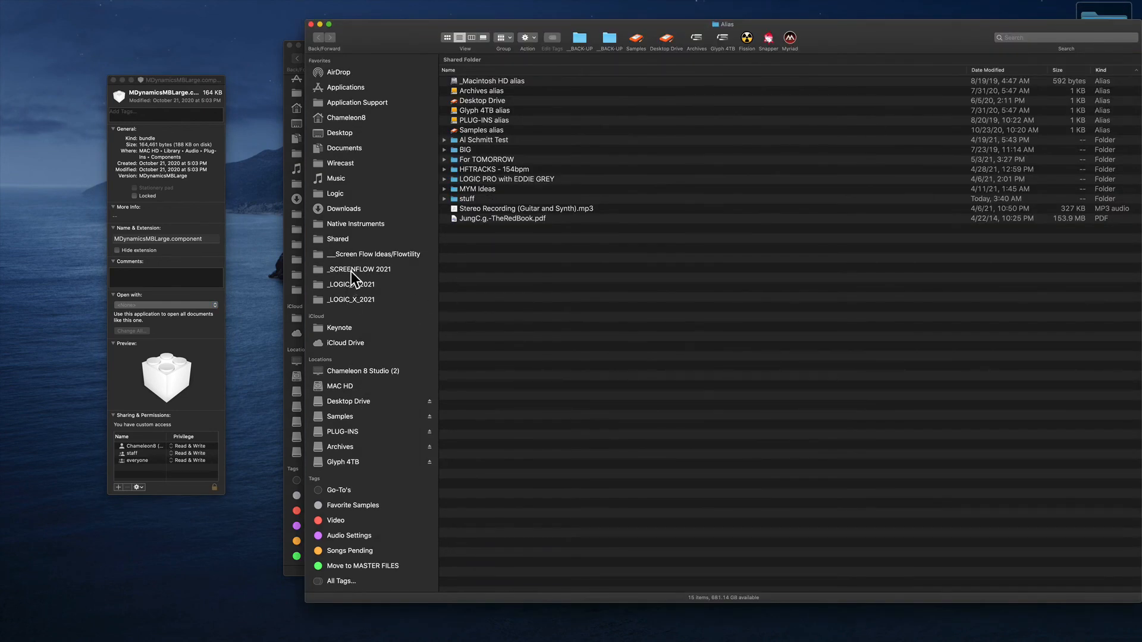
double_click(477, 101)
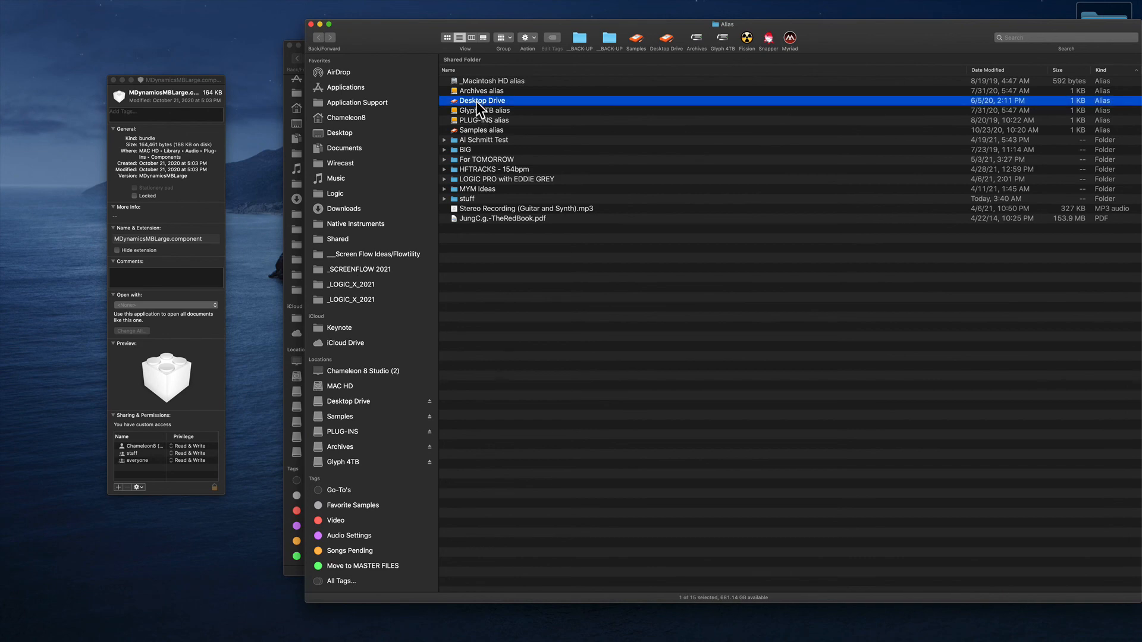
double_click(483, 85)
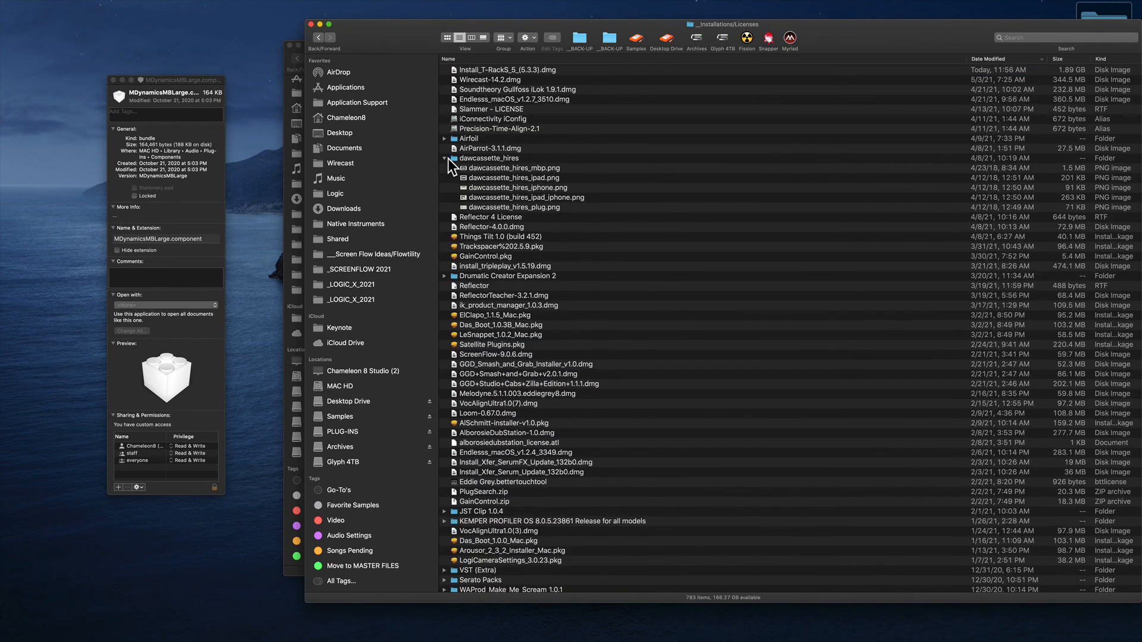
click(444, 158)
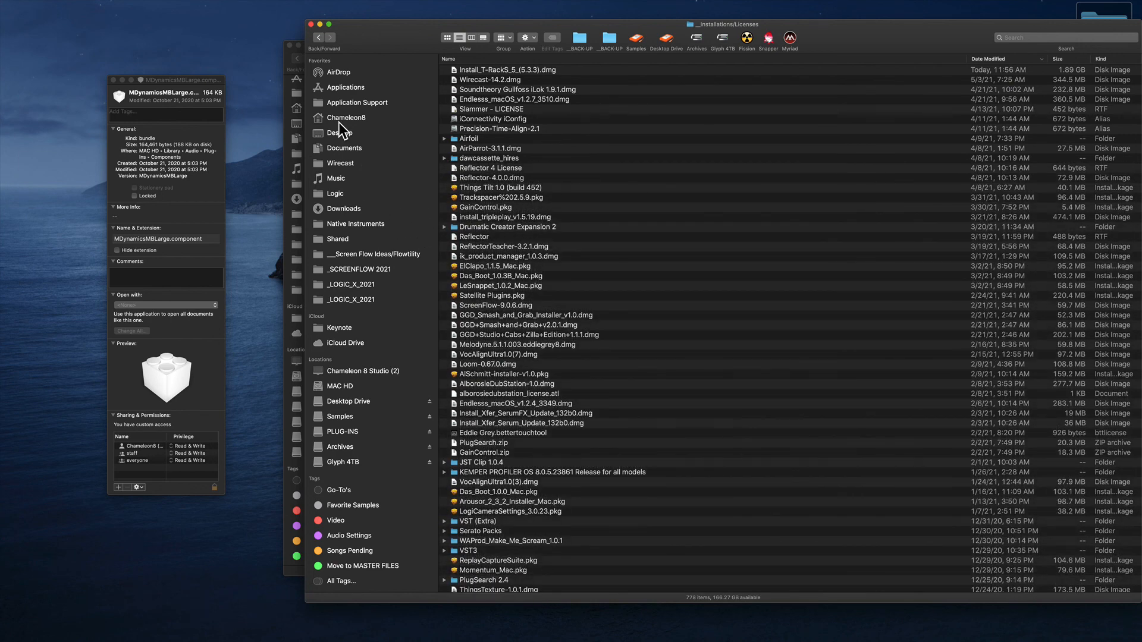
click(319, 25)
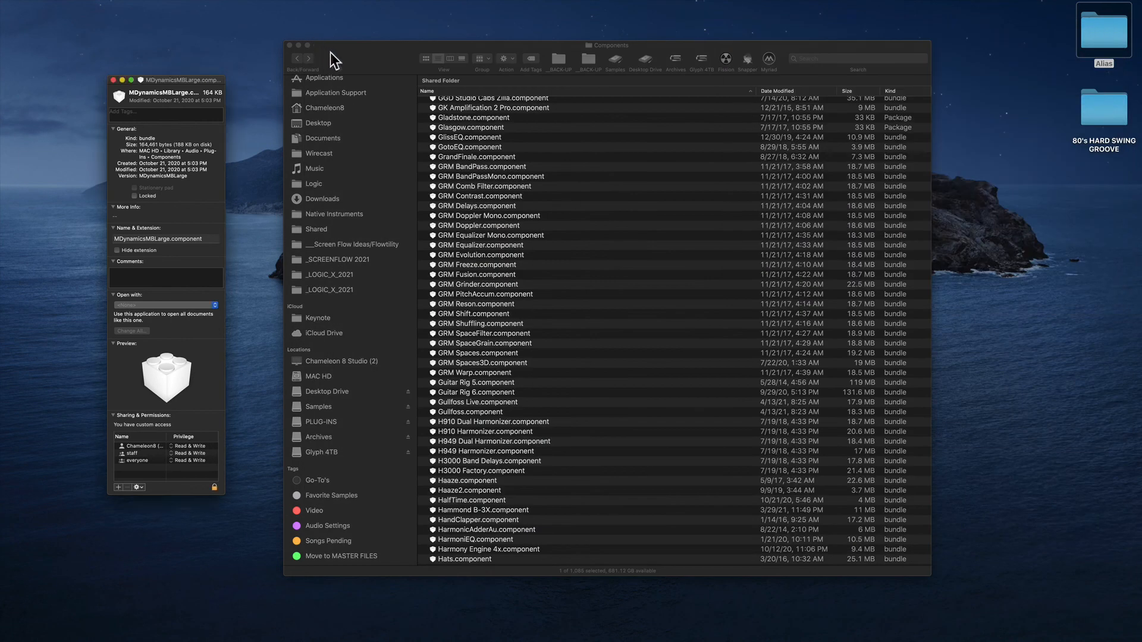
drag(331, 55, 304, 84)
click(212, 78)
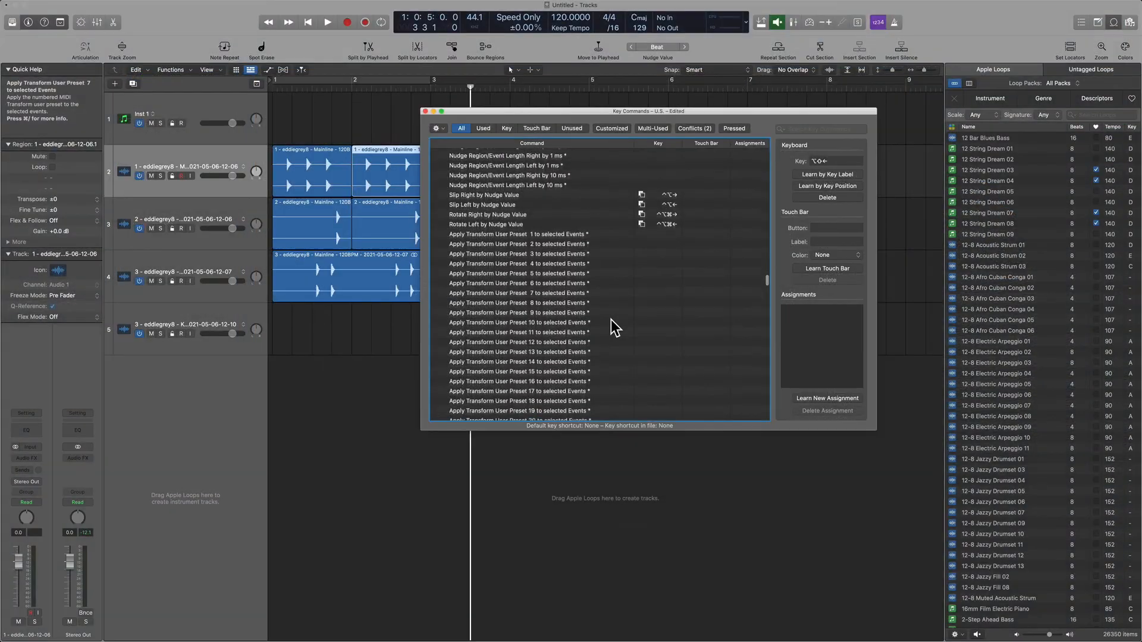
Switch back to Logic Pro, look through the Key Commands list down to the Various Editors section, and close its window.
scroll(613, 324, down, 2)
click(603, 232)
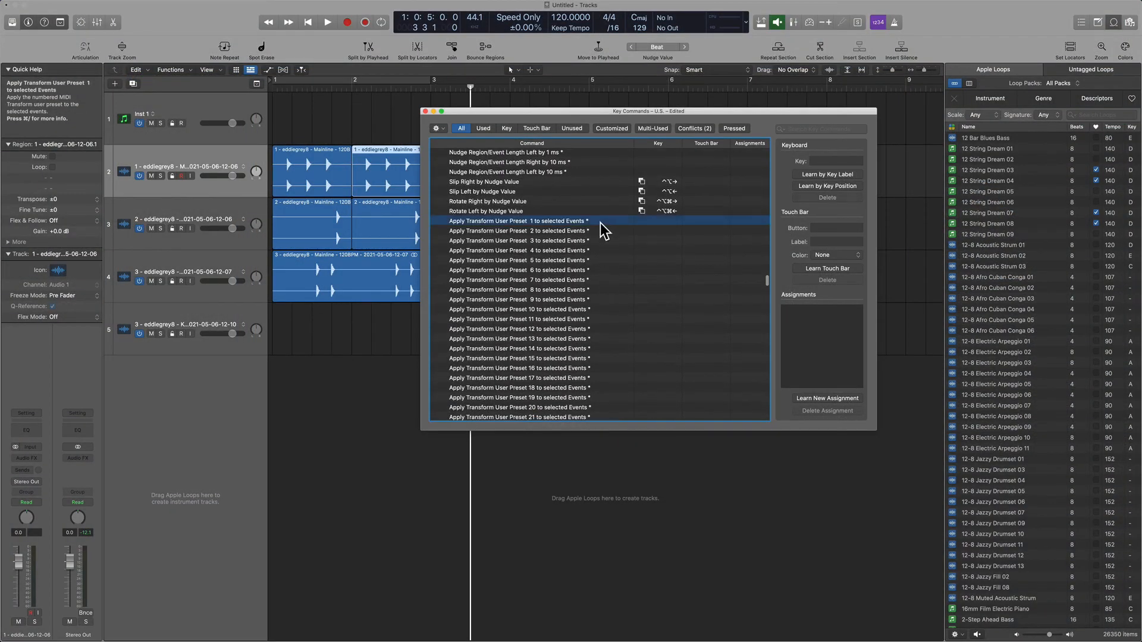
scroll(603, 233, down, 10)
scroll(603, 232, down, 15)
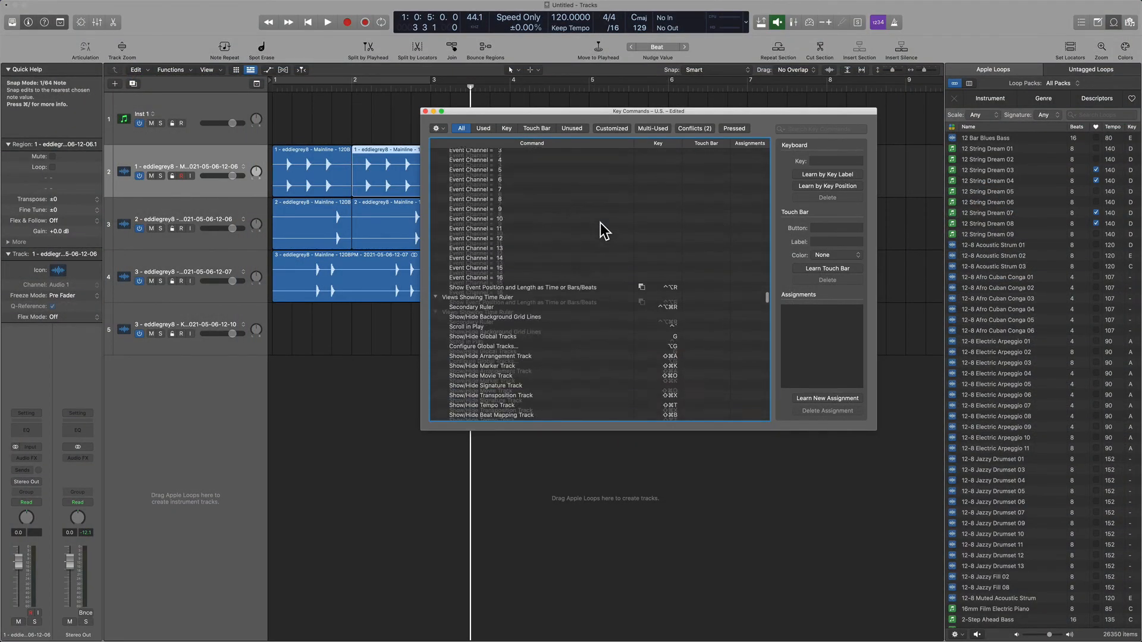
click(425, 111)
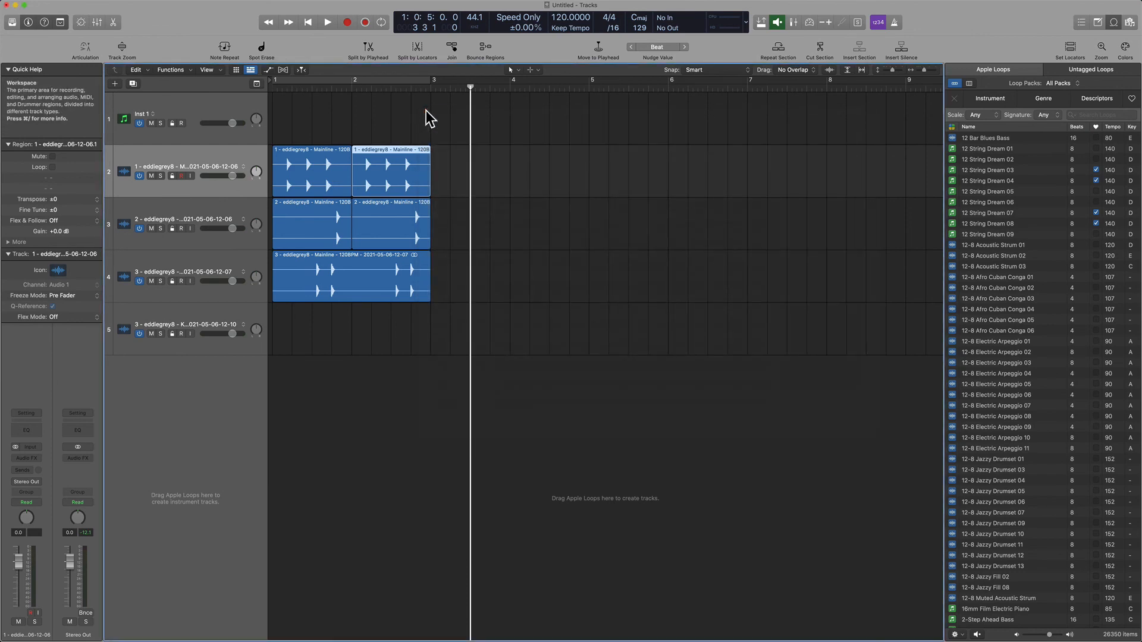